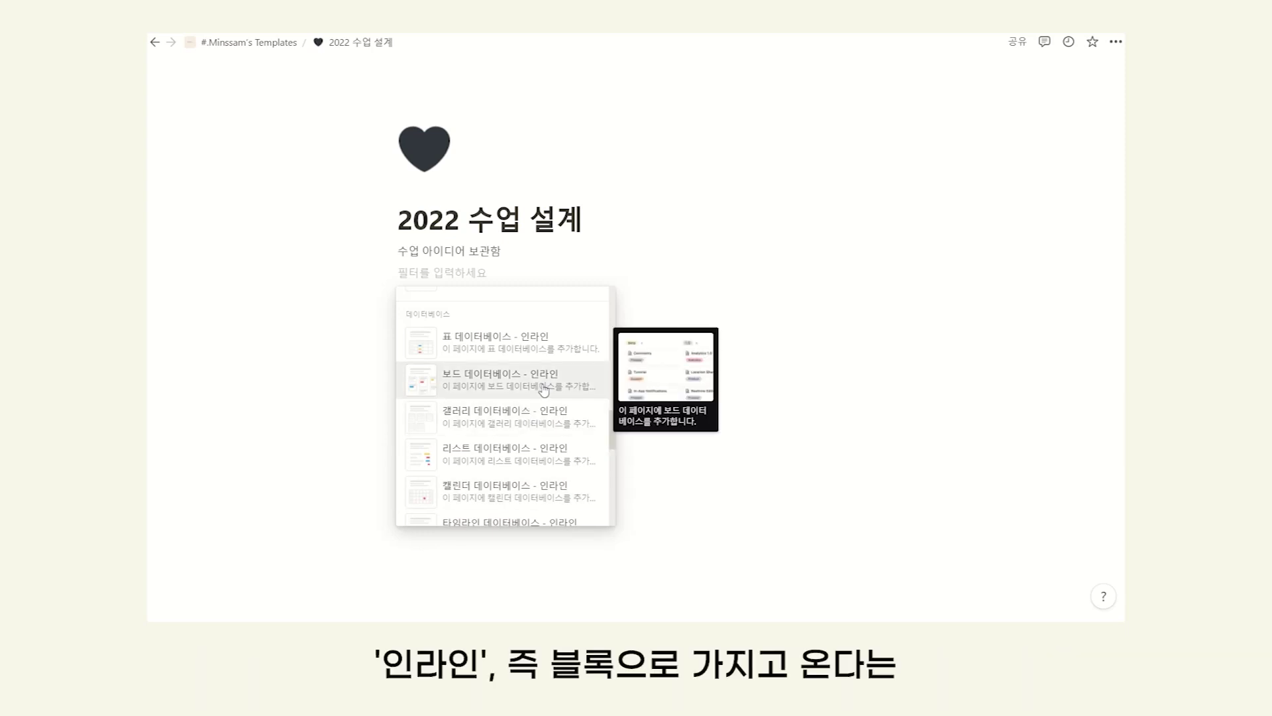
Insert an inline board database below the 수업 아이디어 보관함 line
click(488, 390)
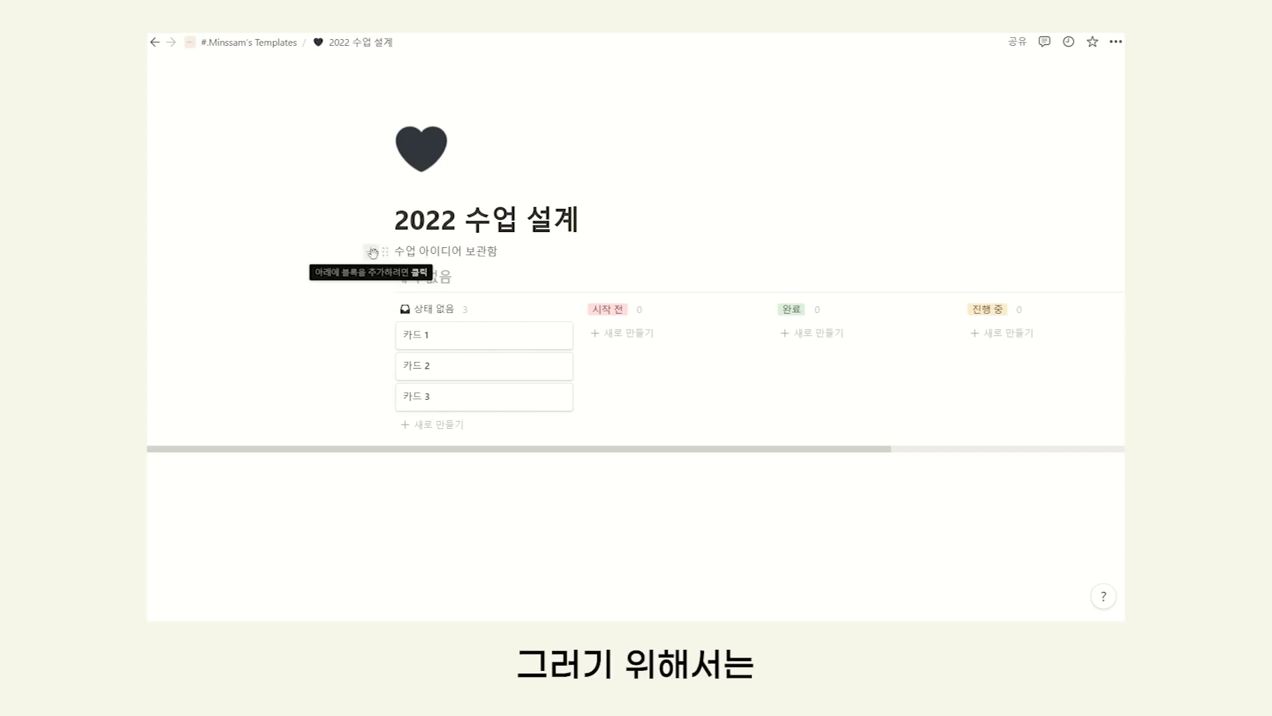
Turn the 수업 아이디어 보관함 line into a 제목2 heading and give it an orange background (주황색 배경)
click(384, 251)
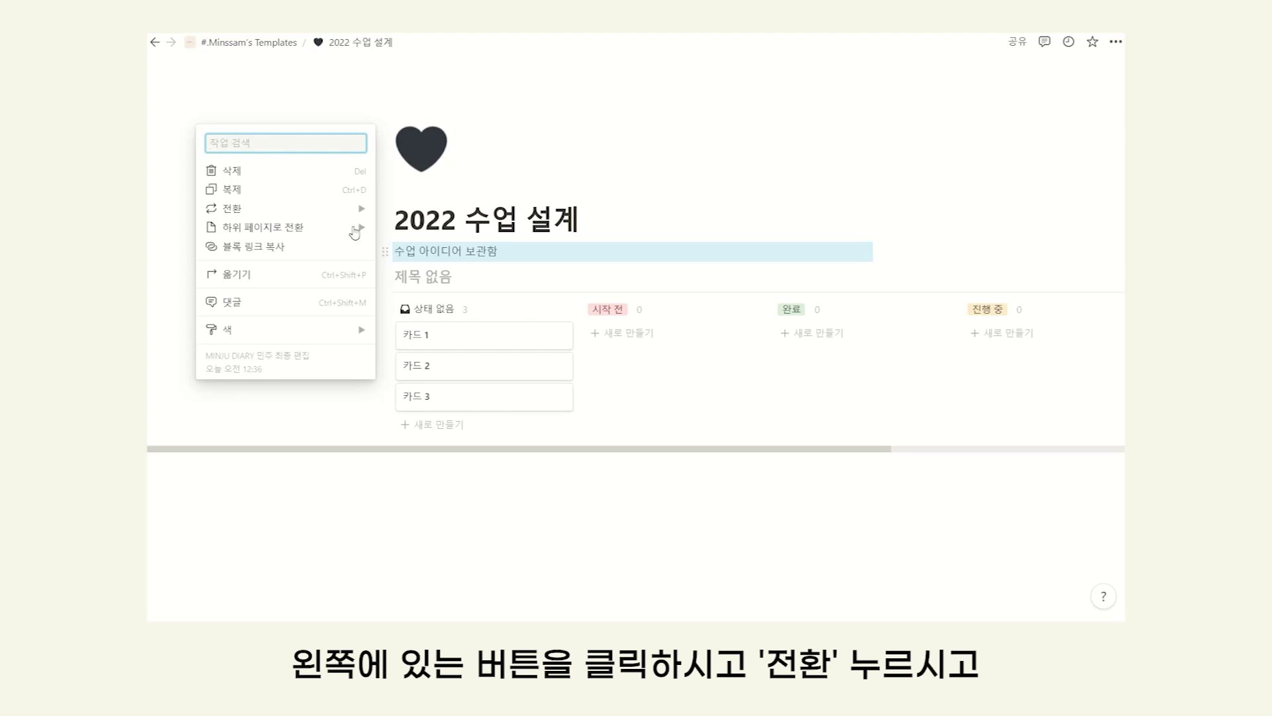
click(330, 218)
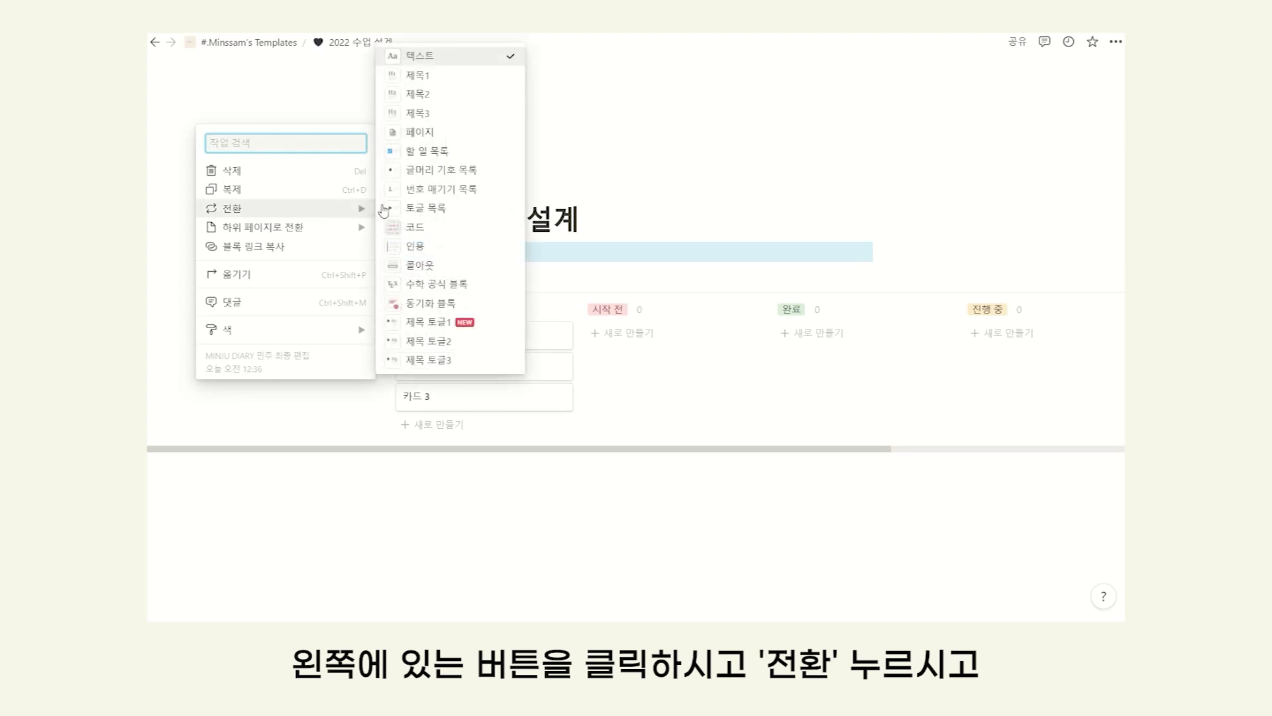
click(427, 96)
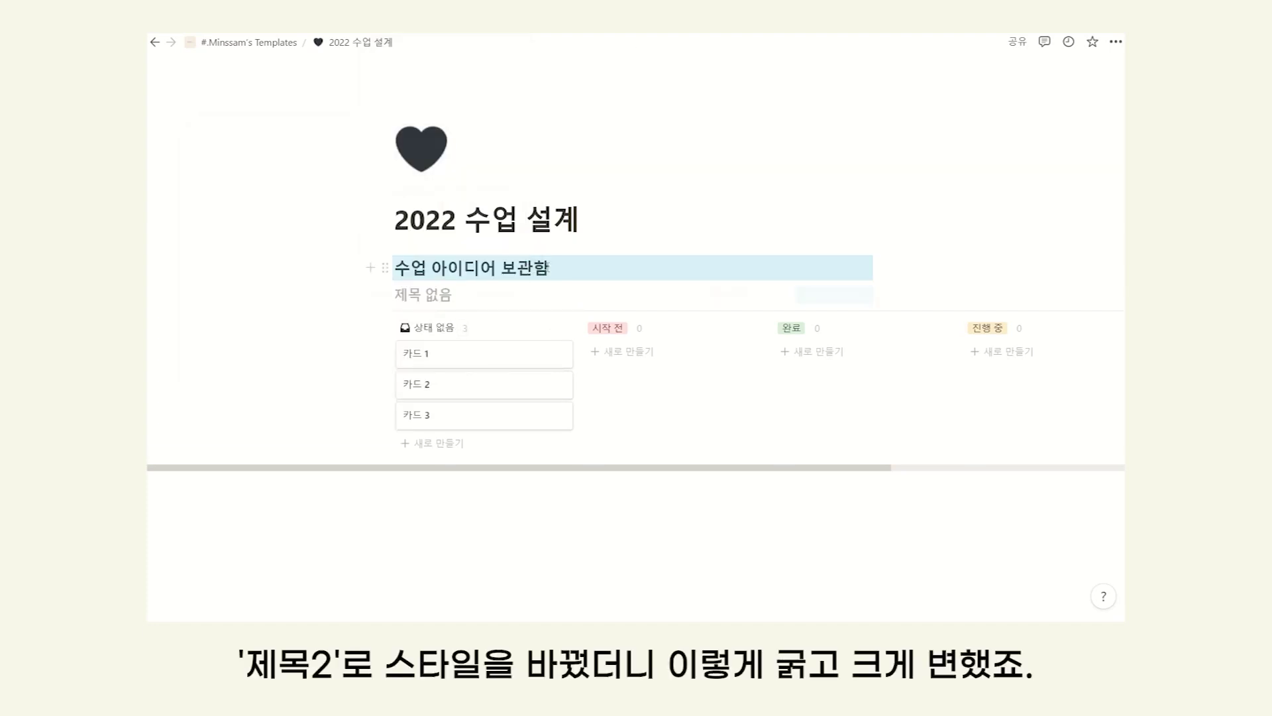
click(554, 269)
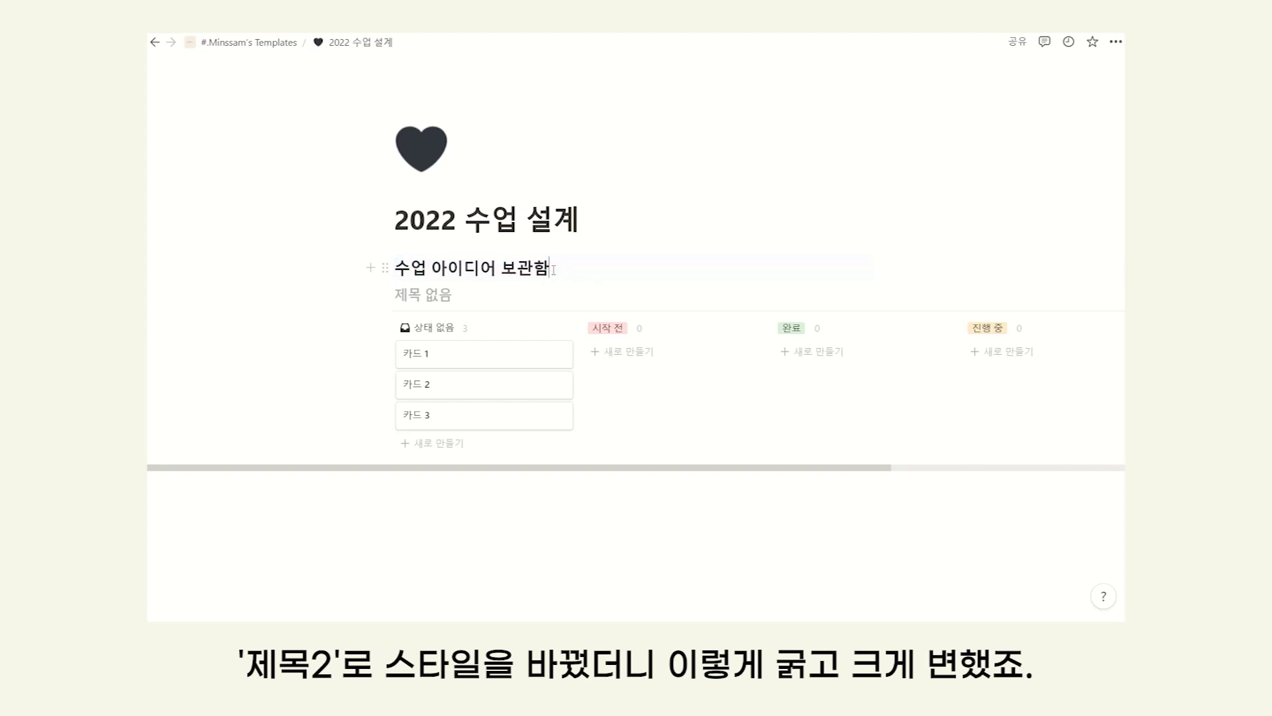
click(384, 269)
click(327, 349)
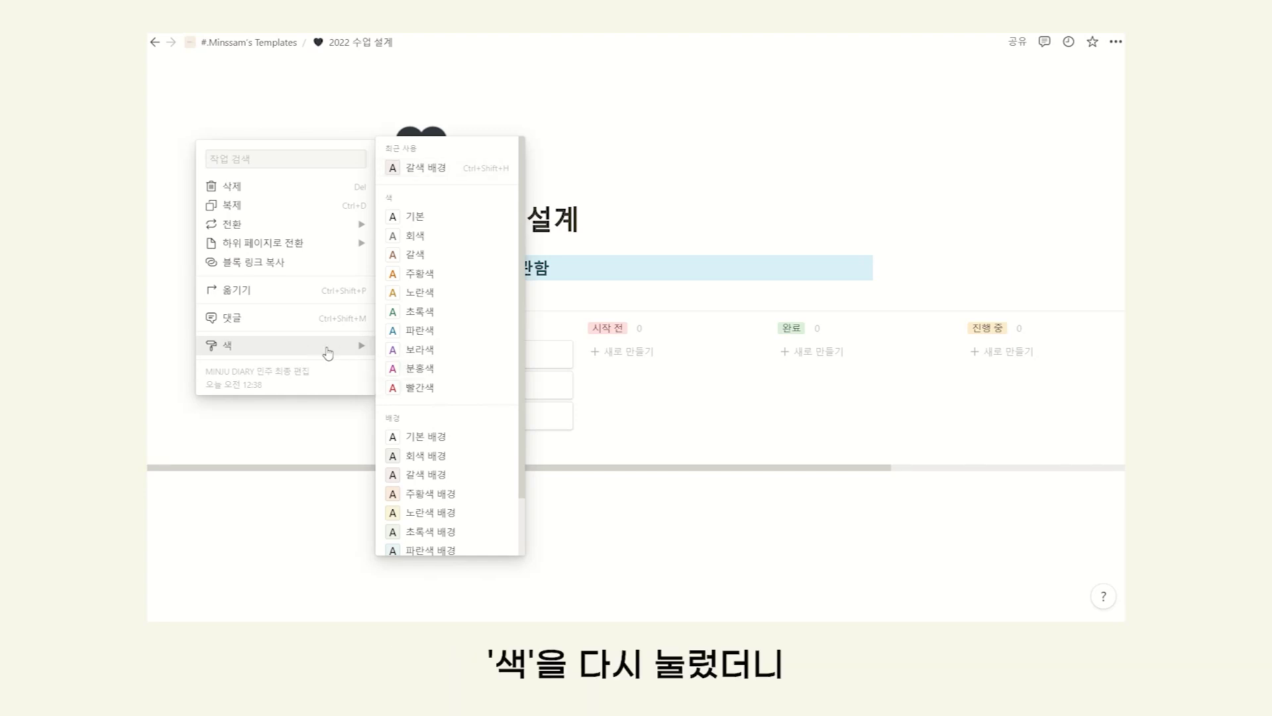
scroll(450, 424, down, 1)
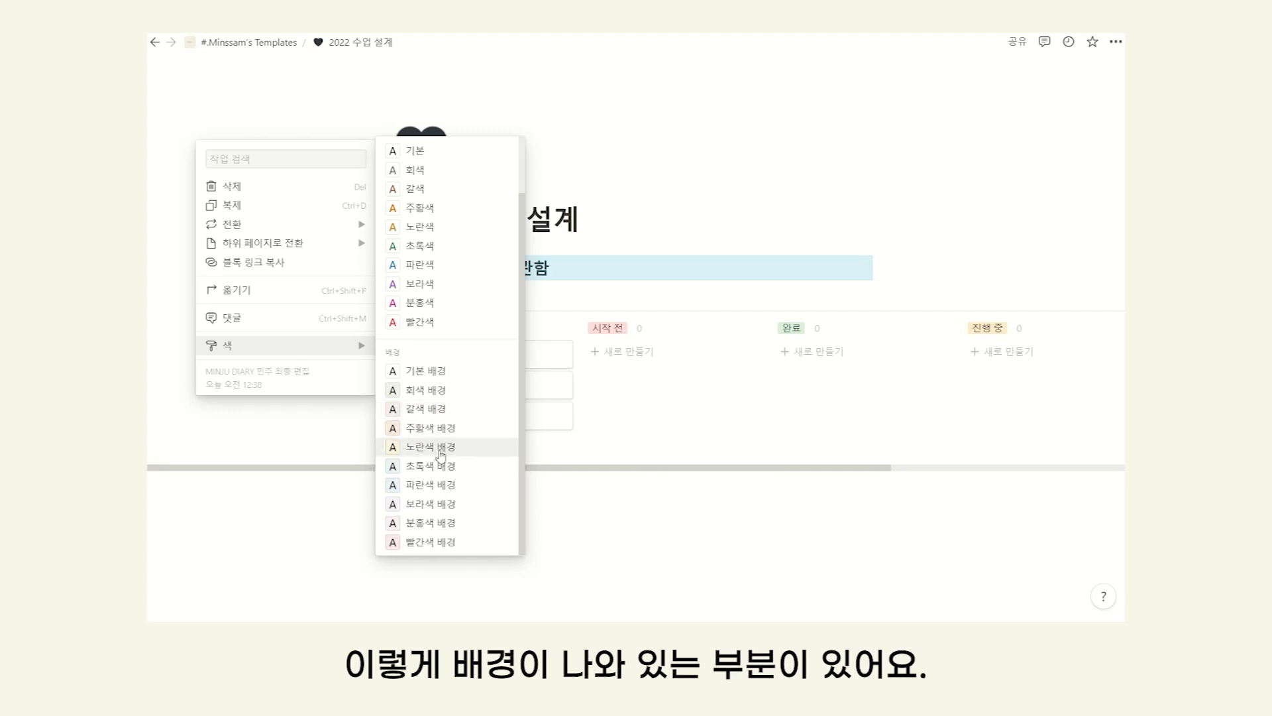
click(441, 429)
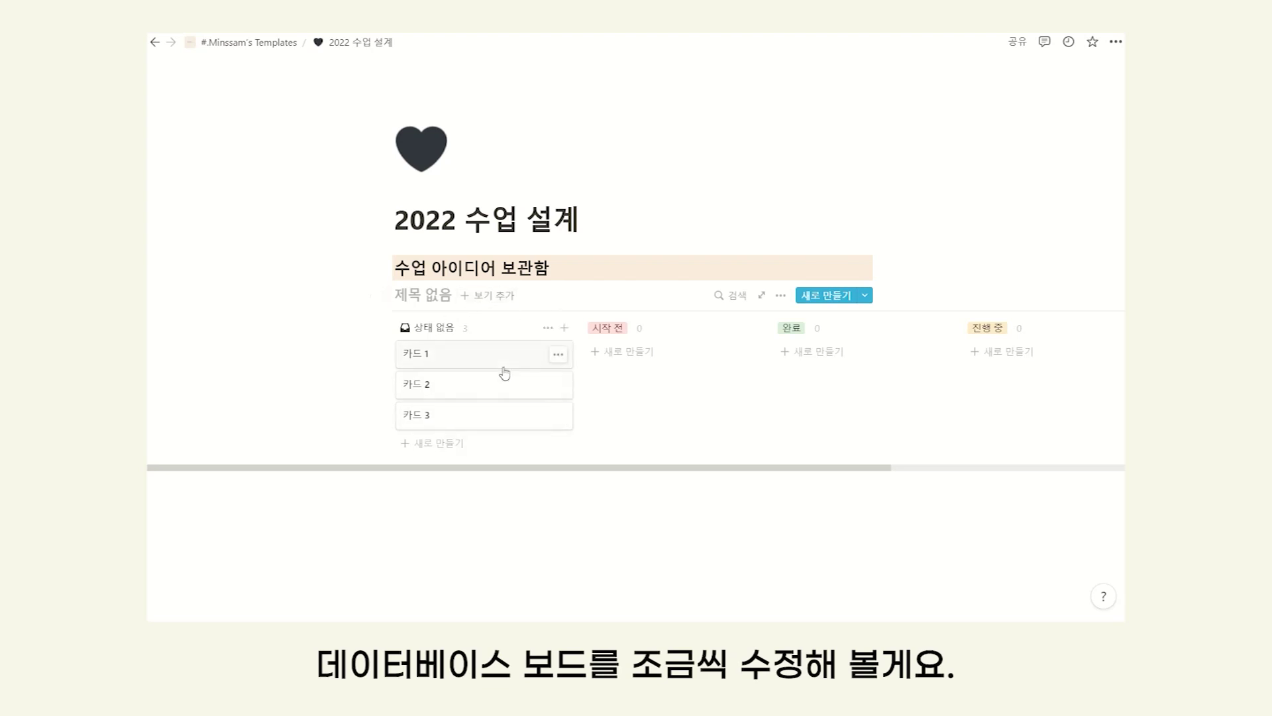
Name the board database 수업 재료 DB
click(403, 304)
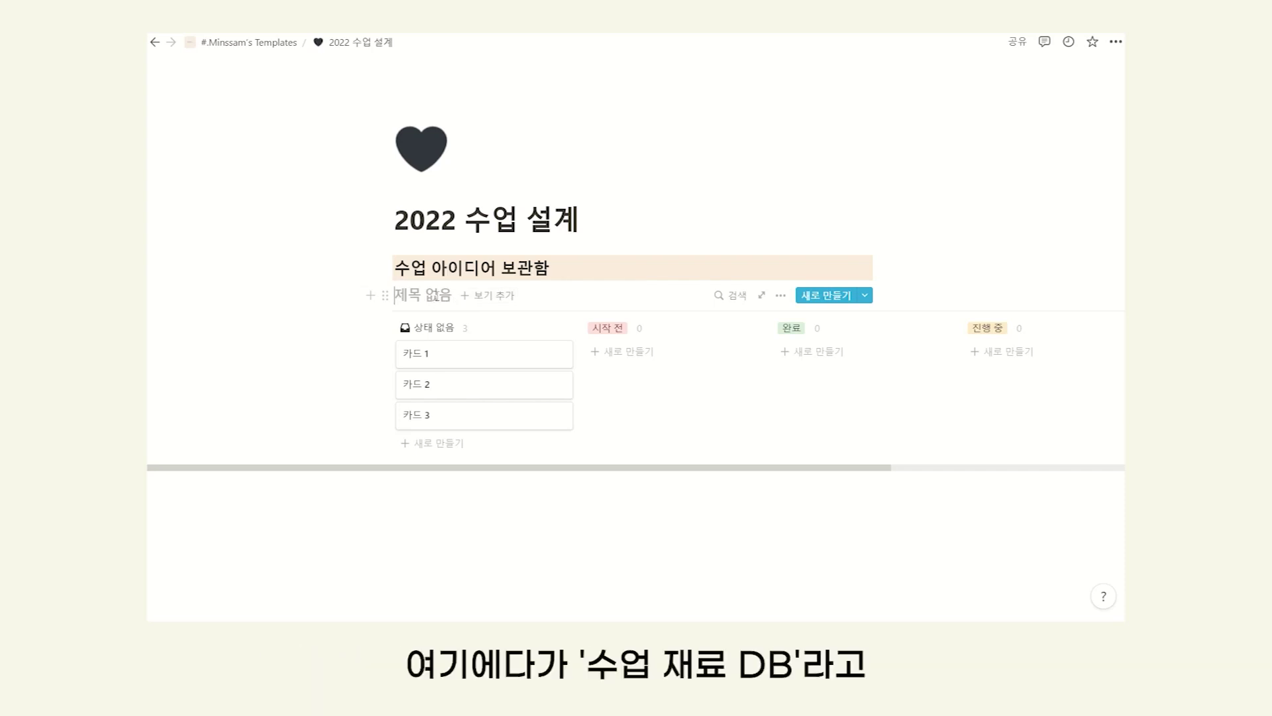
text(수업 재료 DB)
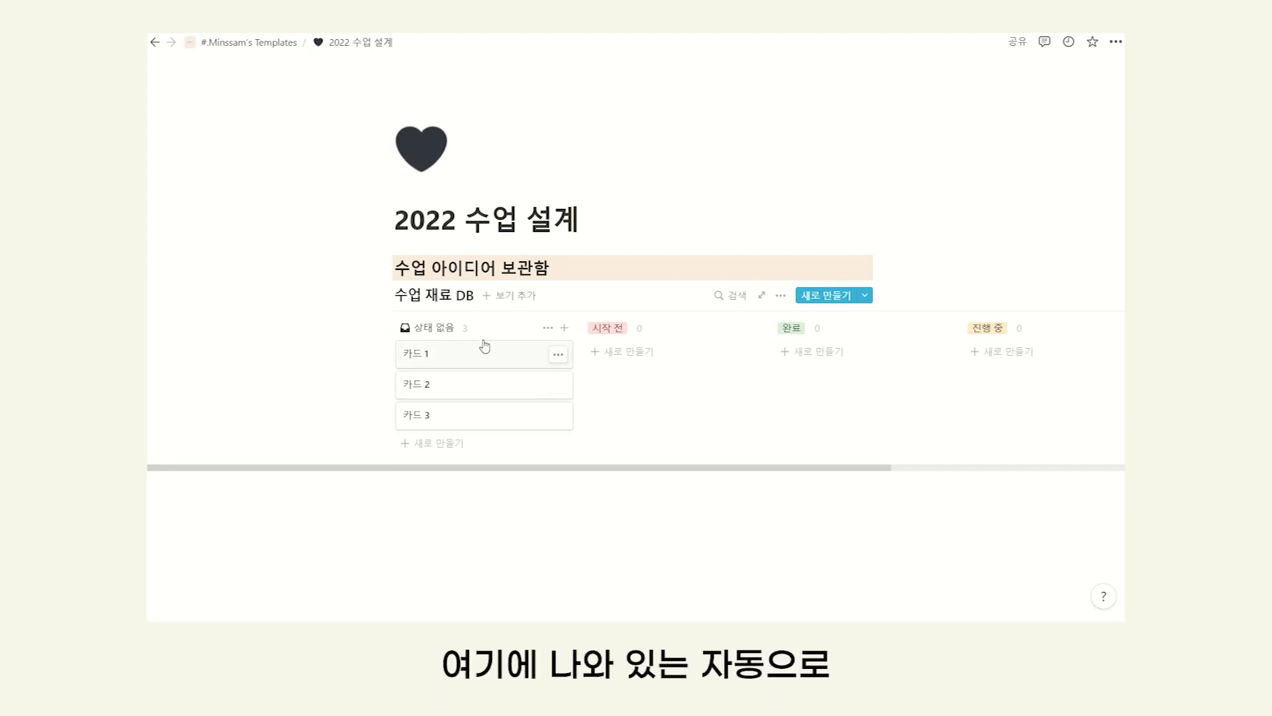
Create a new database template from within 카드 1 and title it 수업 재료 파이팅
click(428, 364)
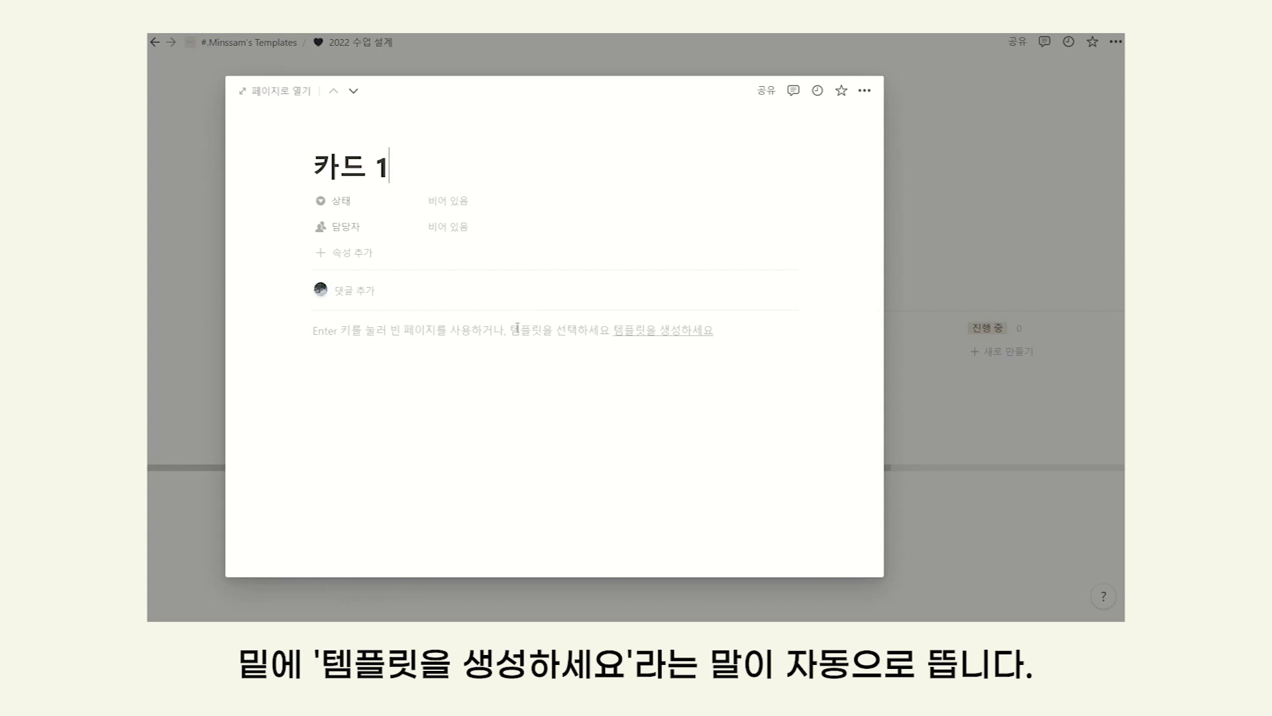
click(637, 339)
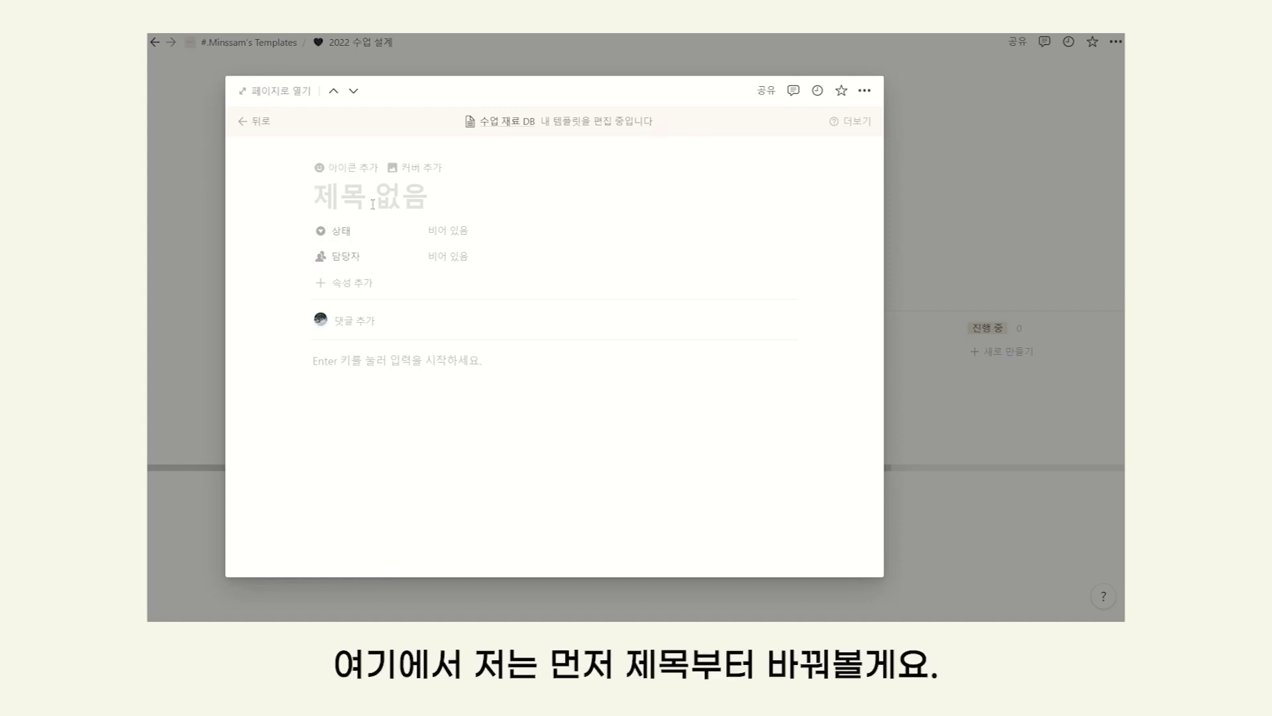
text(t)
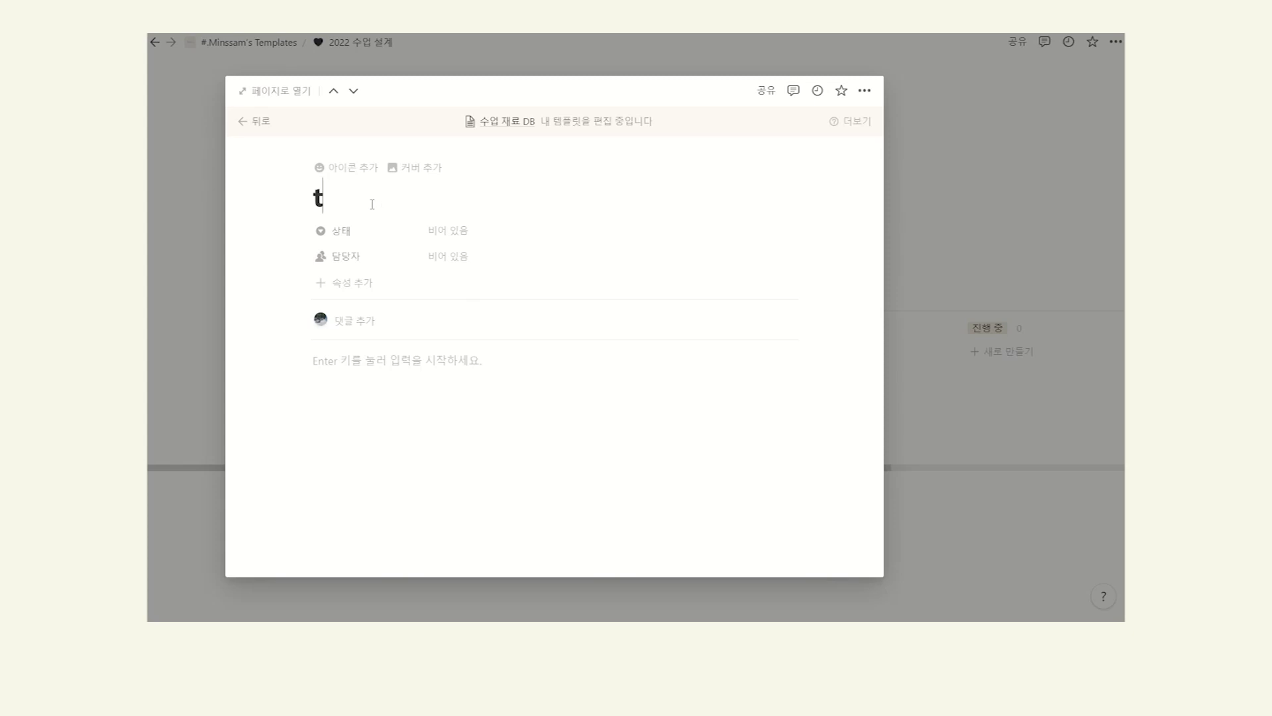
key(BackSpace)
text(수업 재료 파이)
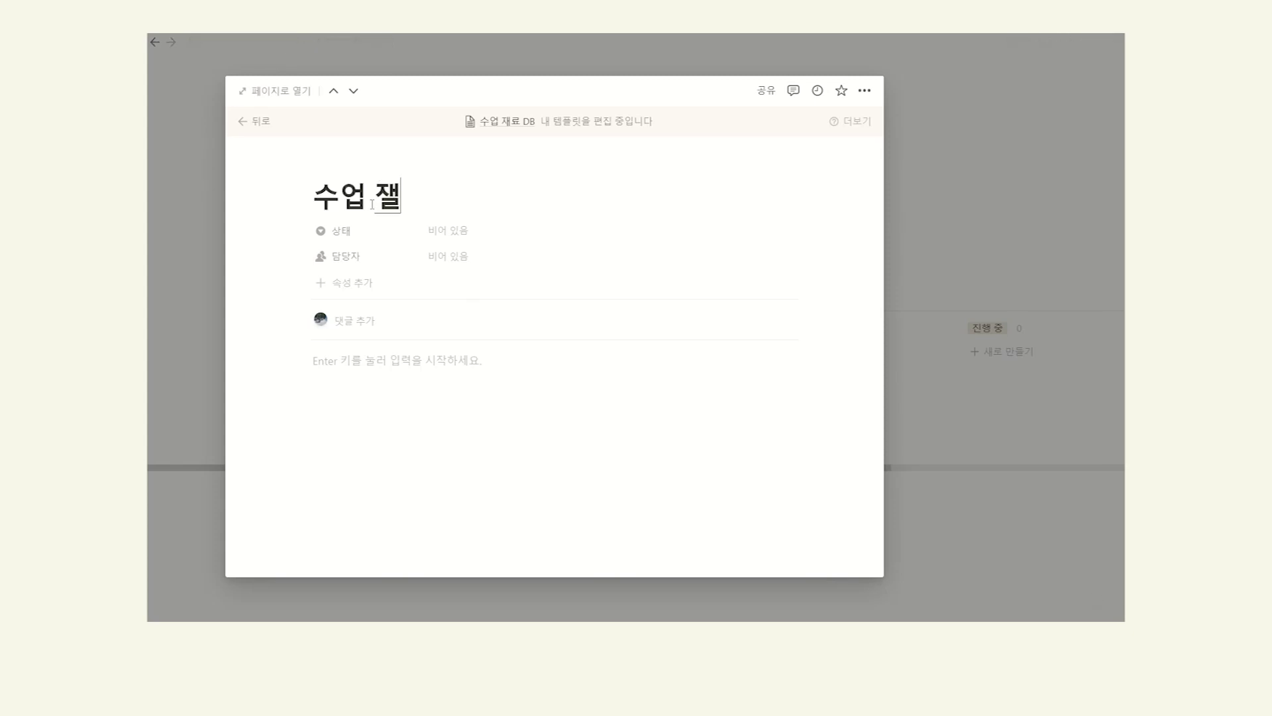
text(팅)
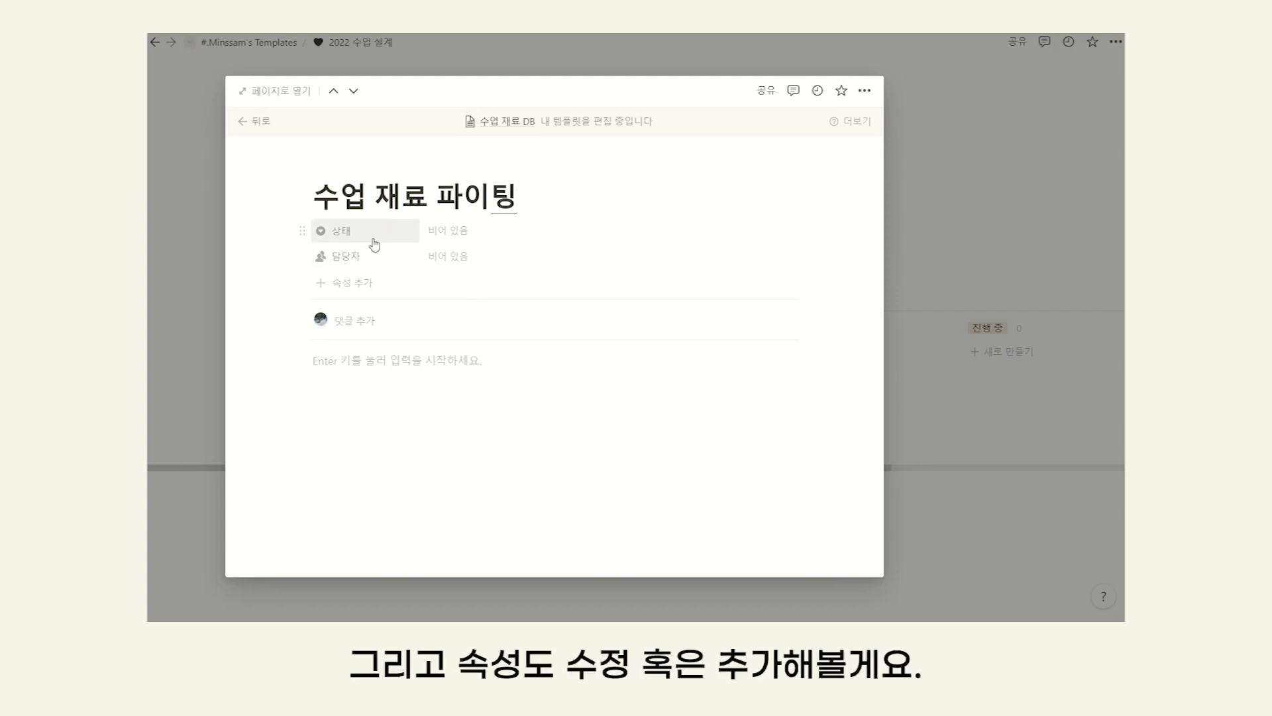
Rename the template's 상태 property to 구분
click(336, 231)
text(구분)
key(Return)
Rename the 구분 options 시작 전, 진행 중 and 완료 to 교과서 자료, 영상 and 기사 respectively
click(453, 230)
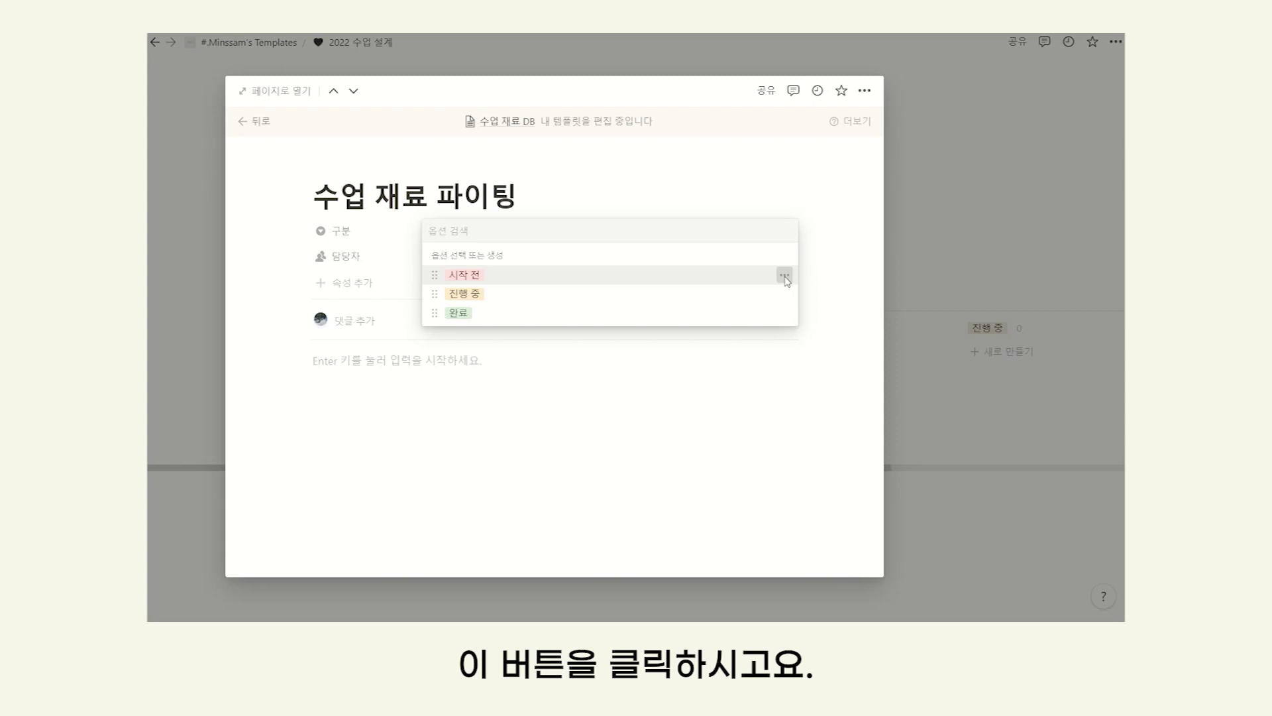
click(785, 277)
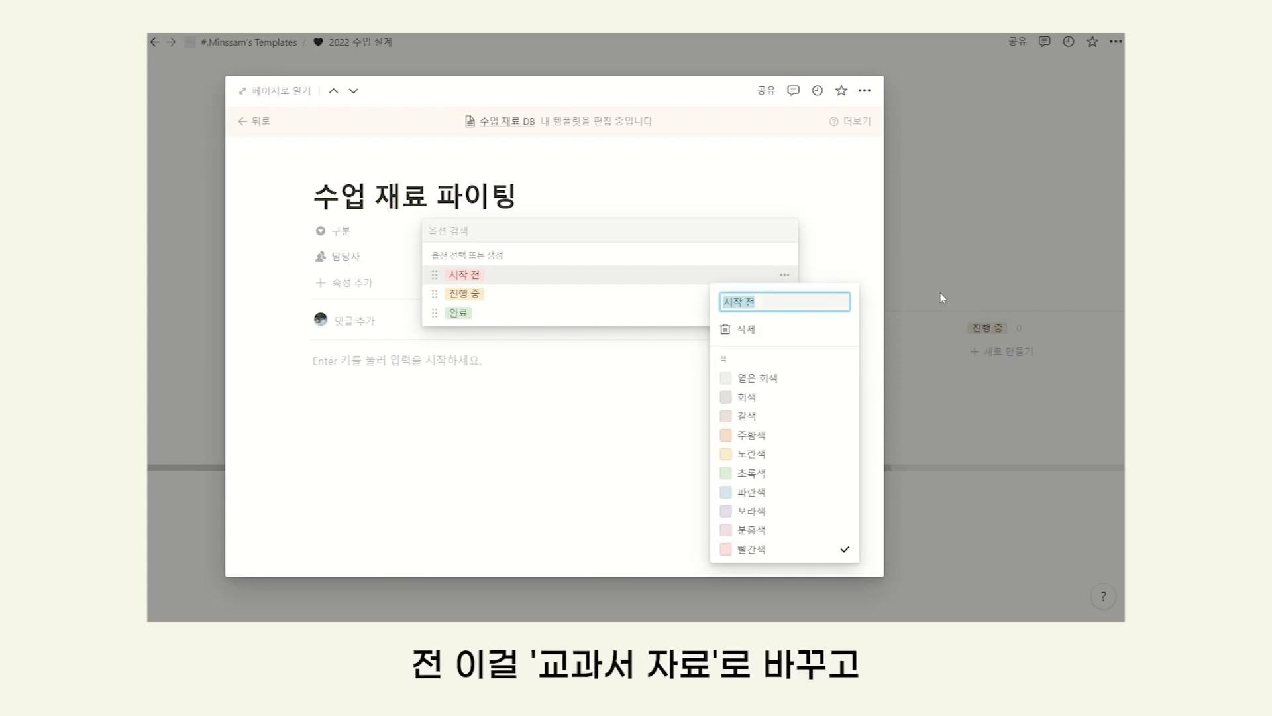
text(교과서 자료)
key(Return)
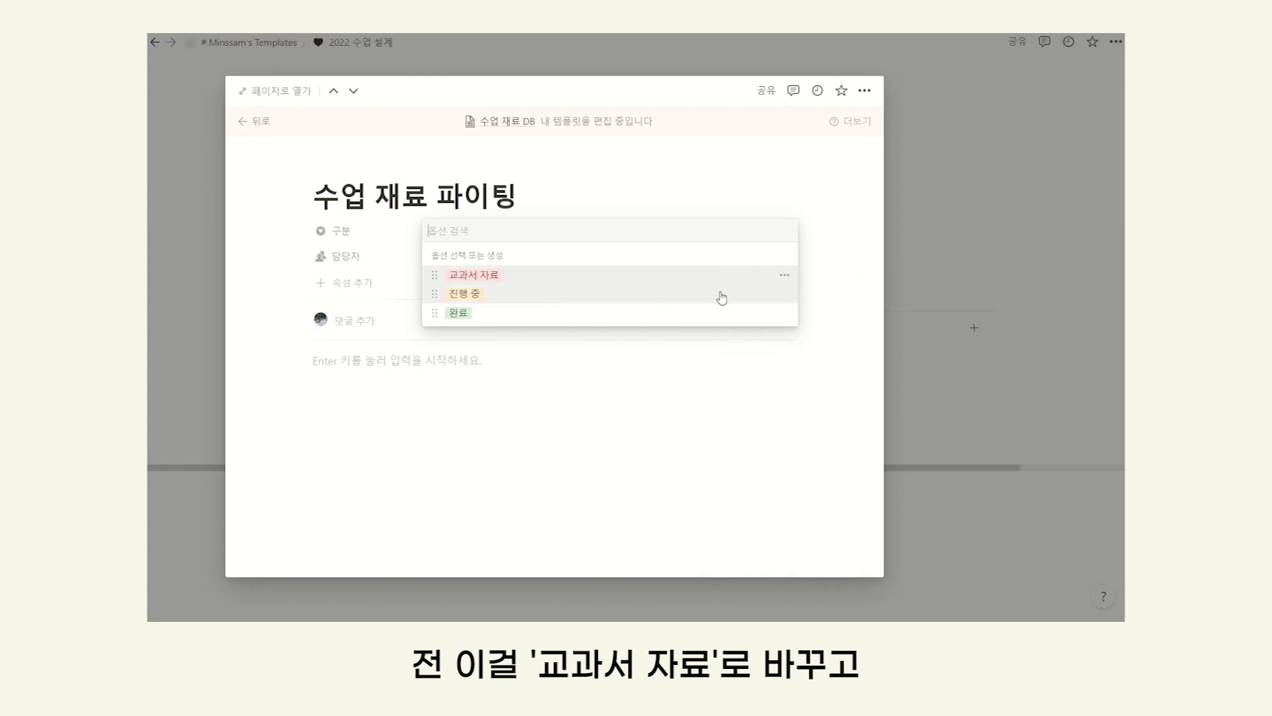
click(784, 294)
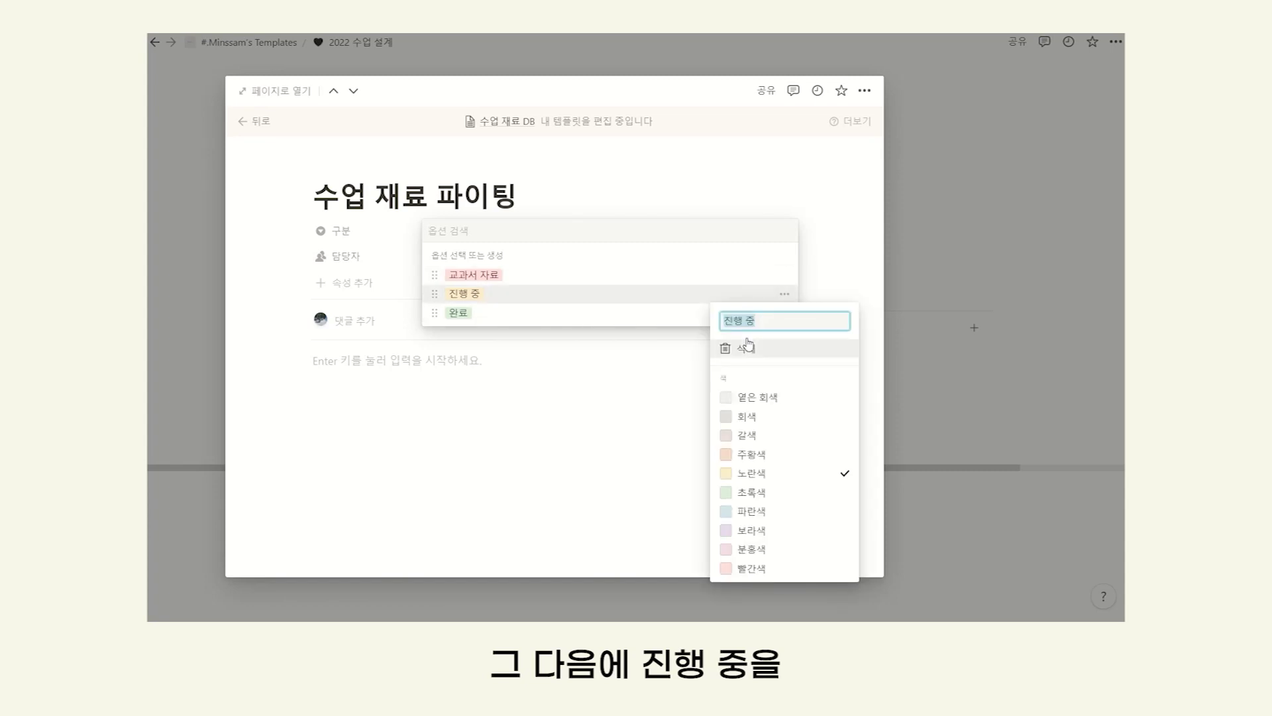
text(영상)
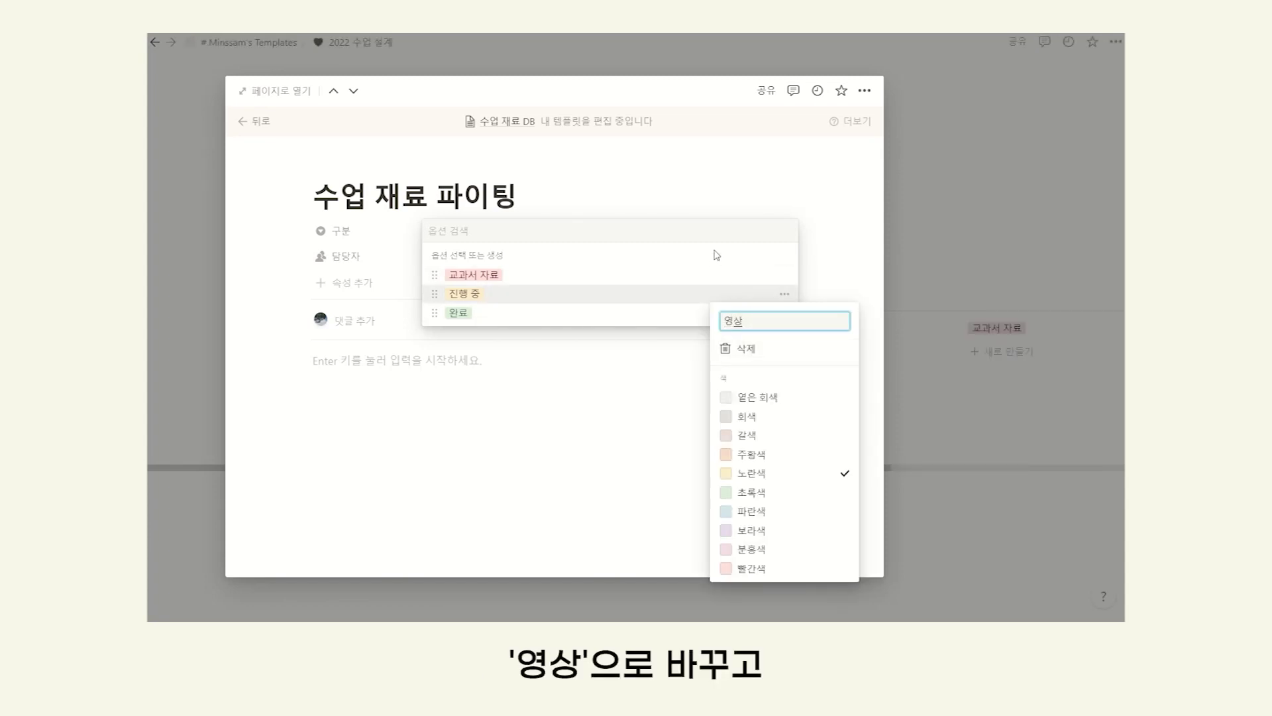
key(Return)
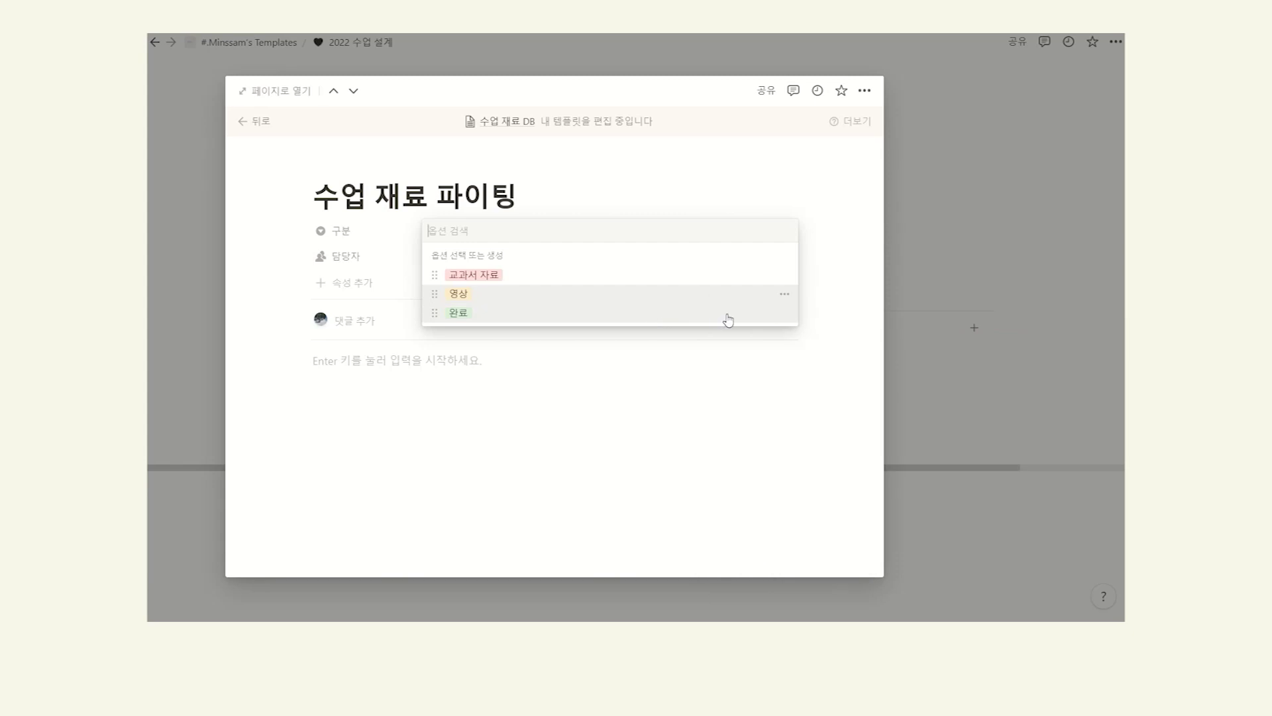
click(786, 312)
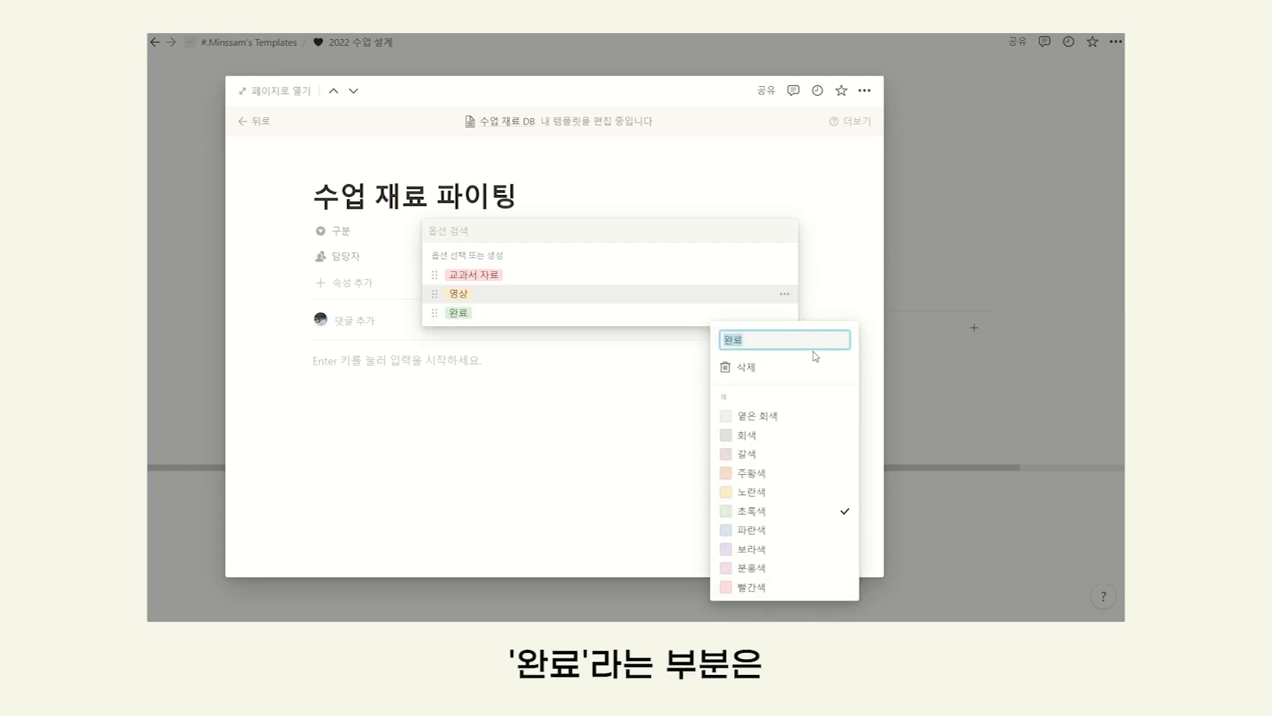
key(BackSpace)
text(기사)
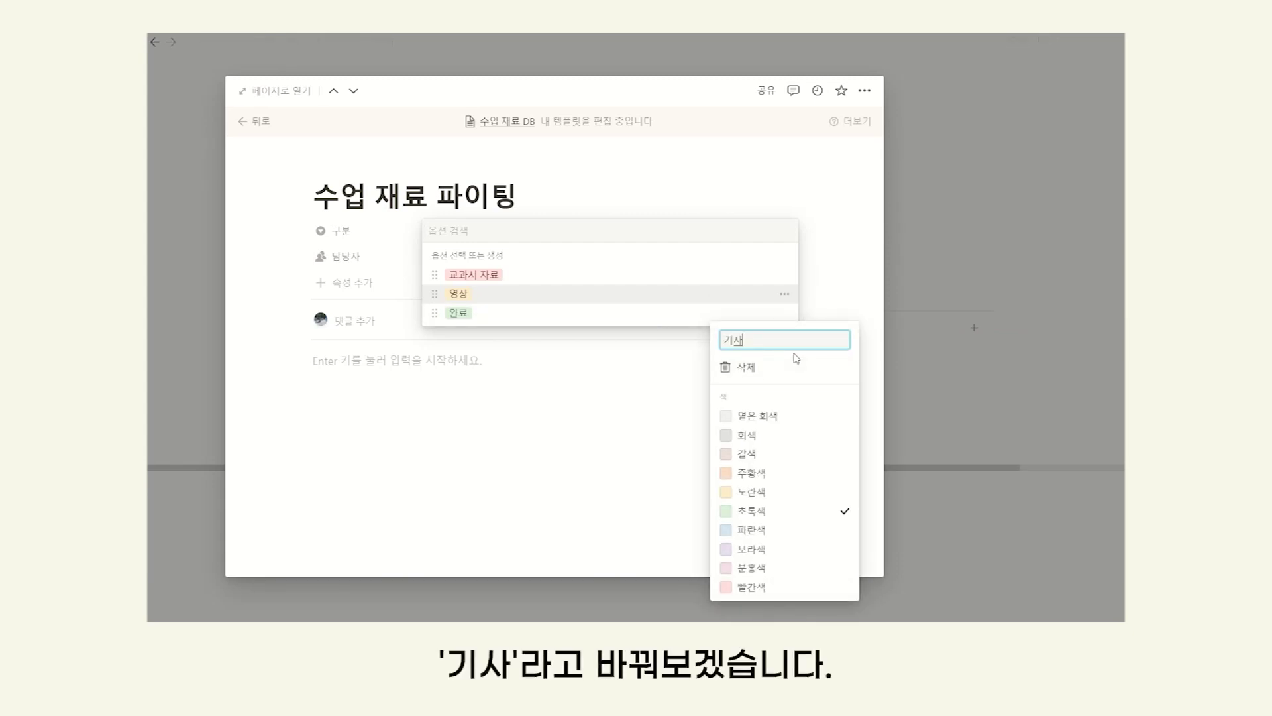
click(541, 386)
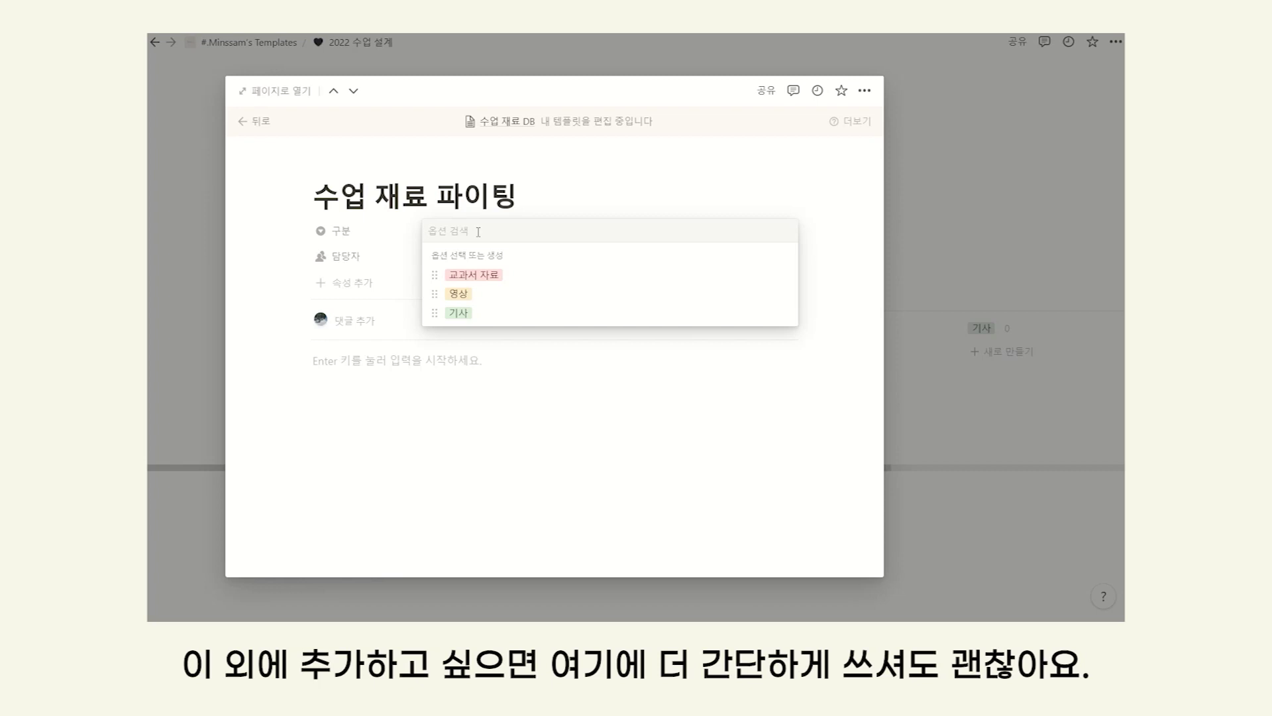
Add the option 명언 to the 구분 property, and clear it from the template's value
text(명언)
key(Return)
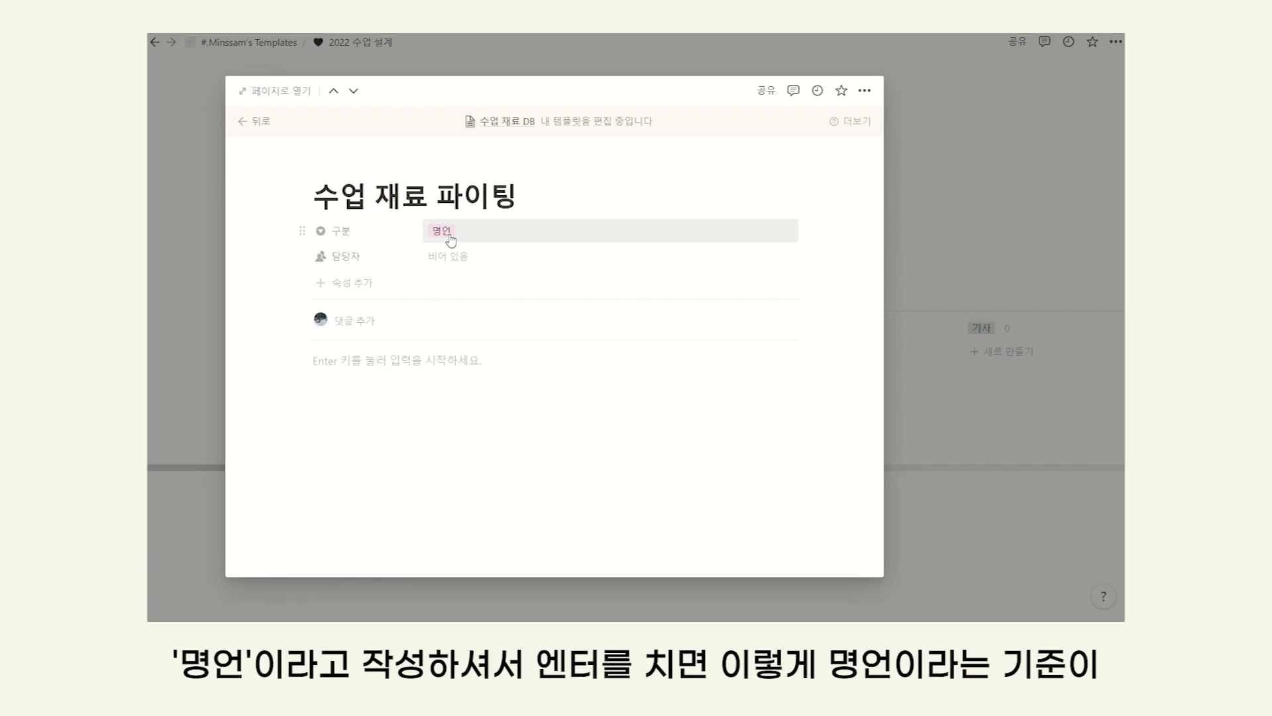
click(451, 239)
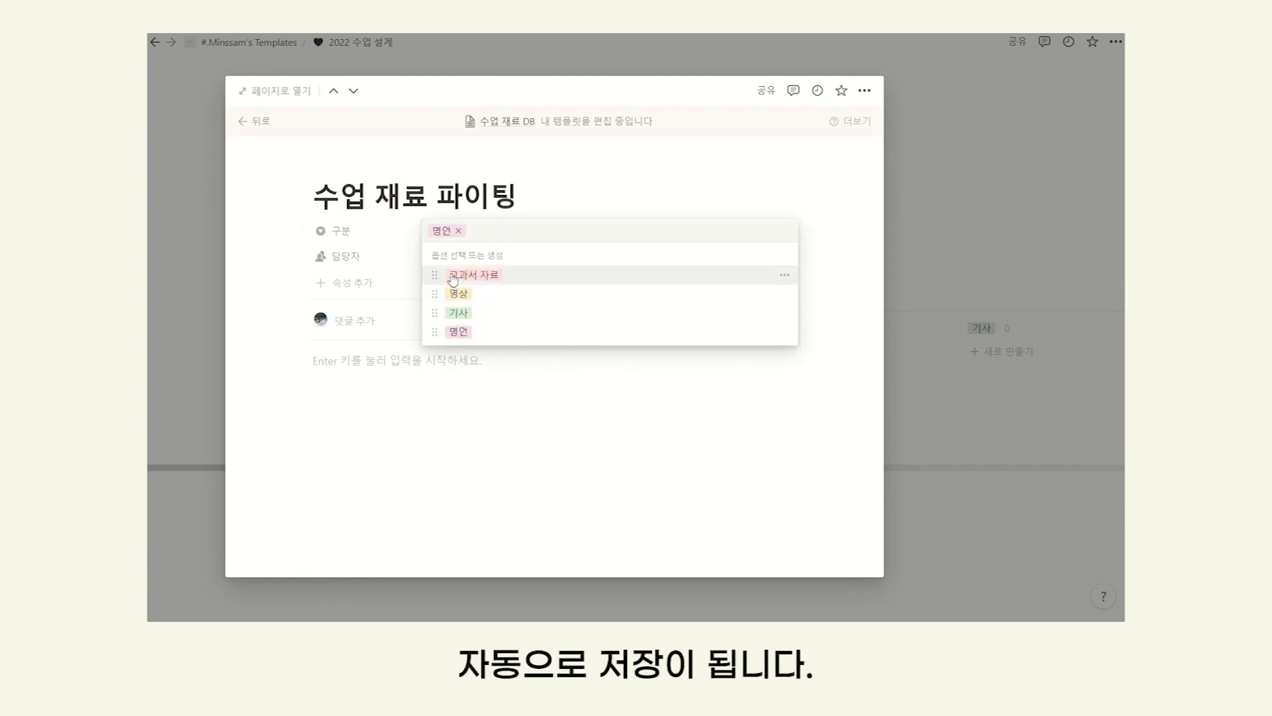
click(458, 232)
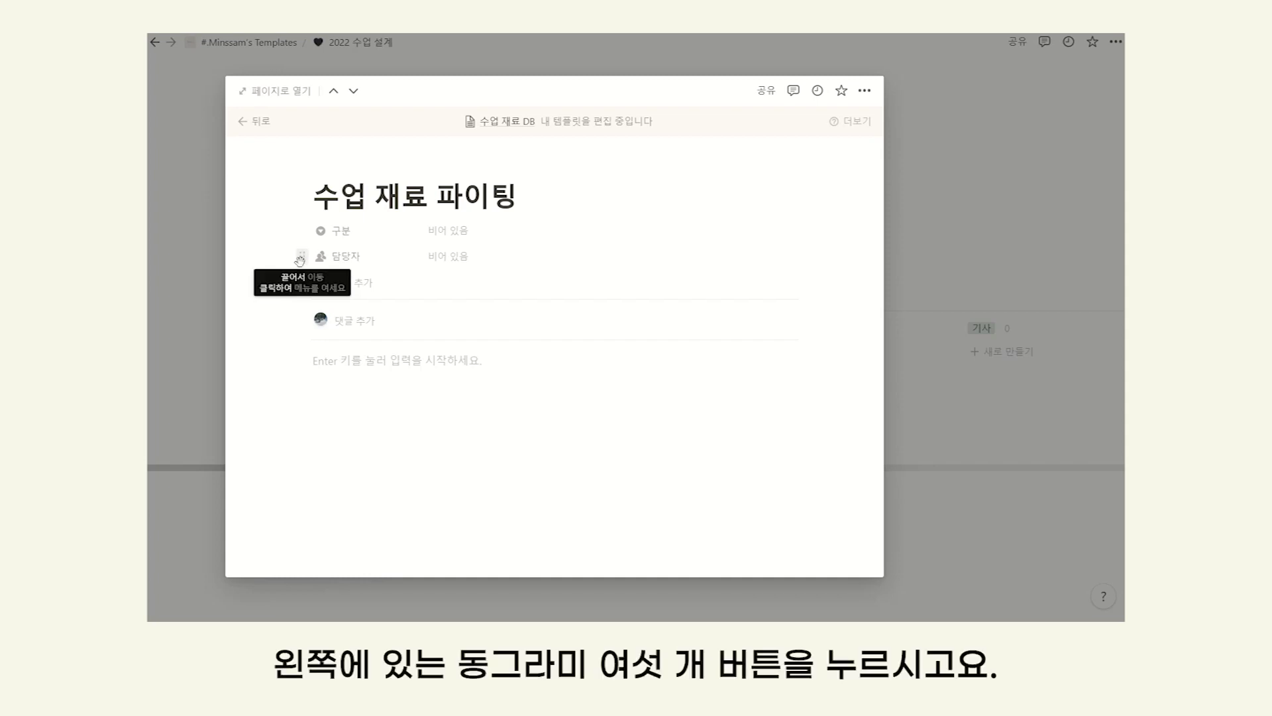
Delete the 담당자 property from the template
click(301, 258)
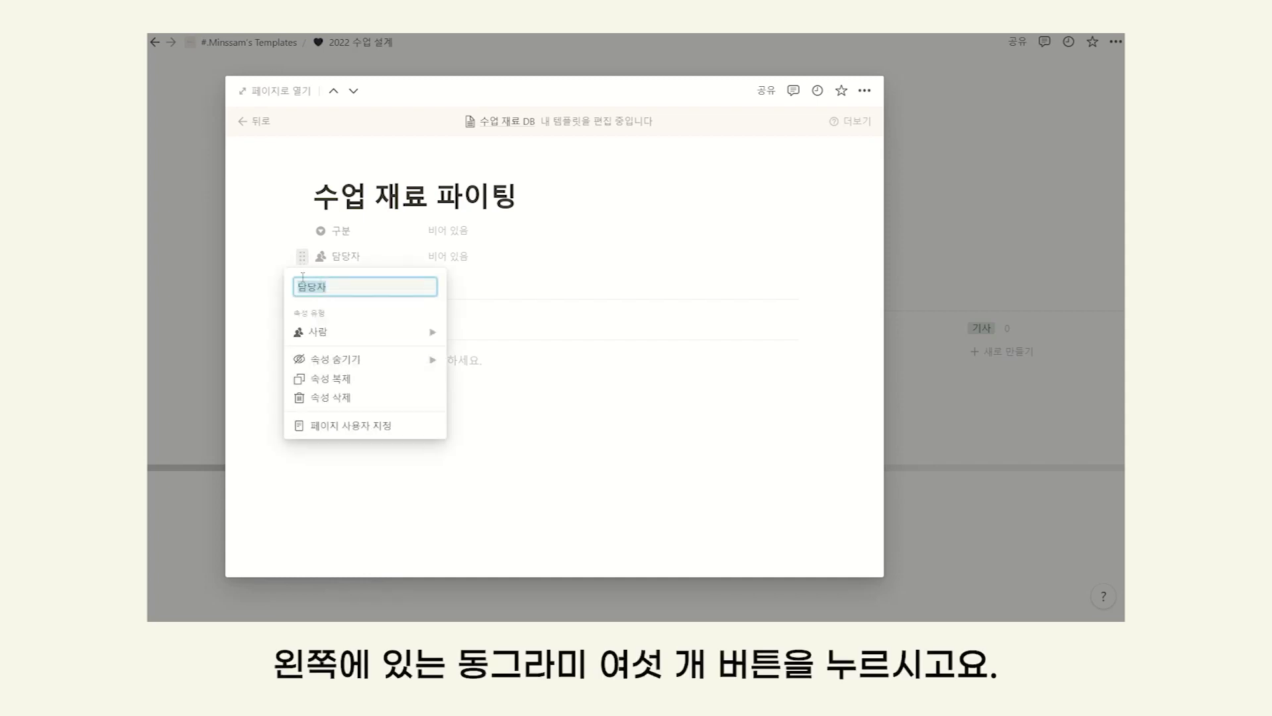
click(338, 396)
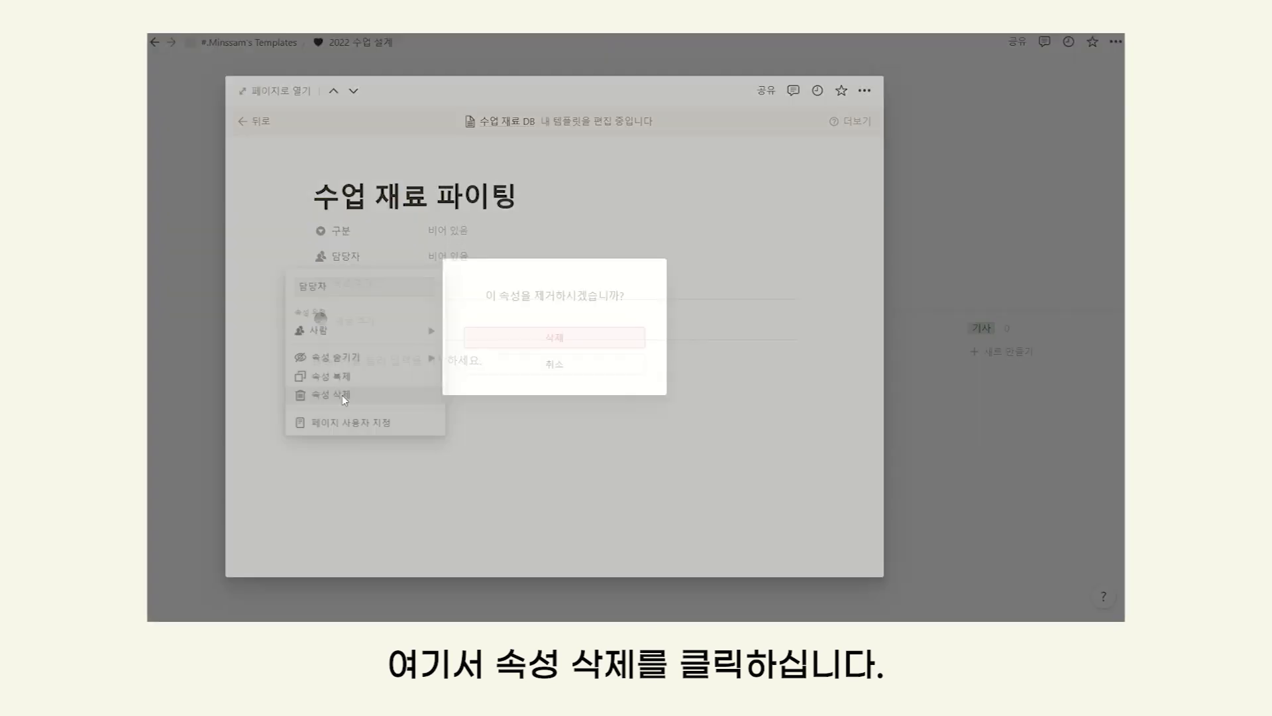
click(531, 351)
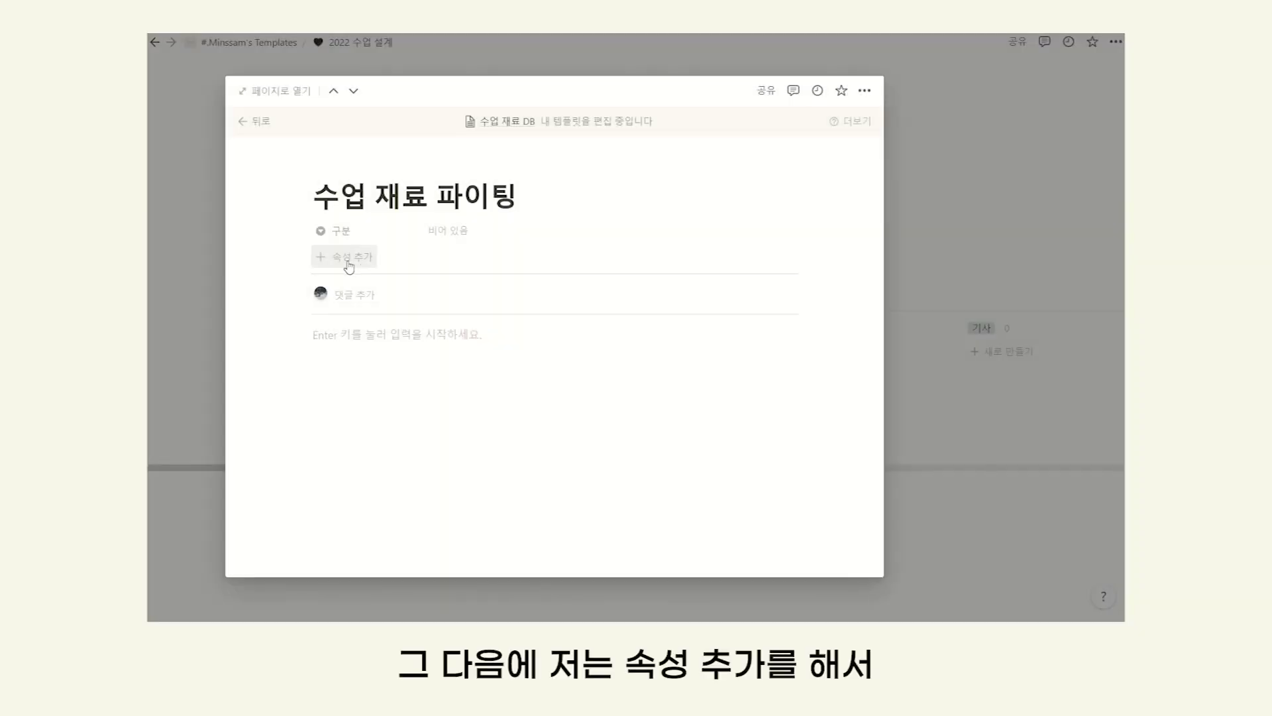
Add a multi-select (다중 선택) property named 학습주제 to the template
click(347, 263)
mouse_move(340, 332)
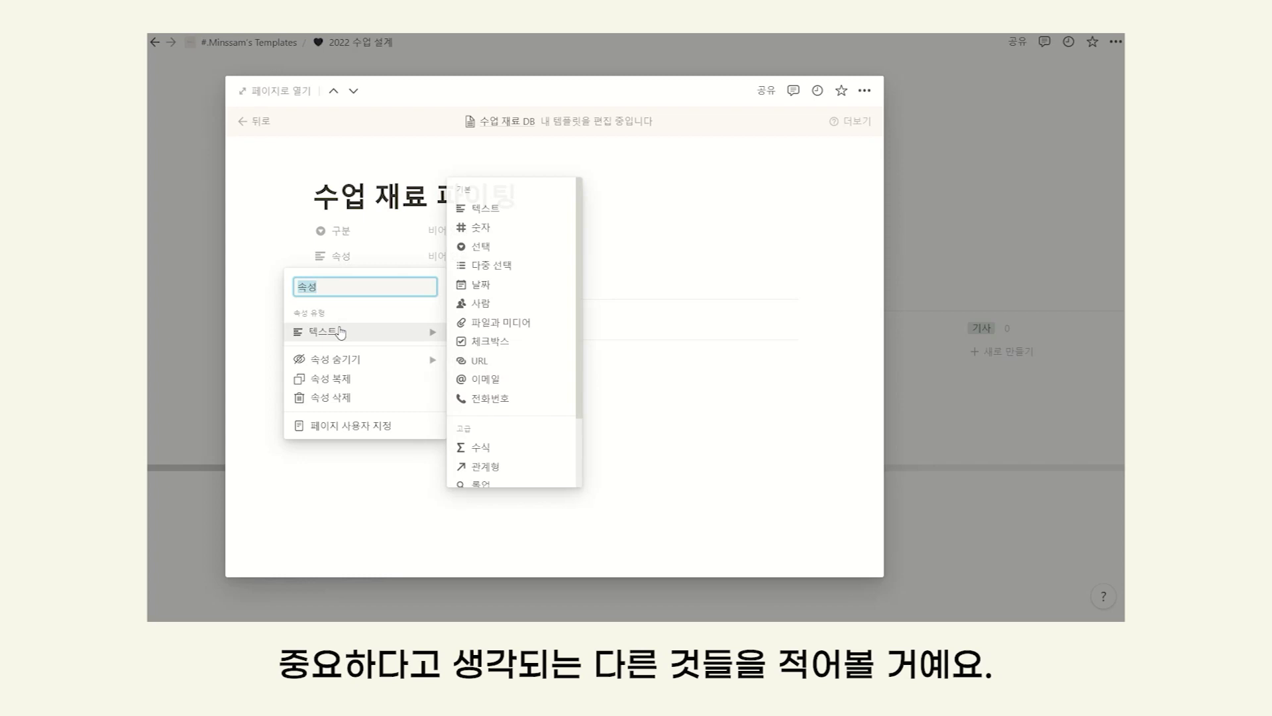
click(496, 274)
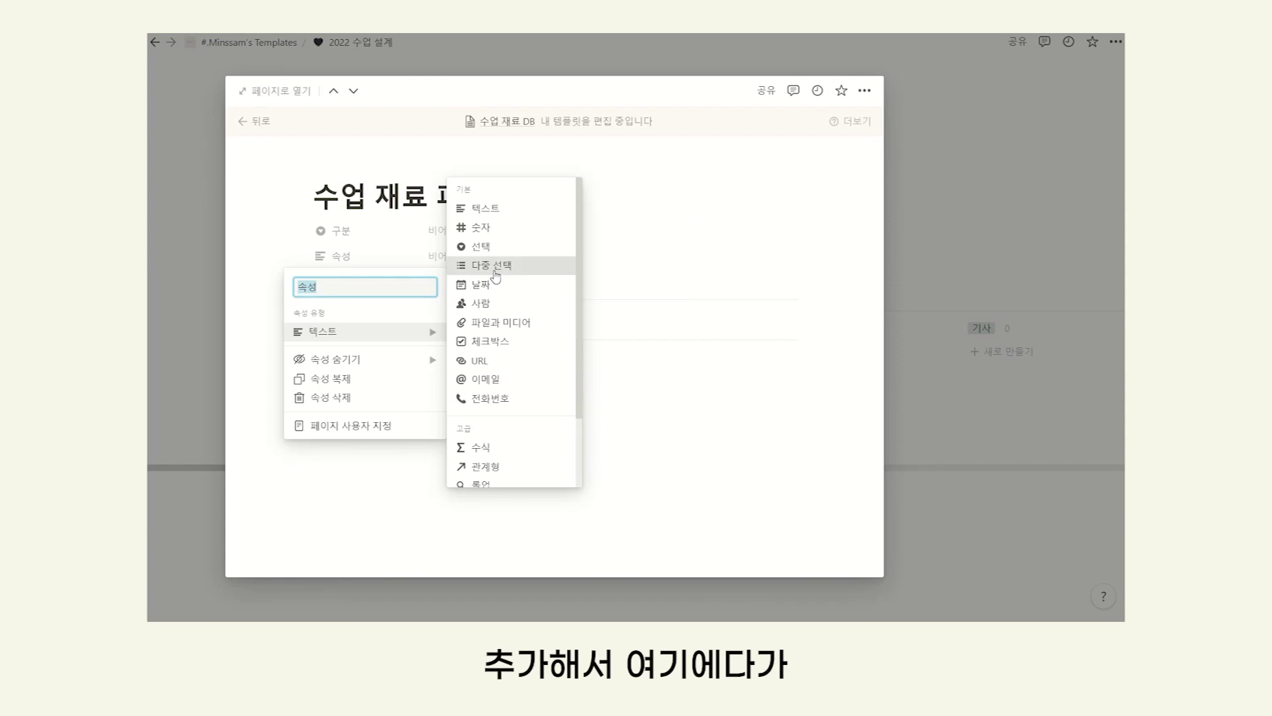
click(406, 264)
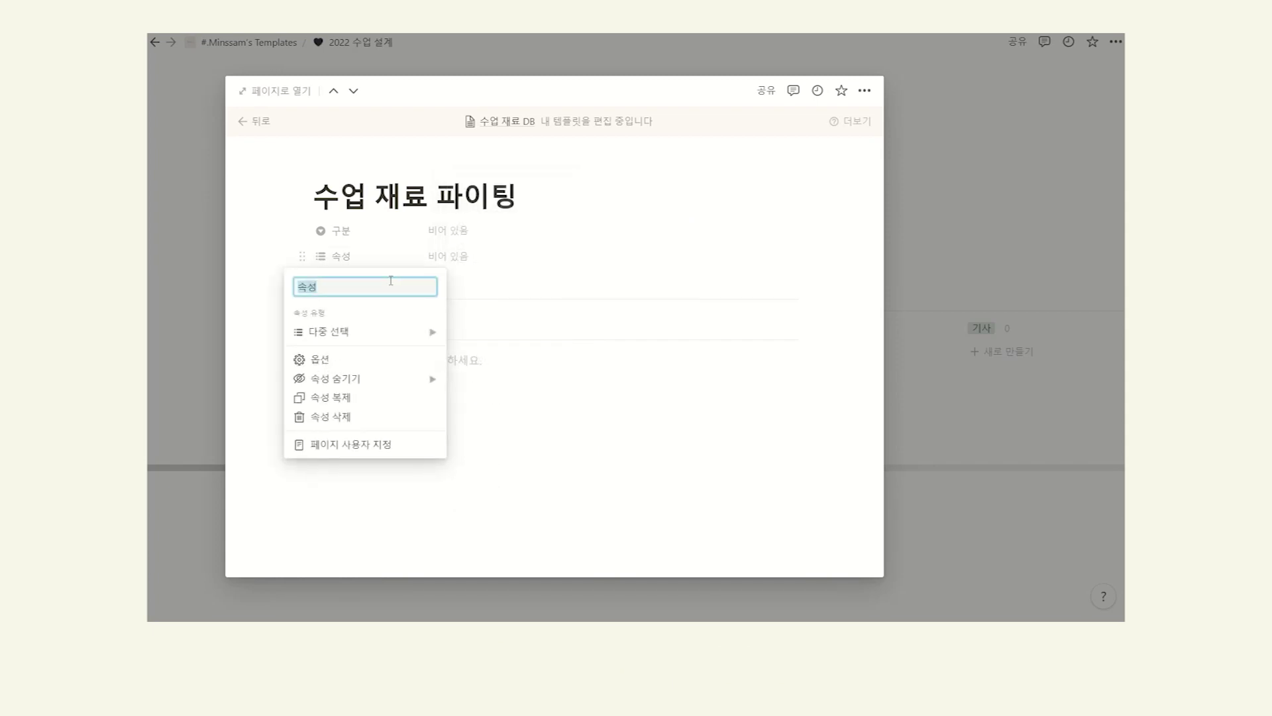
text(학습ㅈ)
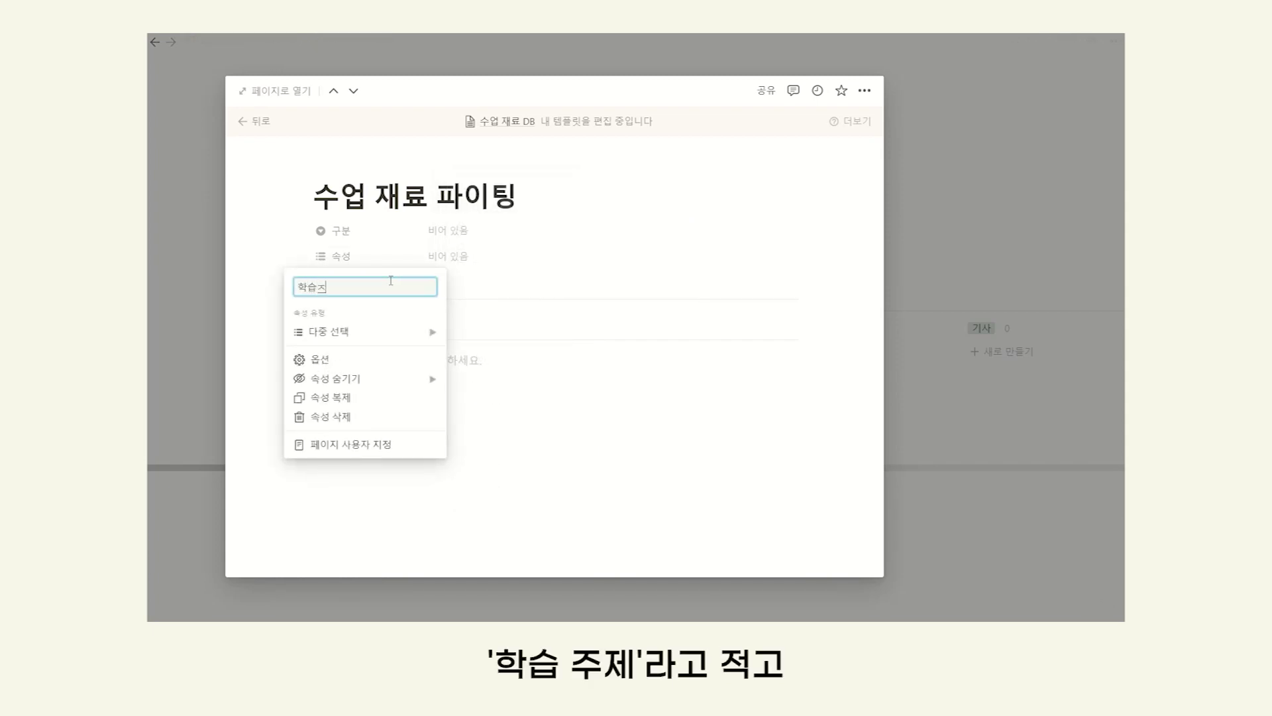
text(제)
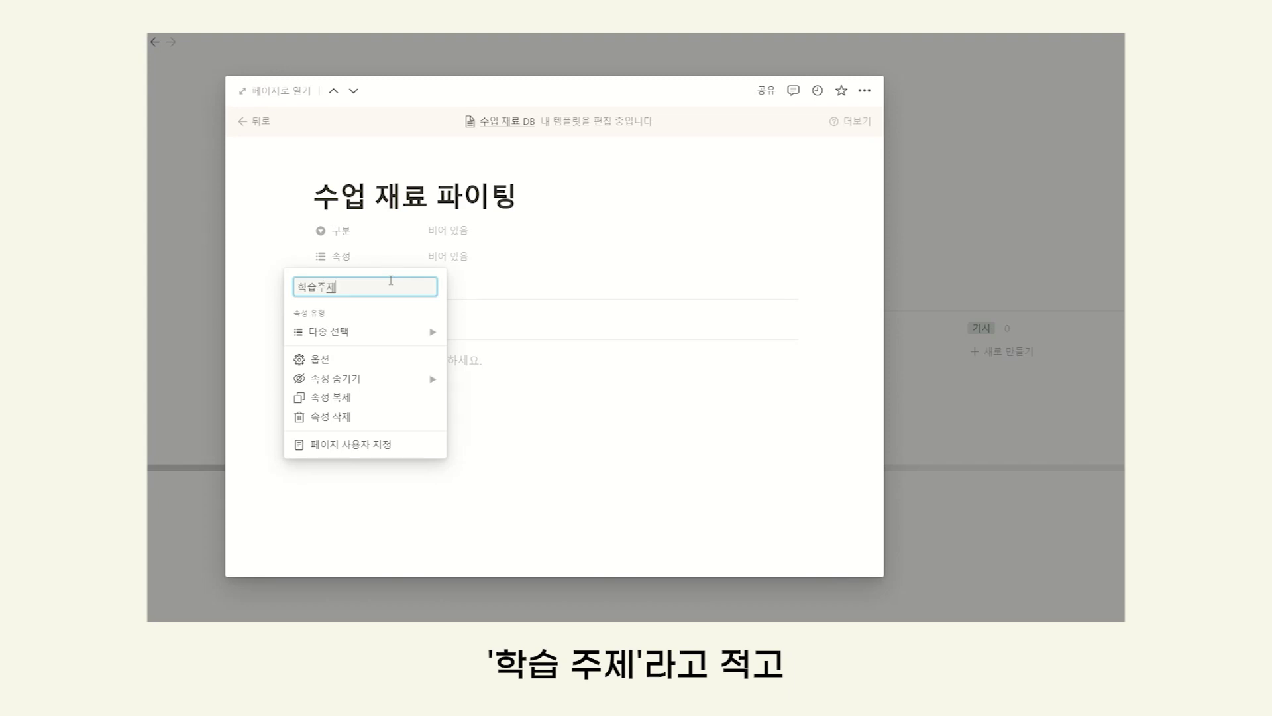
key(Return)
Create the options 동양 윤리, 서양 윤리 and 전환기 in the template's 학습주제 property
click(449, 263)
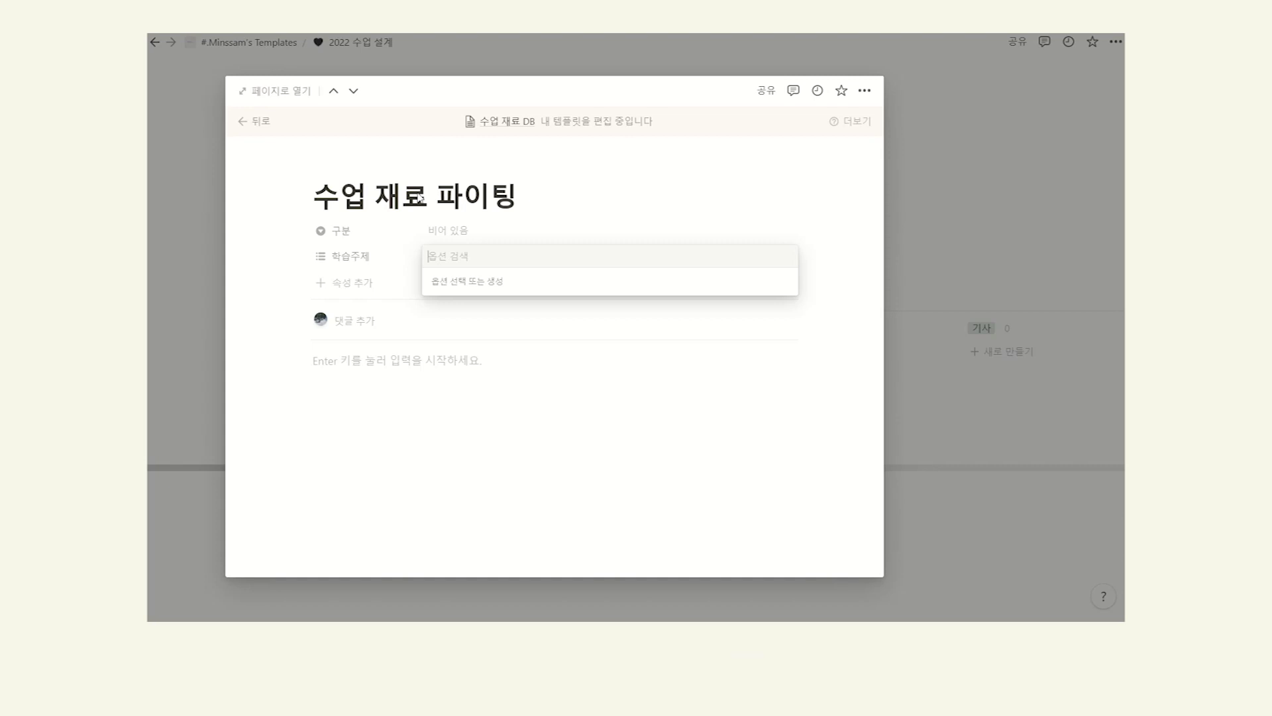
text(동양 윤리)
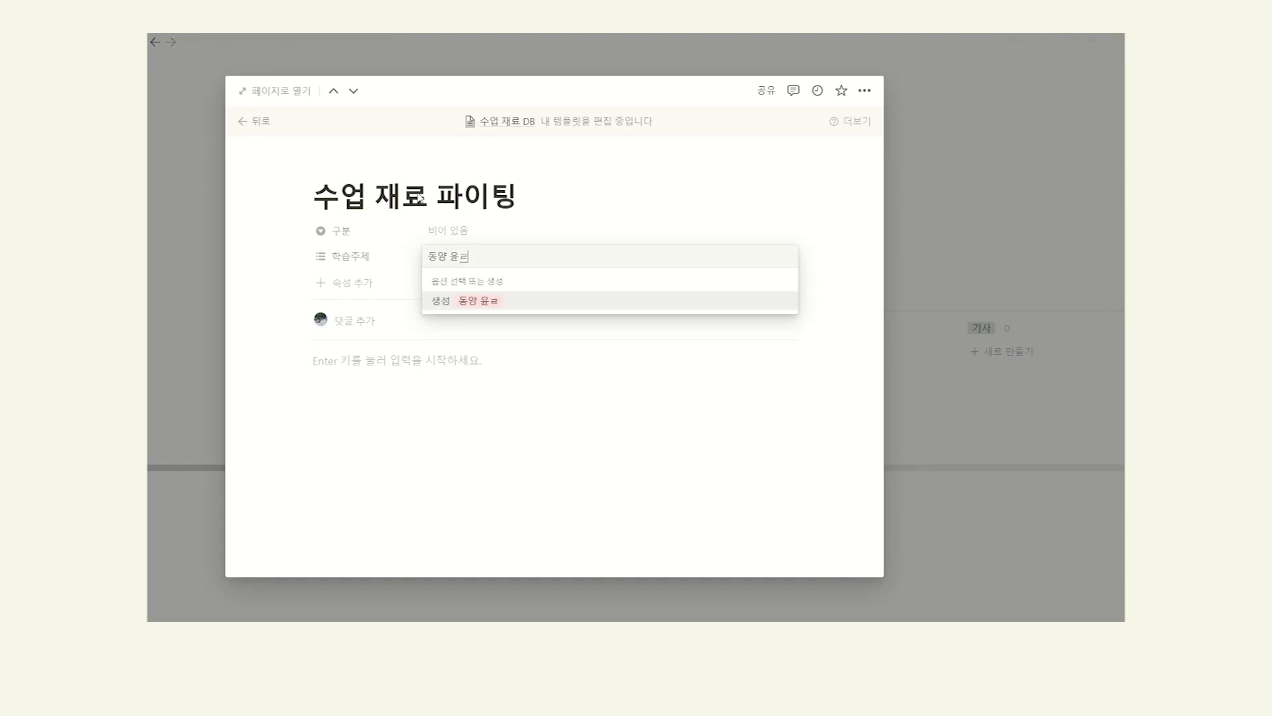
key(Return)
text(서양 윤리)
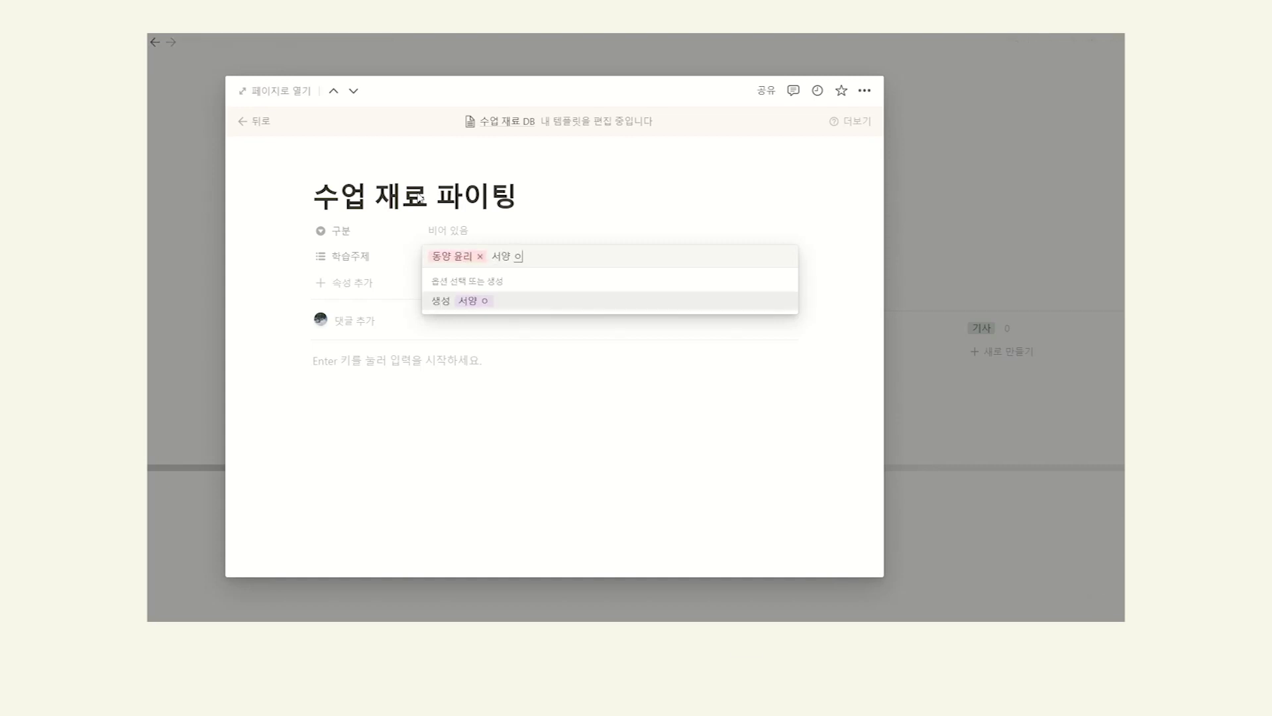
key(Return)
text(전환기)
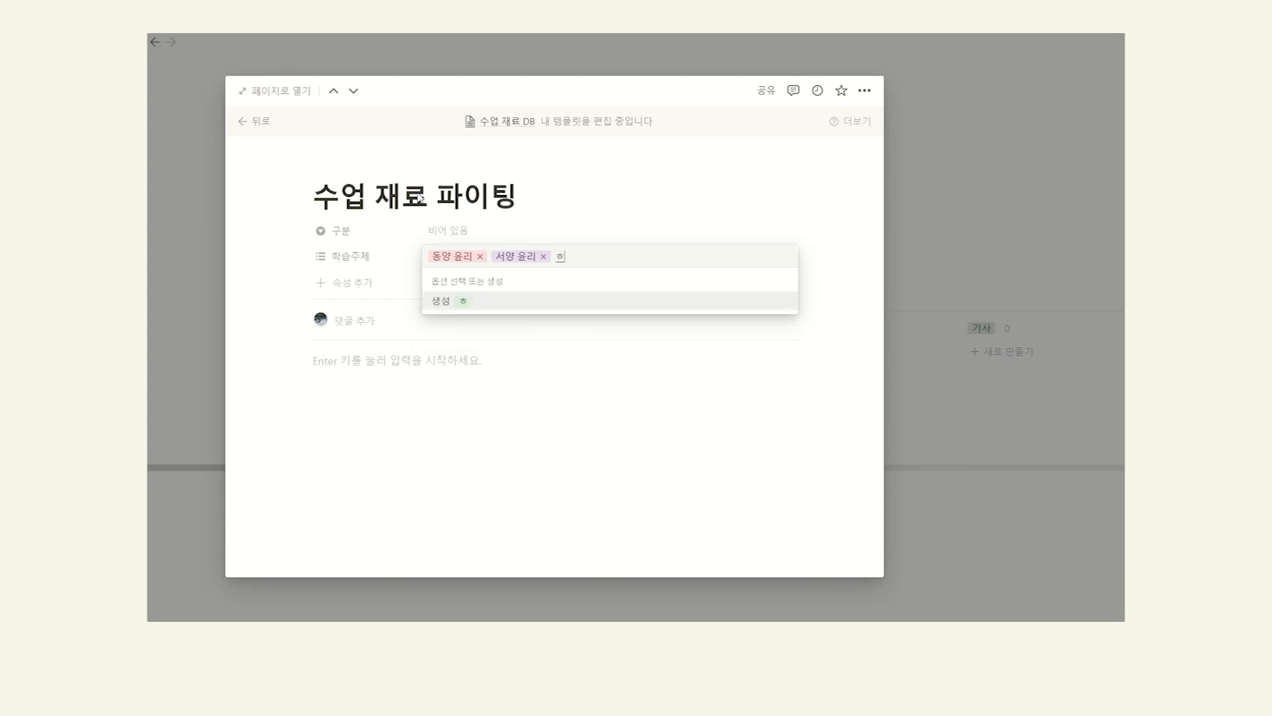
key(Return)
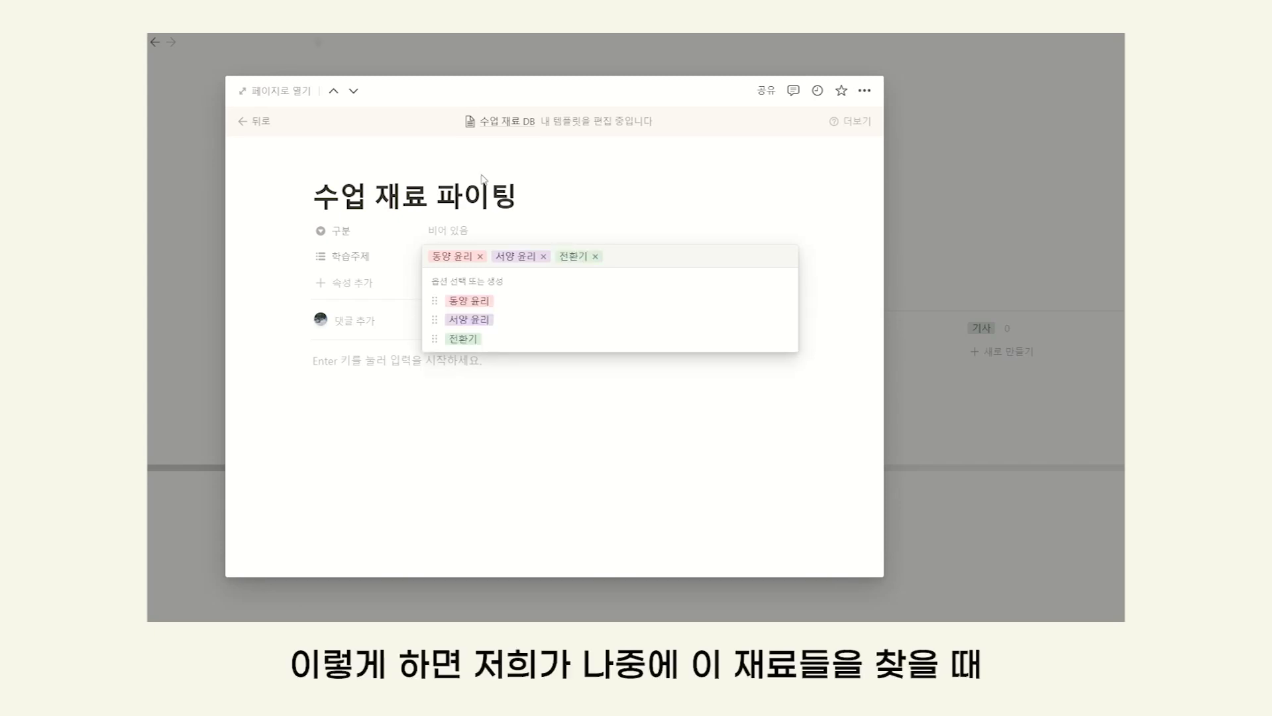
Remove 동양 윤리 and 서양 윤리 from the template's 학습주제 value, leaving 전환기 selected
click(481, 257)
click(481, 257)
click(676, 221)
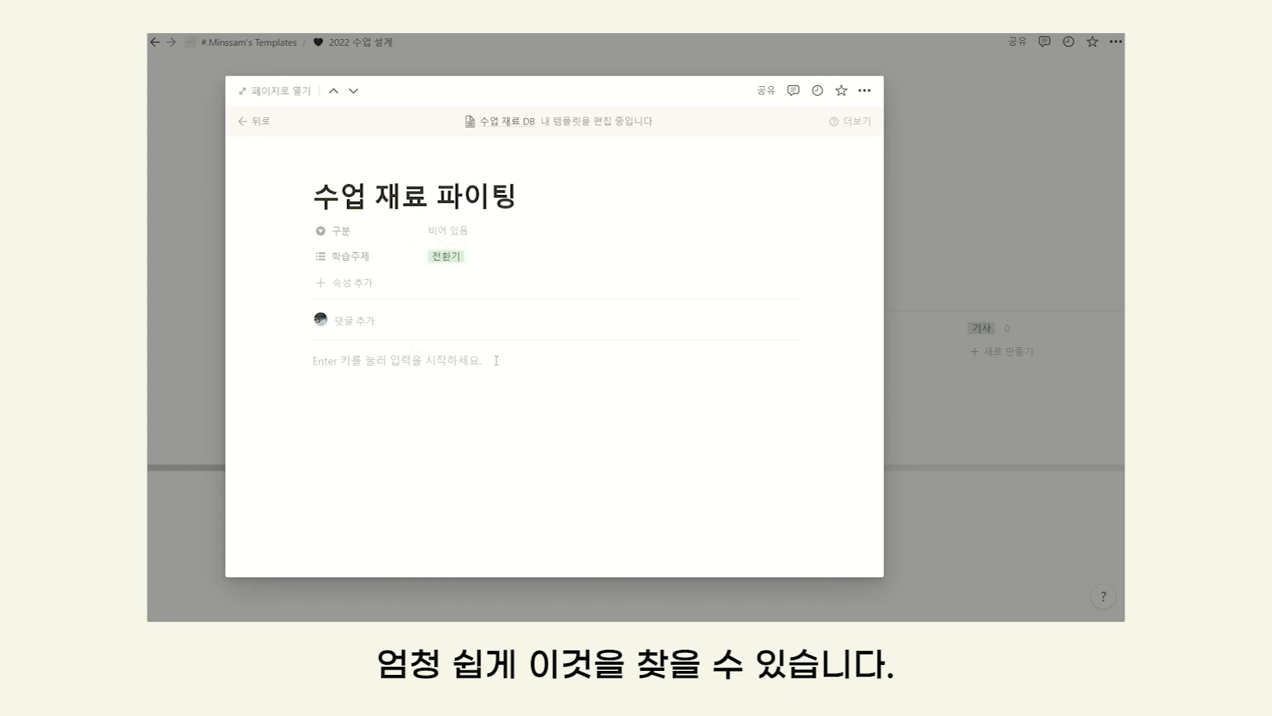
Add a created-time (생성 일시) property below 학습주제 in the template
click(349, 285)
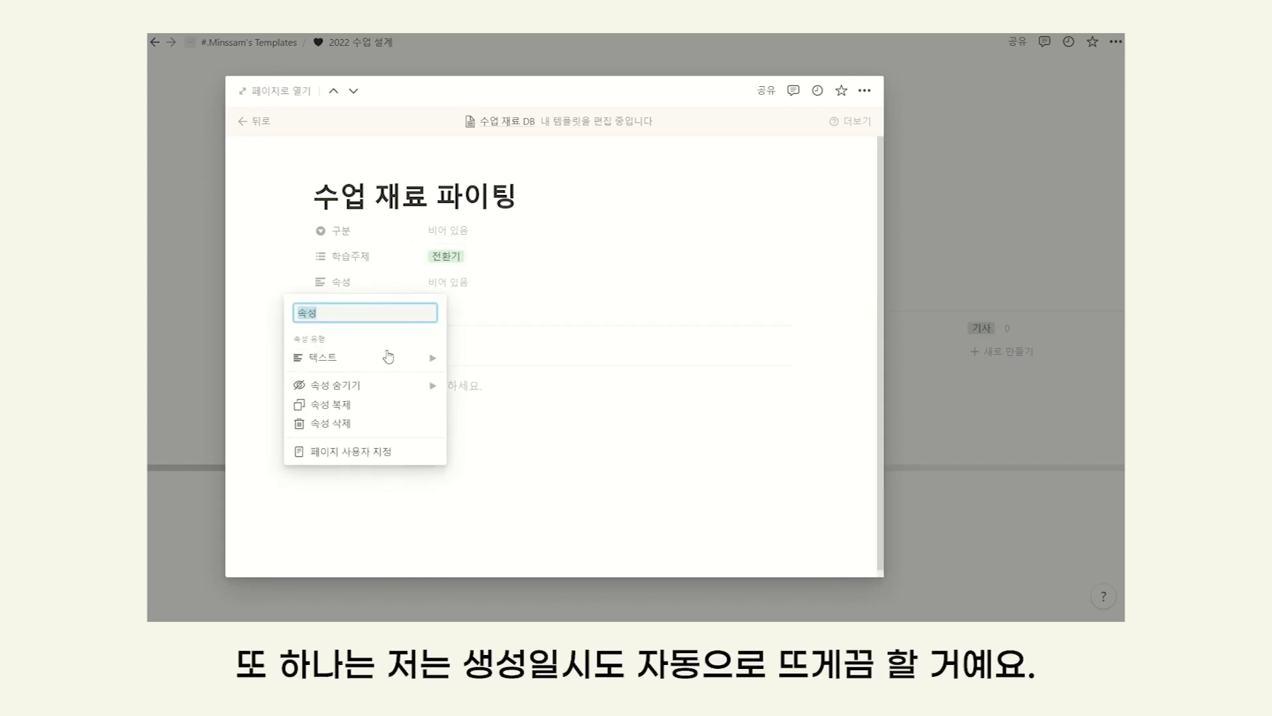
mouse_move(387, 362)
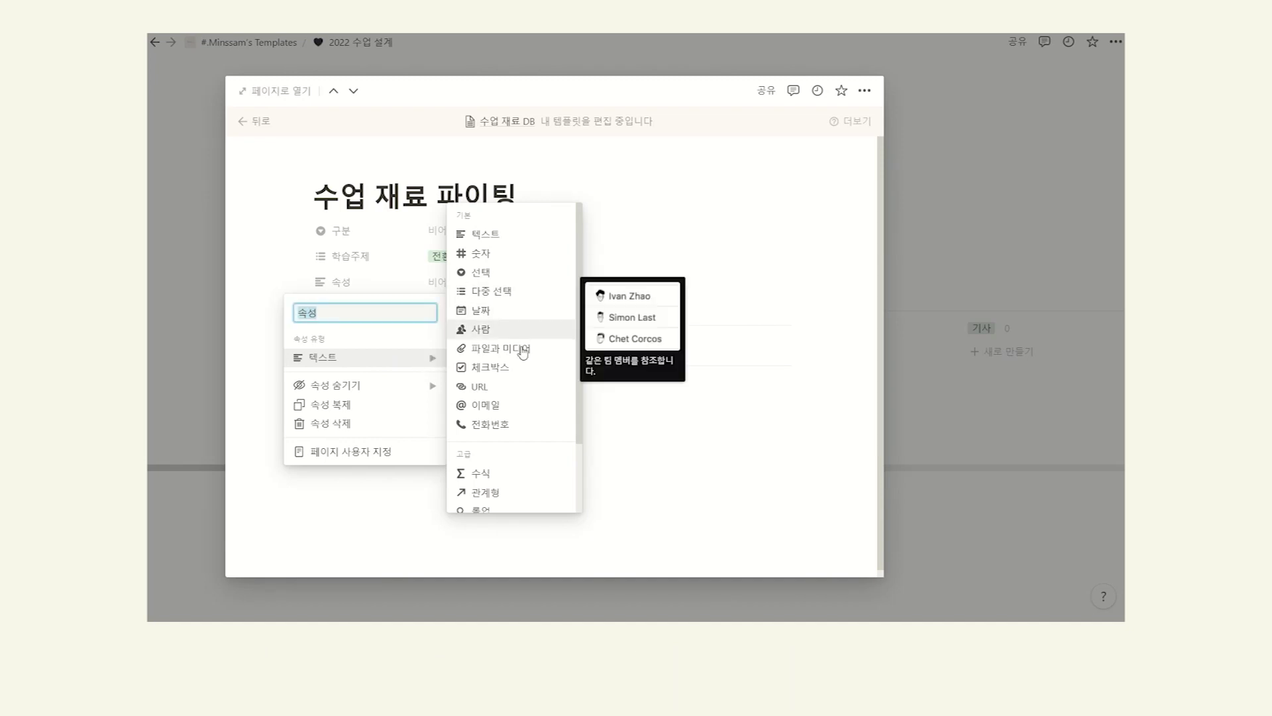
scroll(520, 486, down, 2)
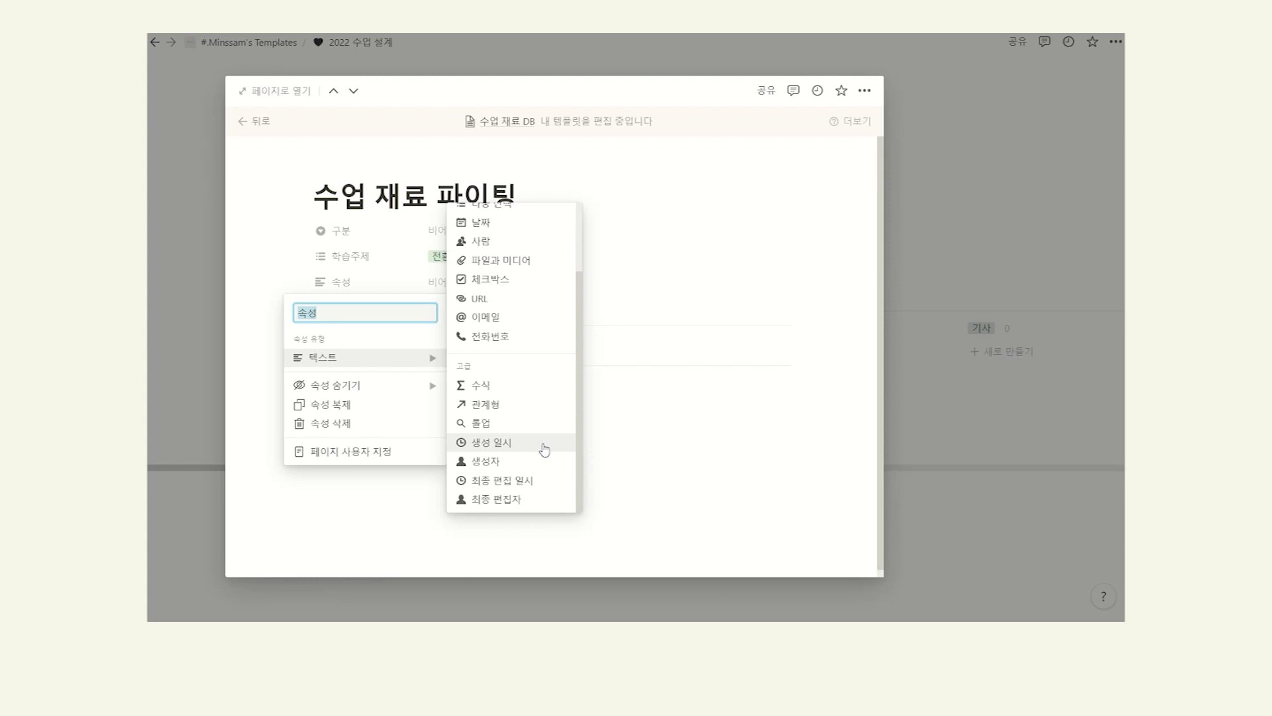
click(482, 450)
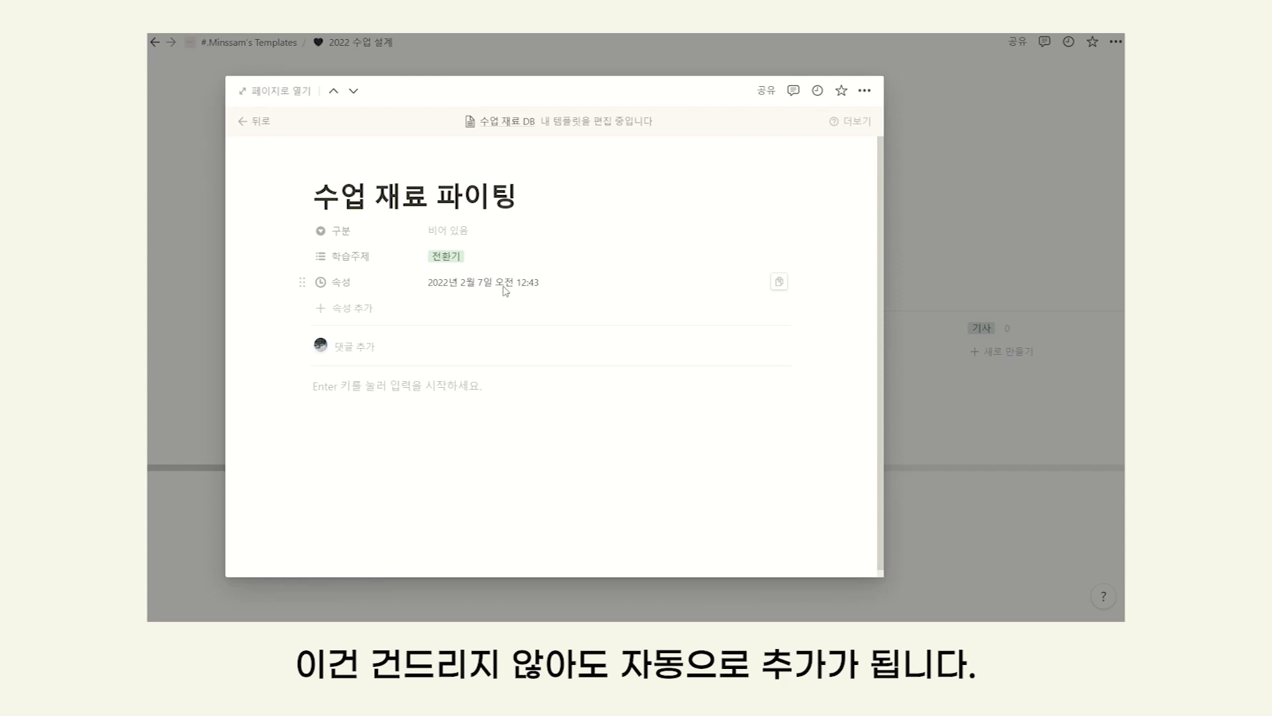
Write a numbered list in the template body with the items 자료 첨부 and 학습 적용 방법
click(388, 405)
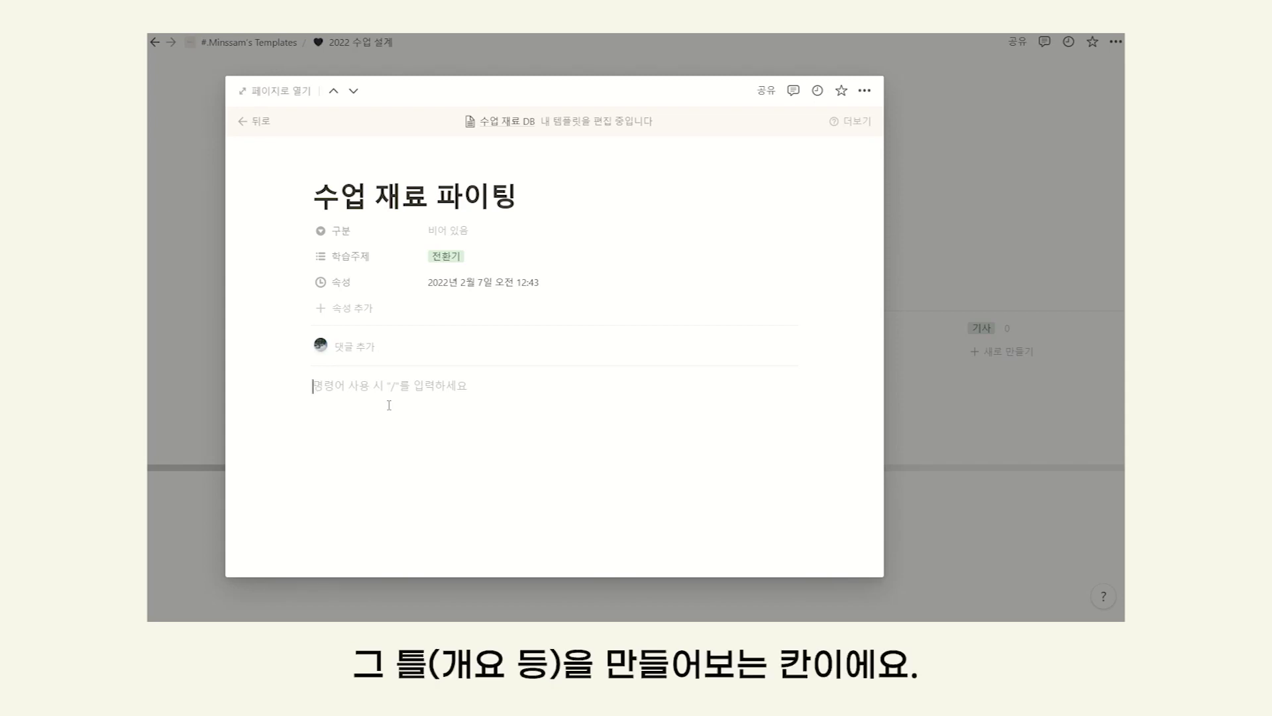
text(1. ㅈㅏ료)
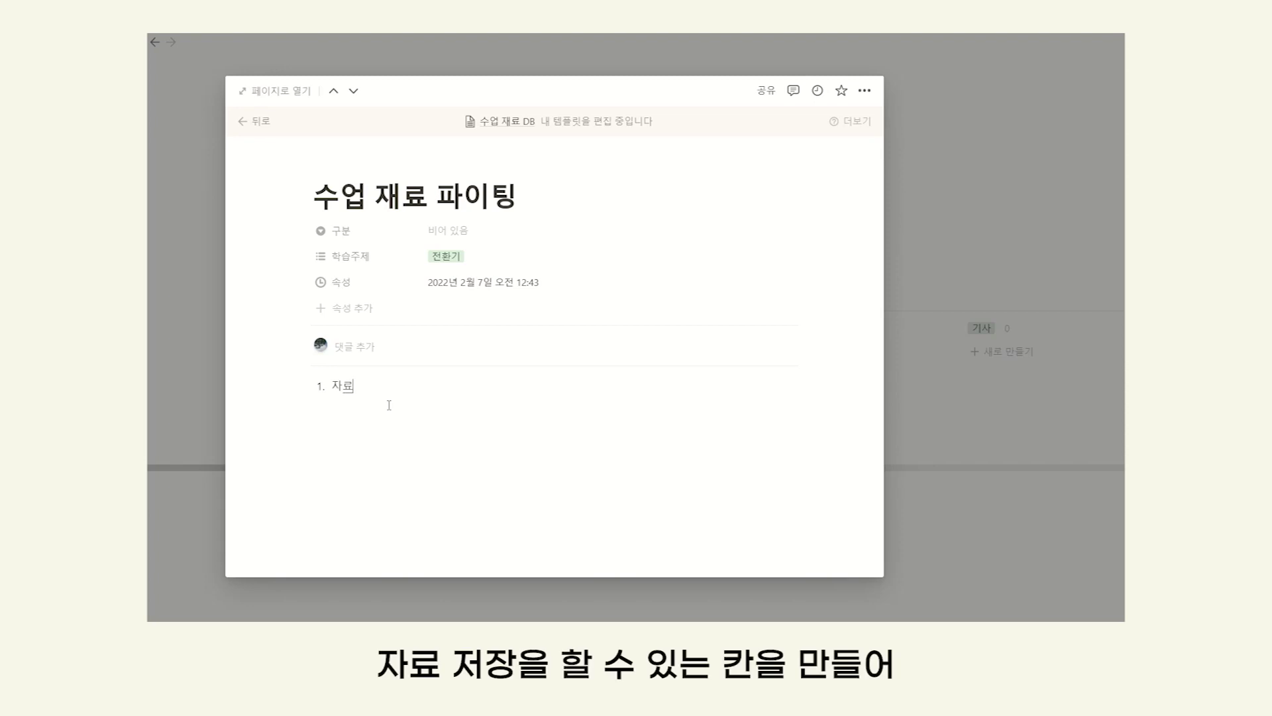
text(첨ㅂ)
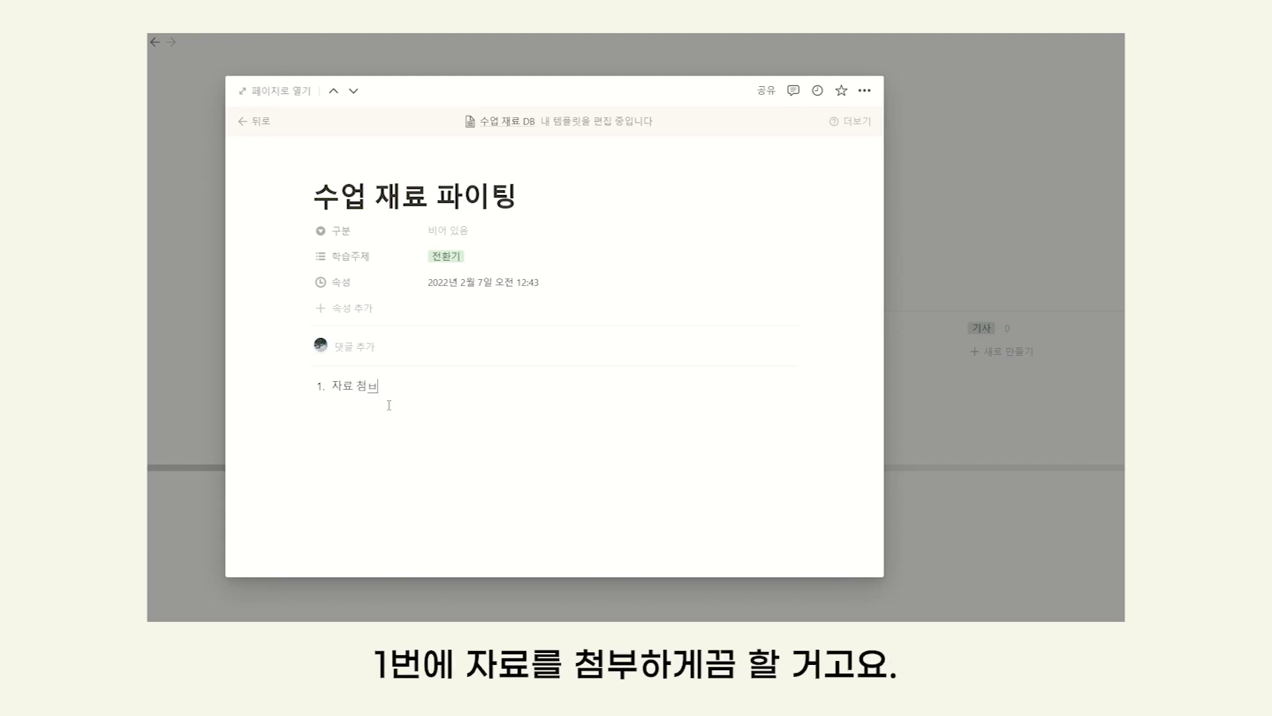
text(ㅜㅣ)
key(Return)
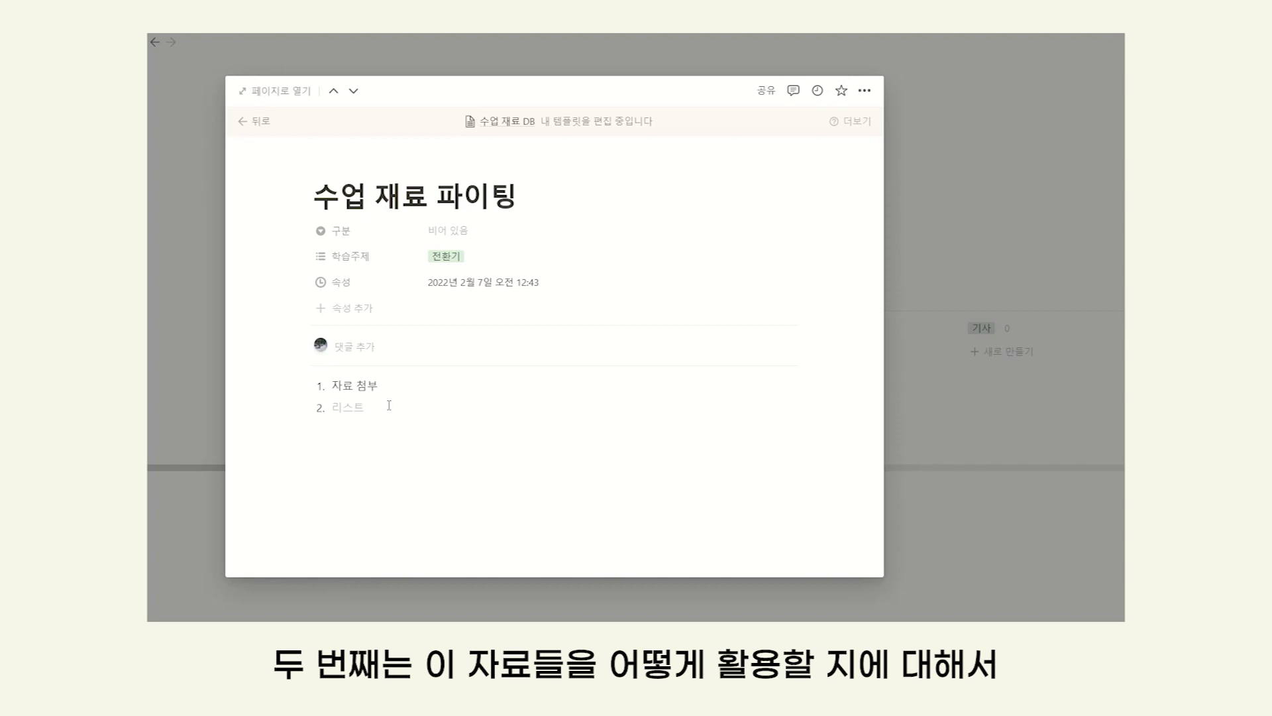
text(학습 적용 바방법)
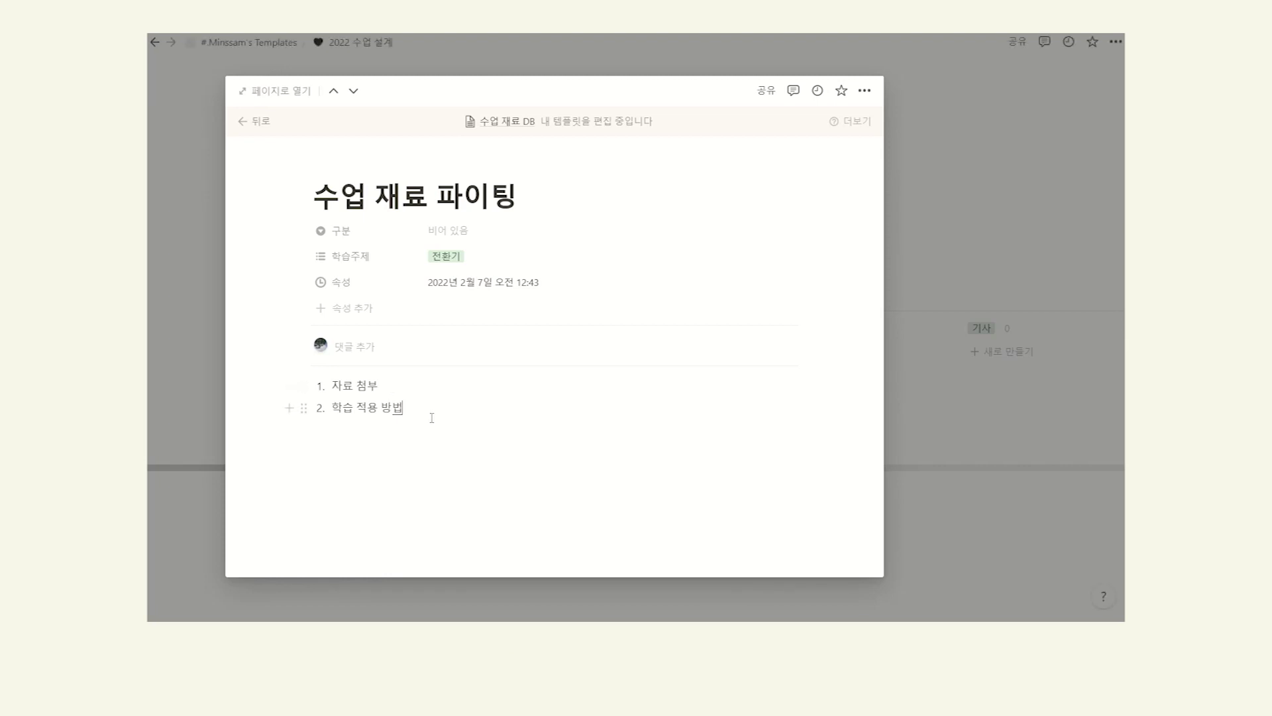
Convert the two numbered items 자료 첨부 and 학습 적용 방법 to the heading style 제목3
drag(403, 408, 322, 385)
click(464, 417)
drag(457, 413, 321, 388)
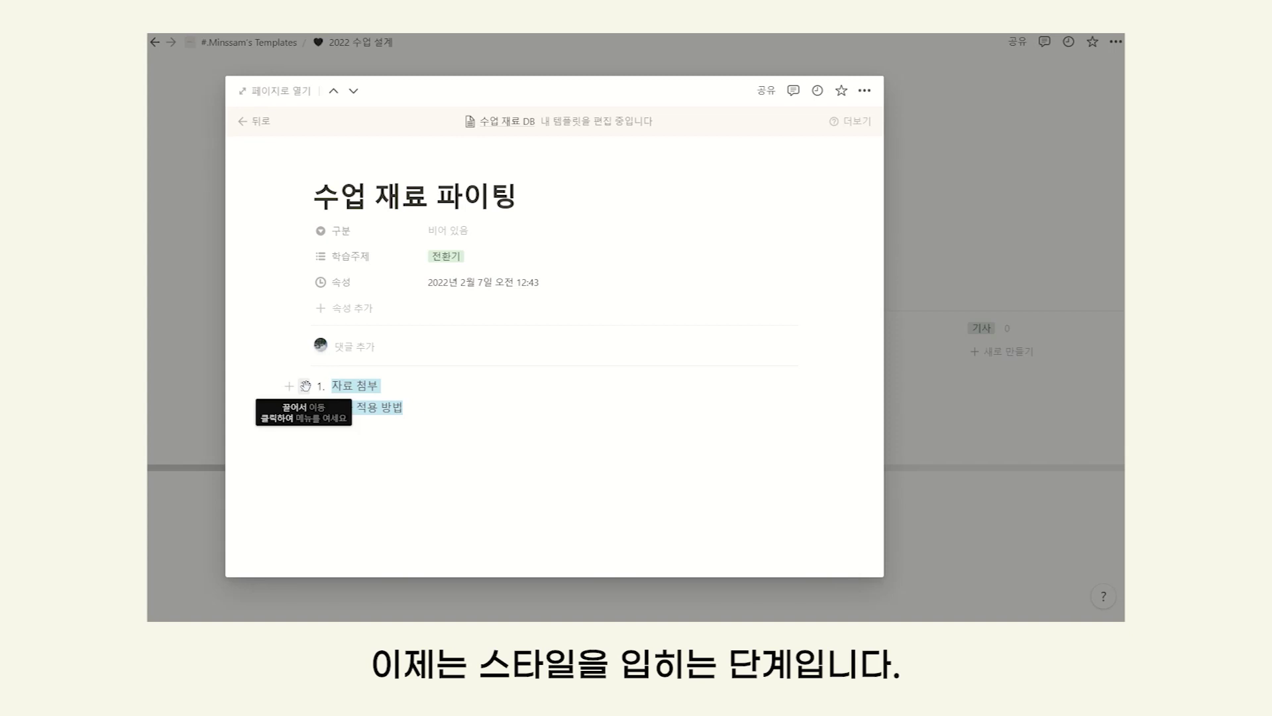
click(304, 386)
mouse_move(226, 368)
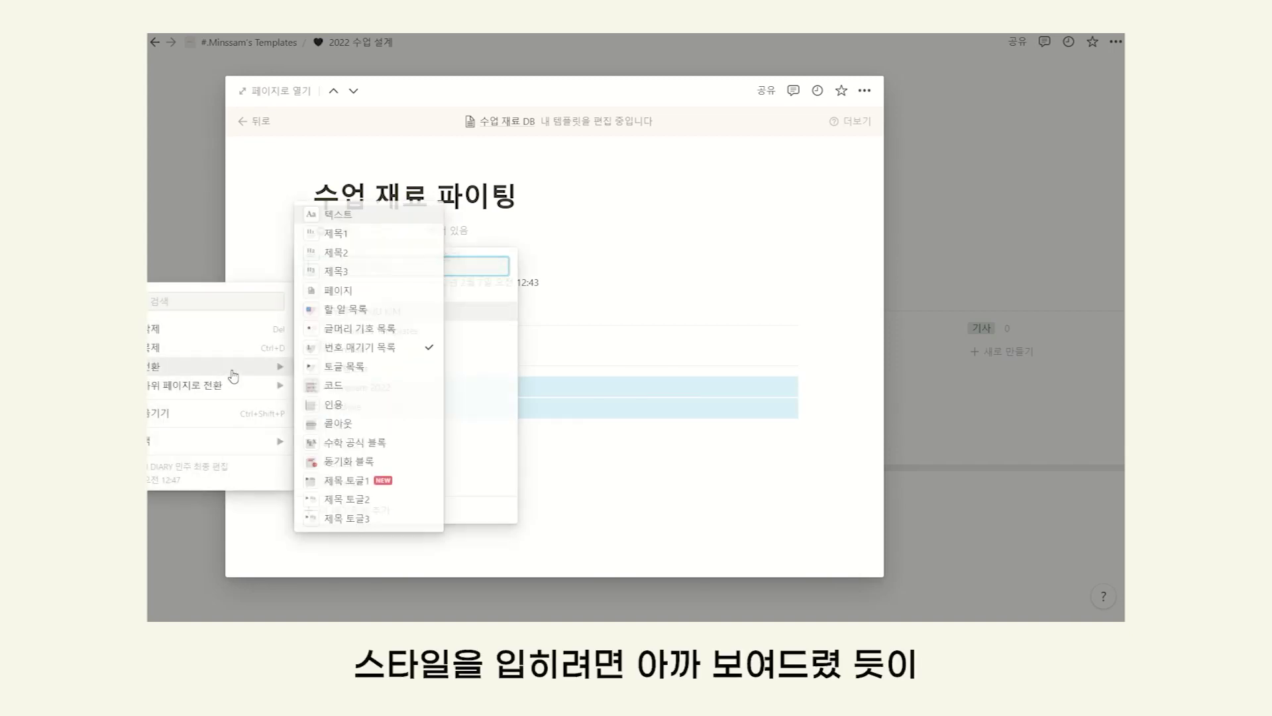
click(366, 271)
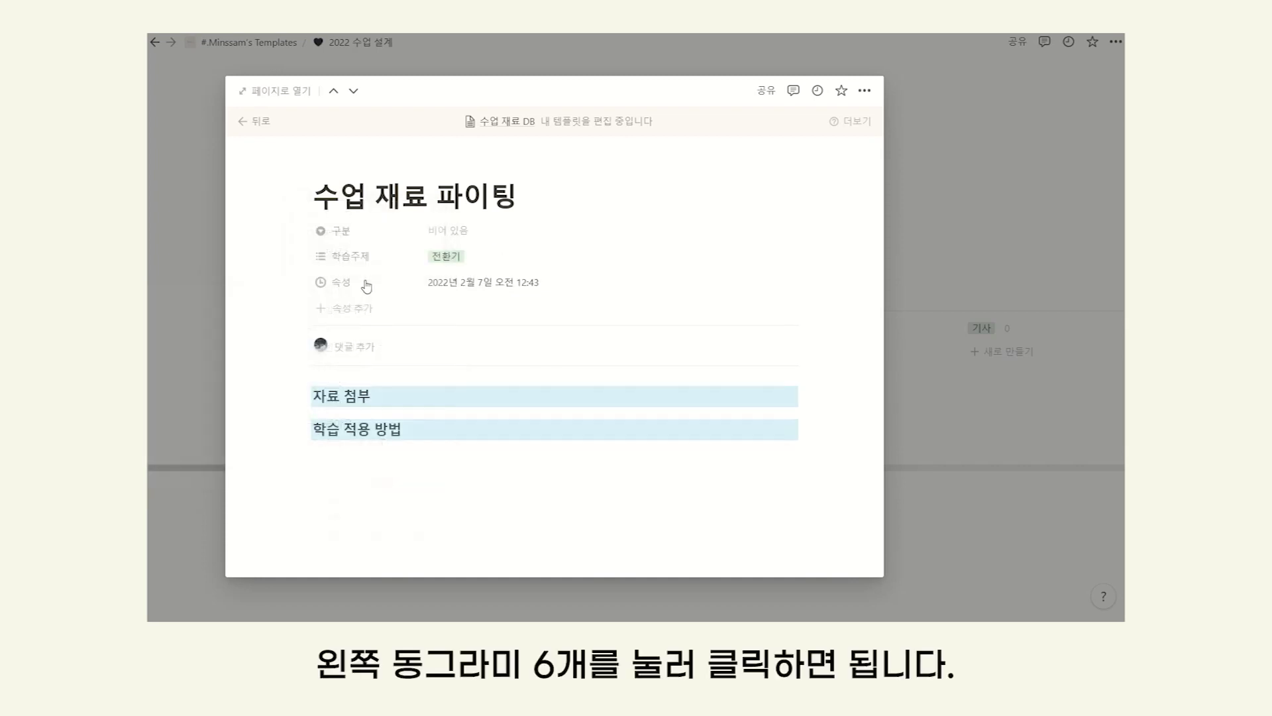
click(456, 435)
Insert an empty text line below each of the headings 자료 첨부 and 학습 적용 방법
click(392, 397)
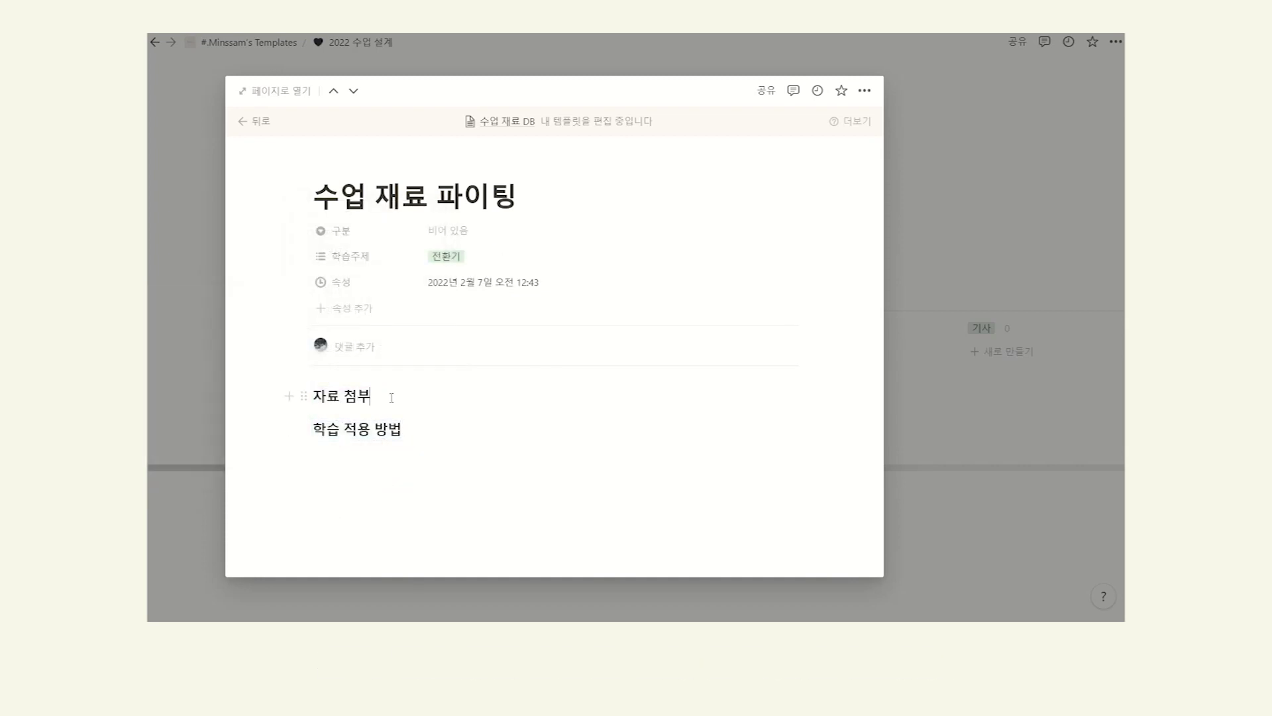
key(Return)
click(415, 449)
key(Return)
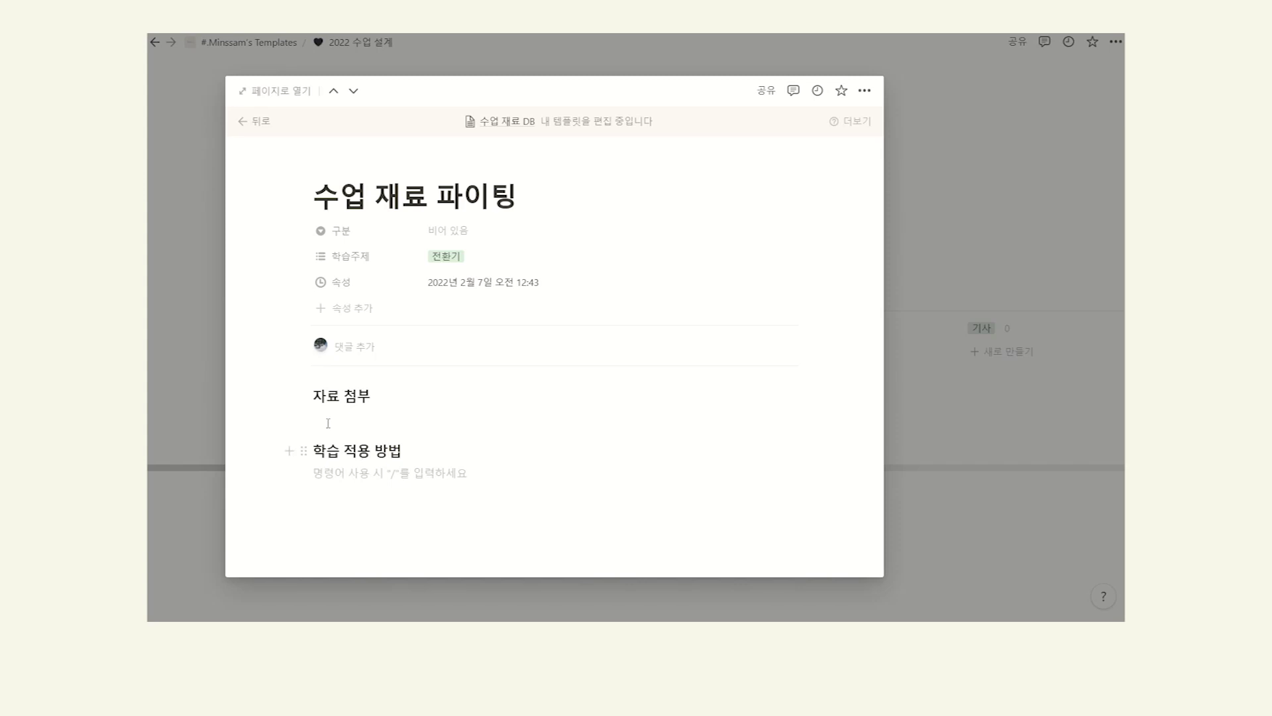
Give the 자료 첨부 heading a gray background and the 학습 적용 방법 heading a yellow background
click(299, 396)
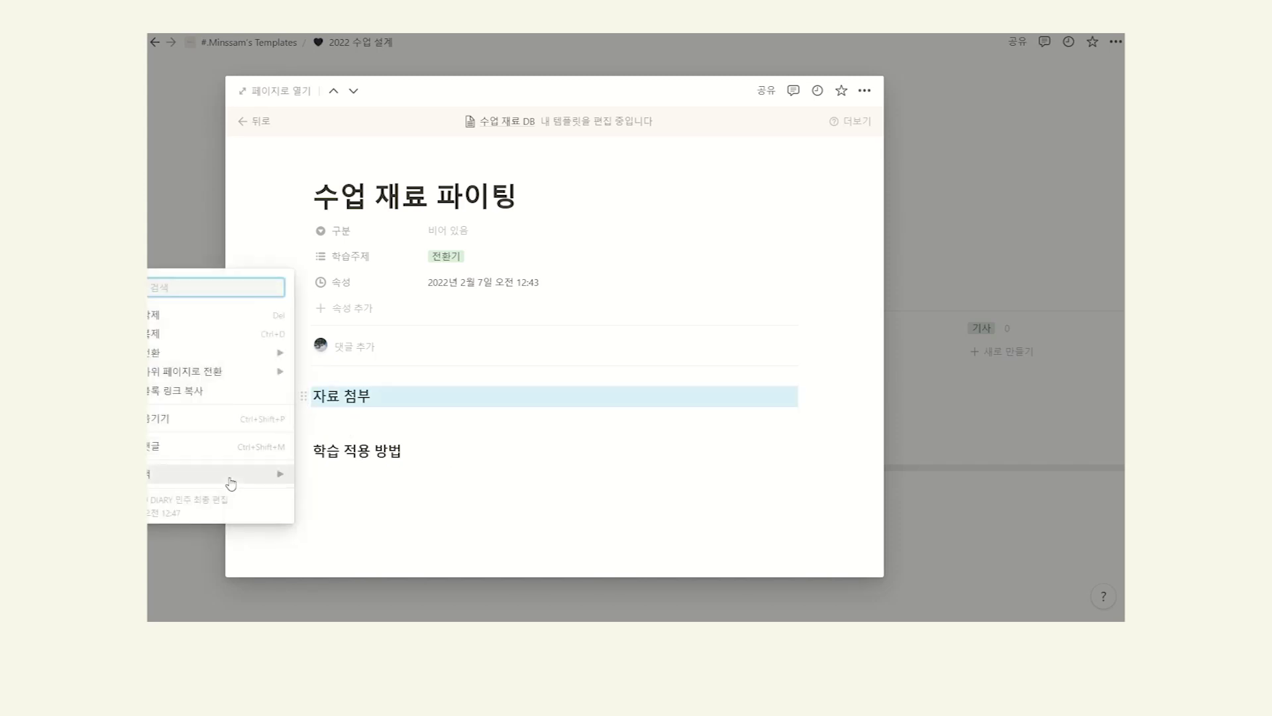
mouse_move(228, 474)
click(343, 518)
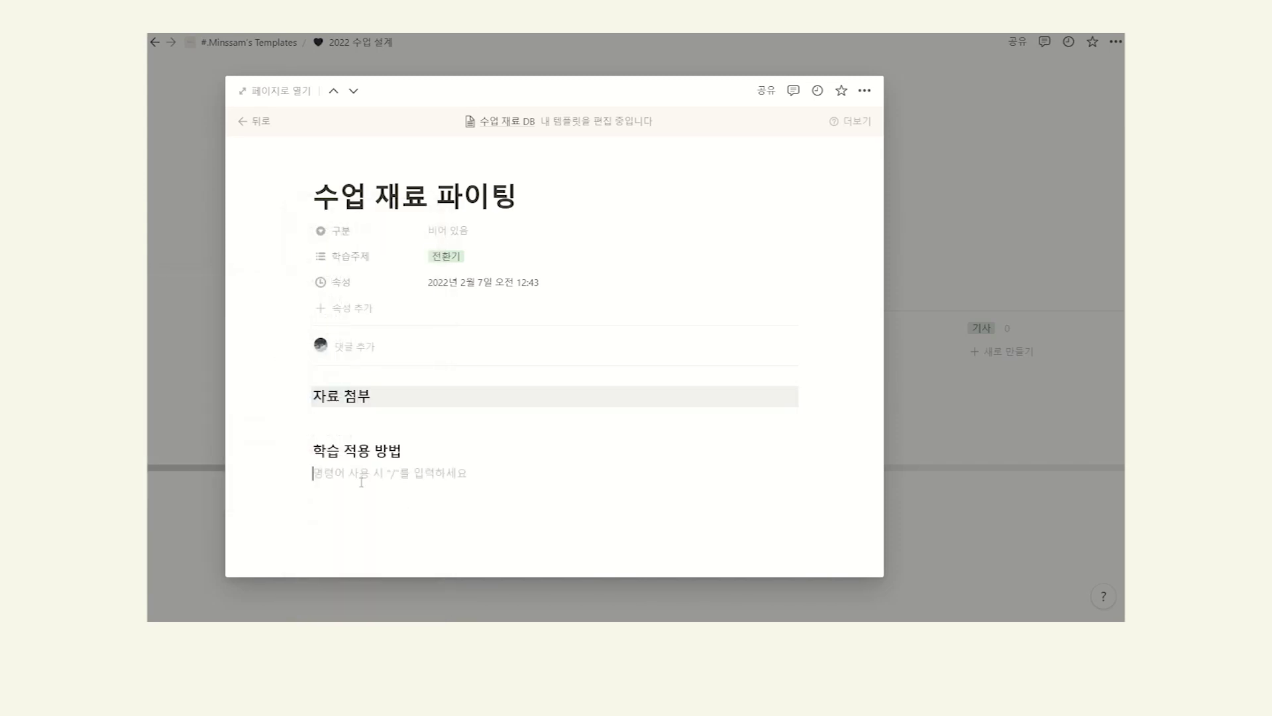
click(303, 450)
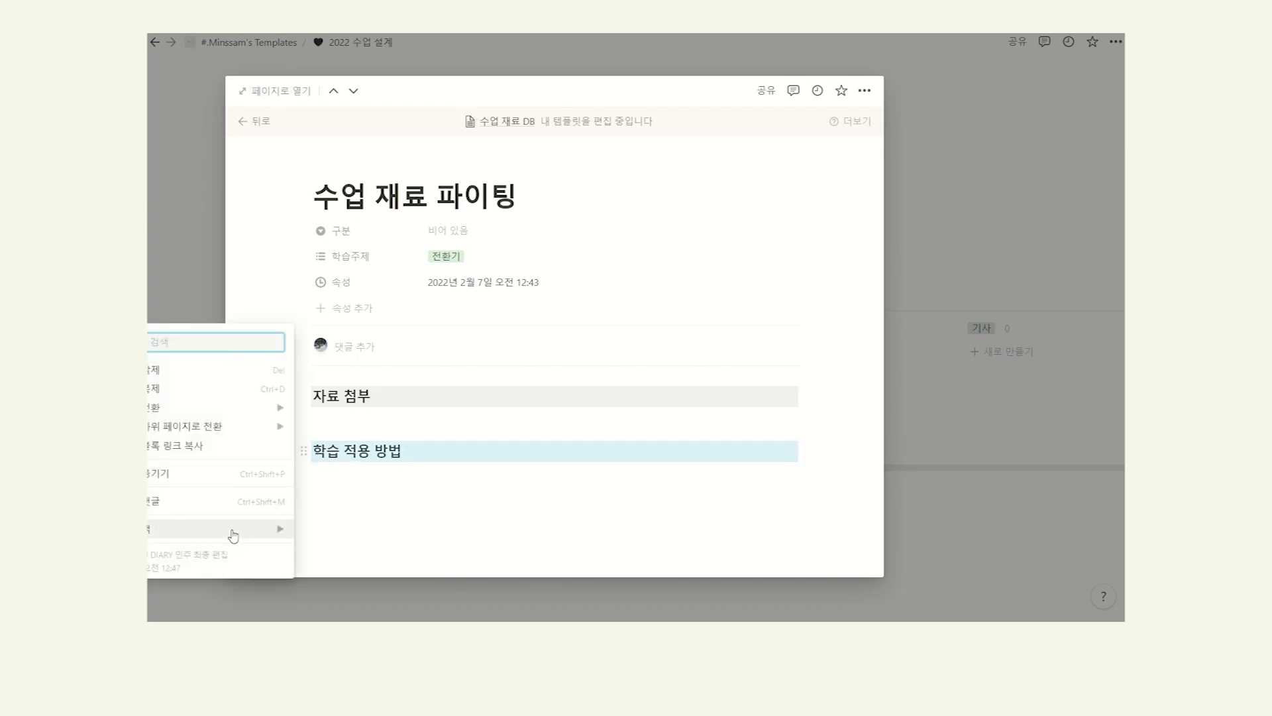
mouse_move(232, 529)
click(358, 575)
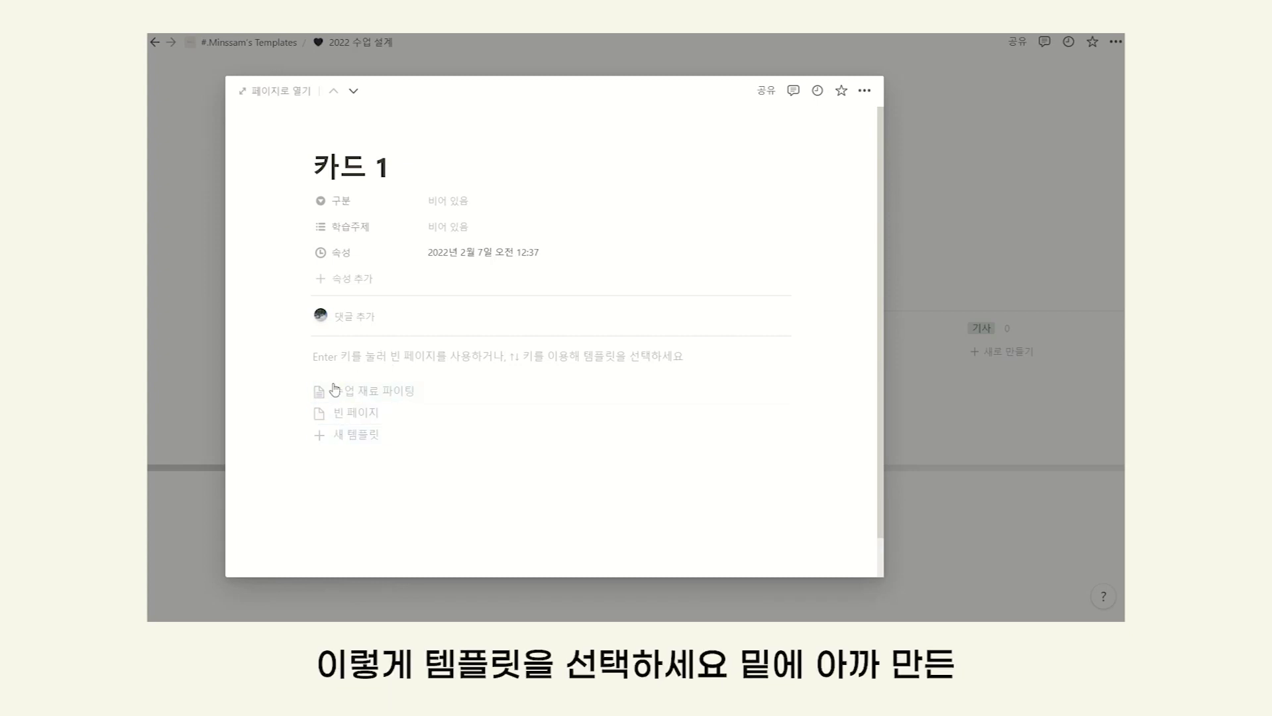
Apply the 수업 재료 파이팅 template to 카드 1, retitle the card 안뇽하세요!, and return to the board
click(406, 395)
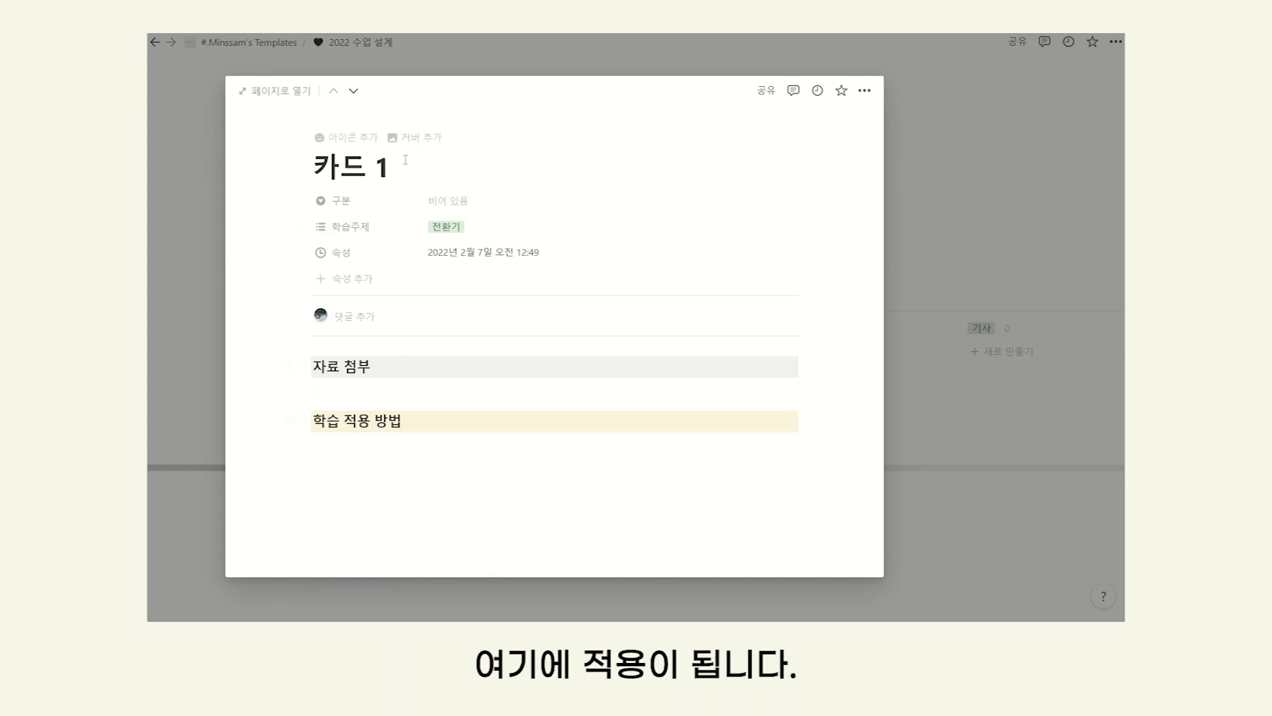
drag(401, 169, 317, 172)
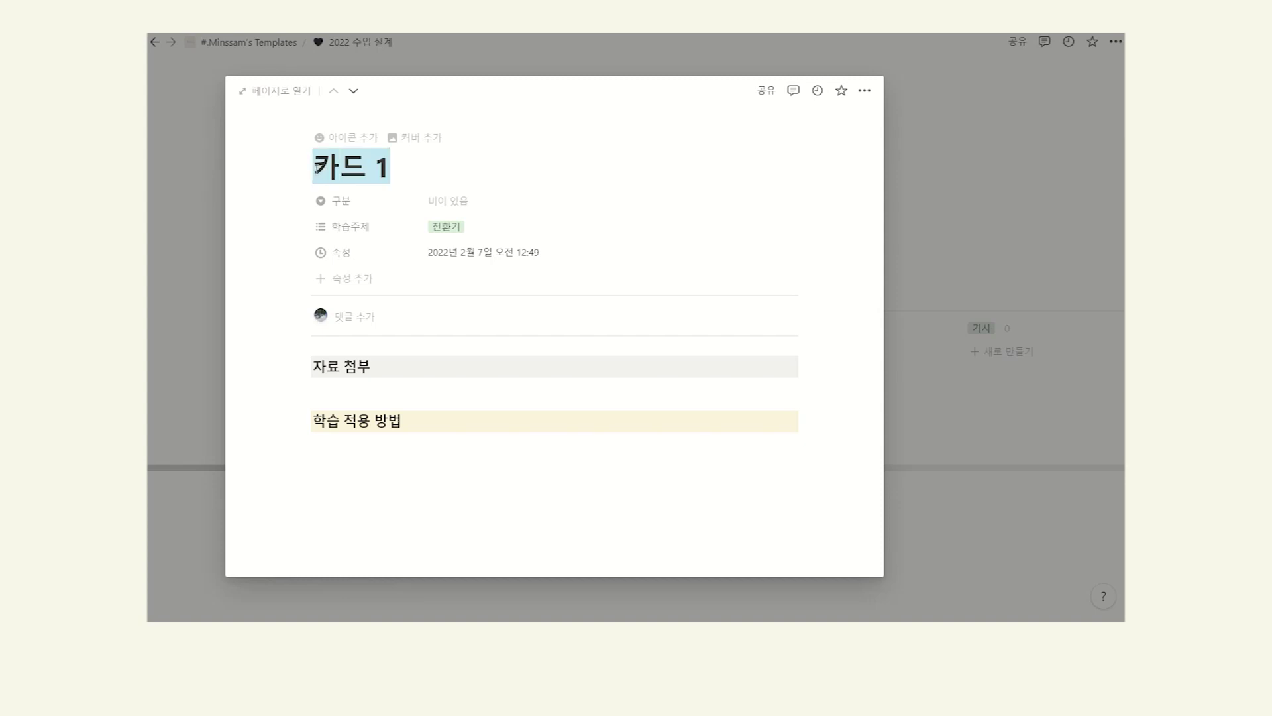
text(ㅋ)
key(BackSpace)
text(안ㄴ)
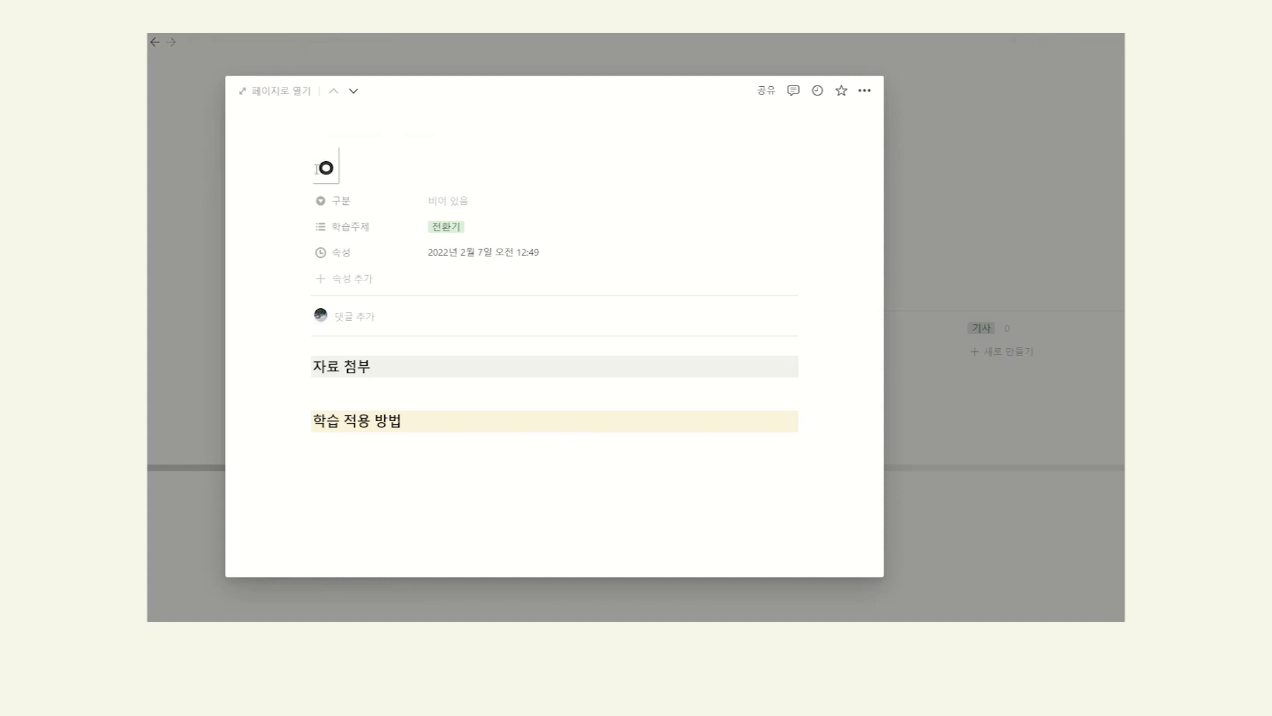
text(농하세요!)
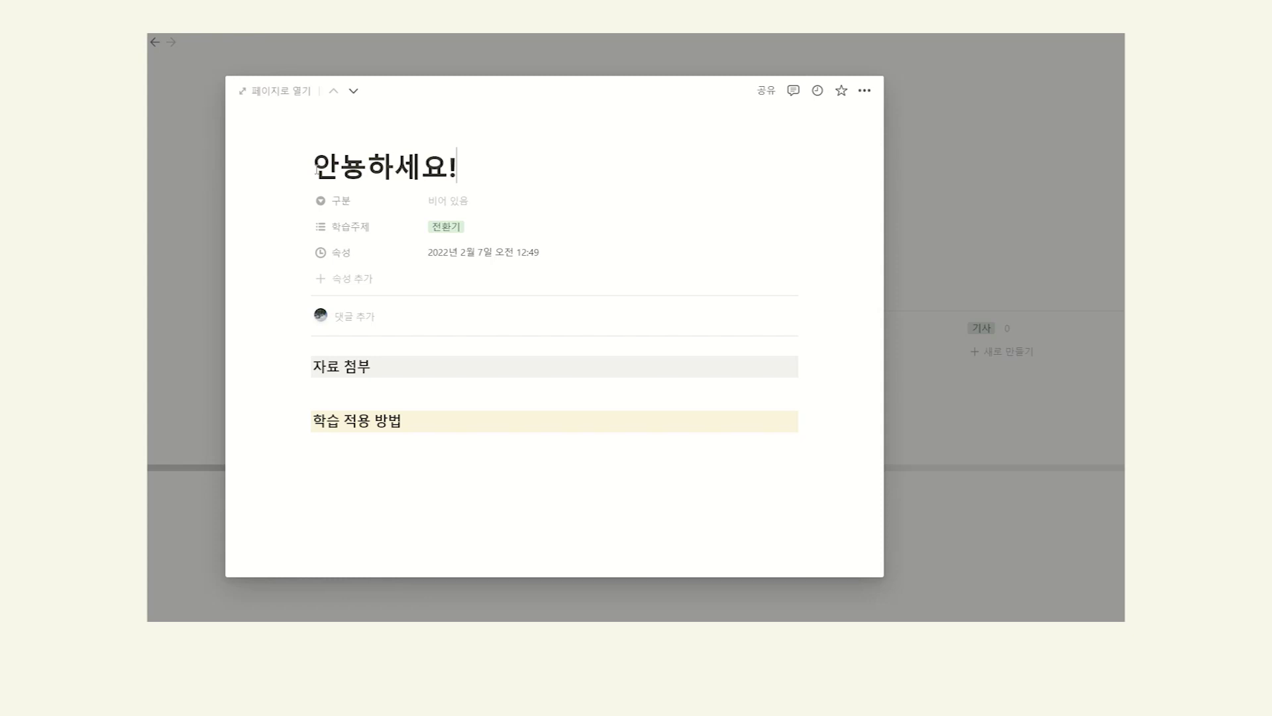
click(468, 477)
click(387, 397)
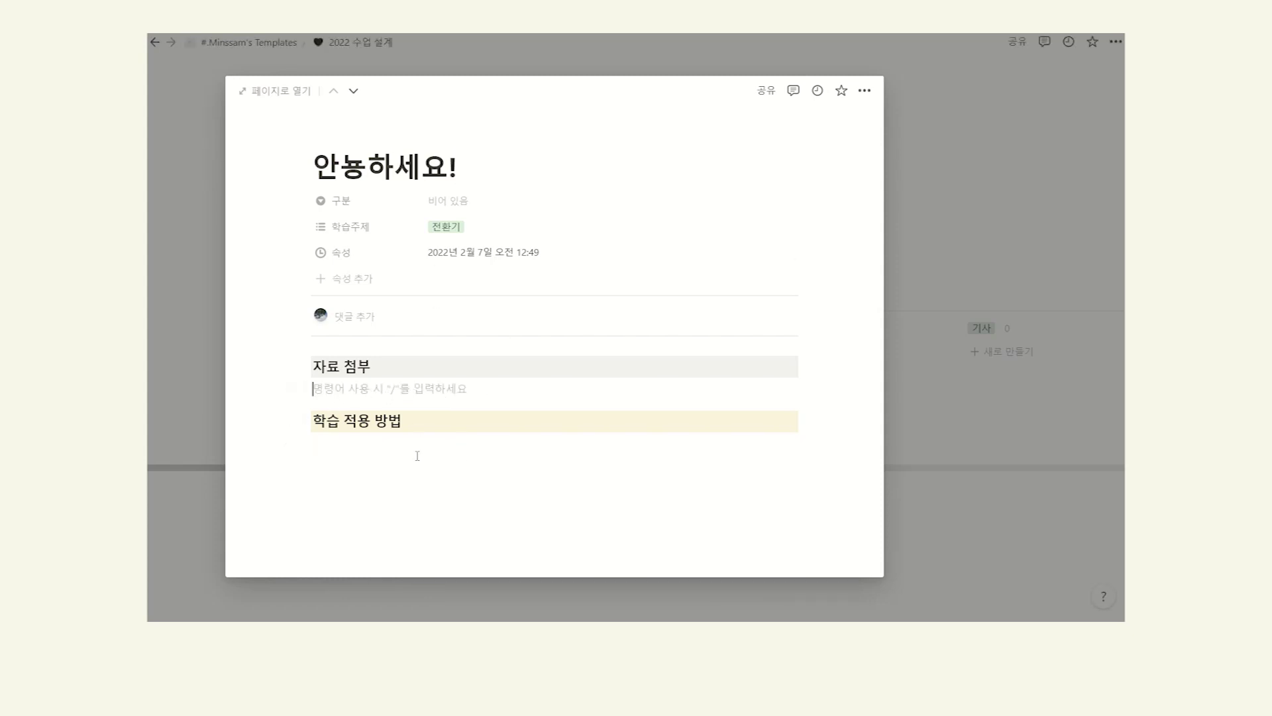
click(958, 190)
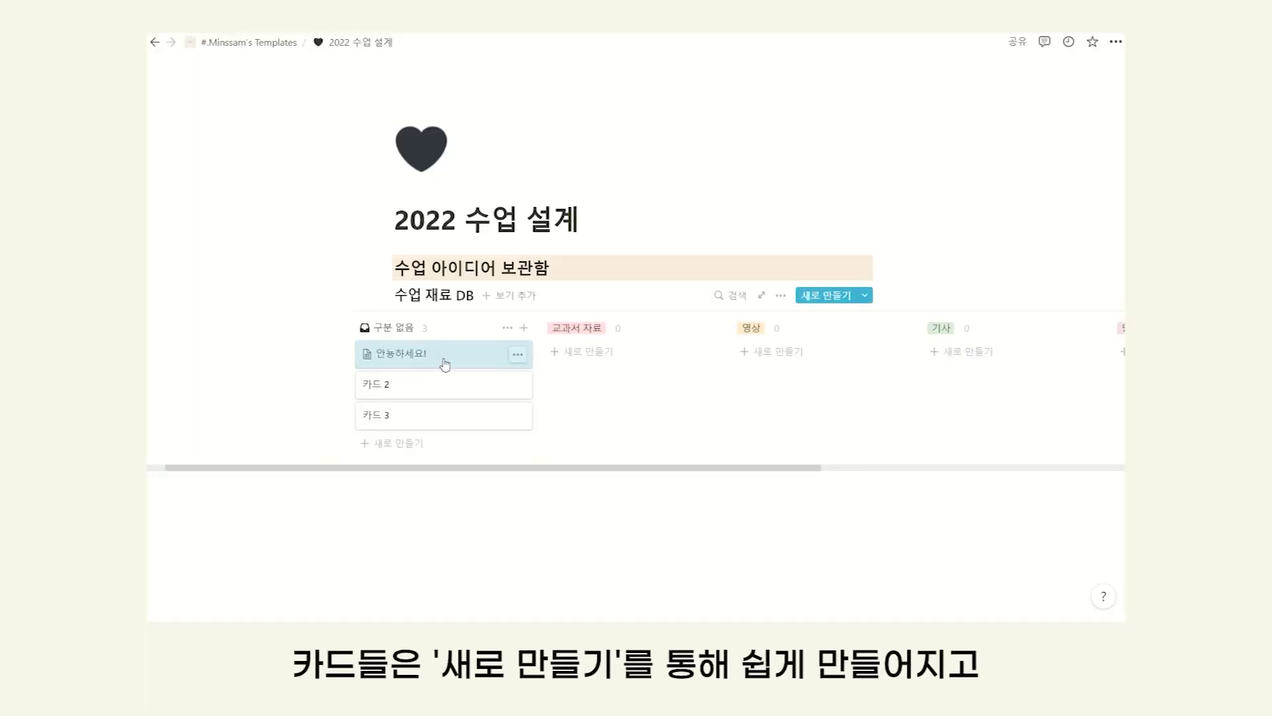
Add an untitled card to the 구분 없음 group and move the 안뇽하세요! card into the 영상 group
click(387, 444)
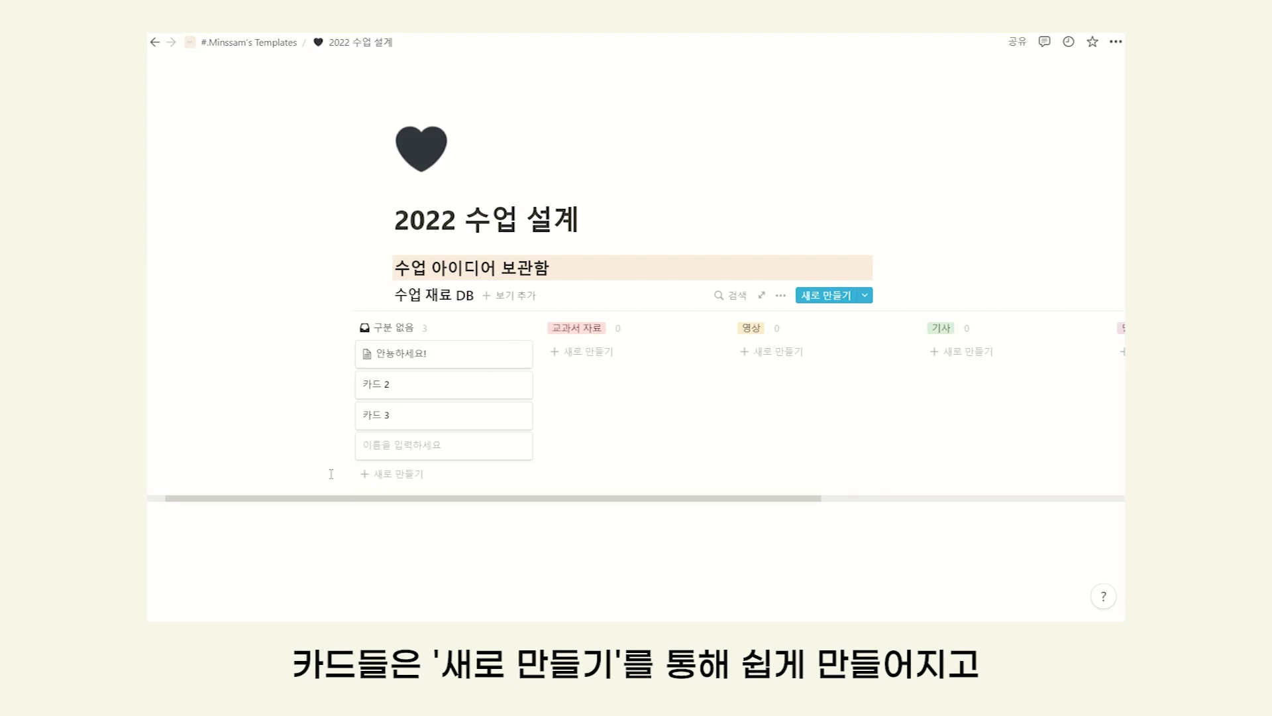
drag(506, 355, 775, 353)
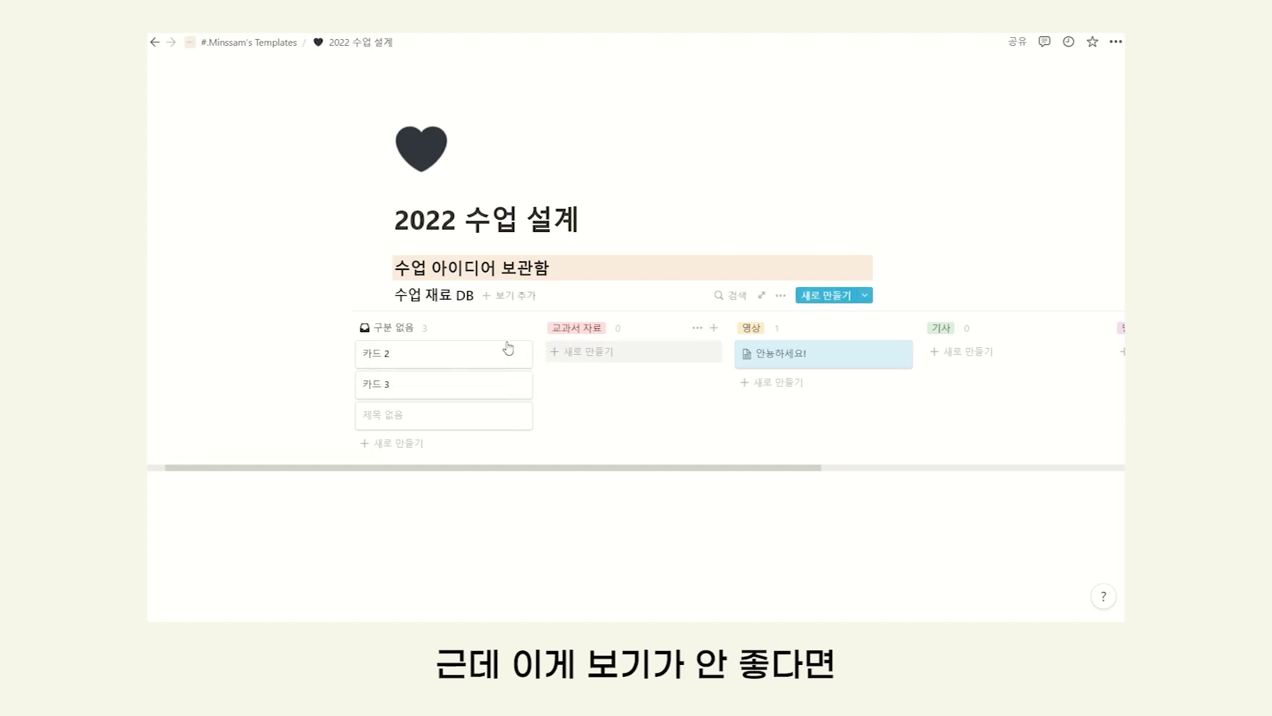
Delete 카드 2, 카드 3 and the untitled card from the 구분 없음 group
drag(518, 462, 894, 432)
drag(794, 438, 543, 445)
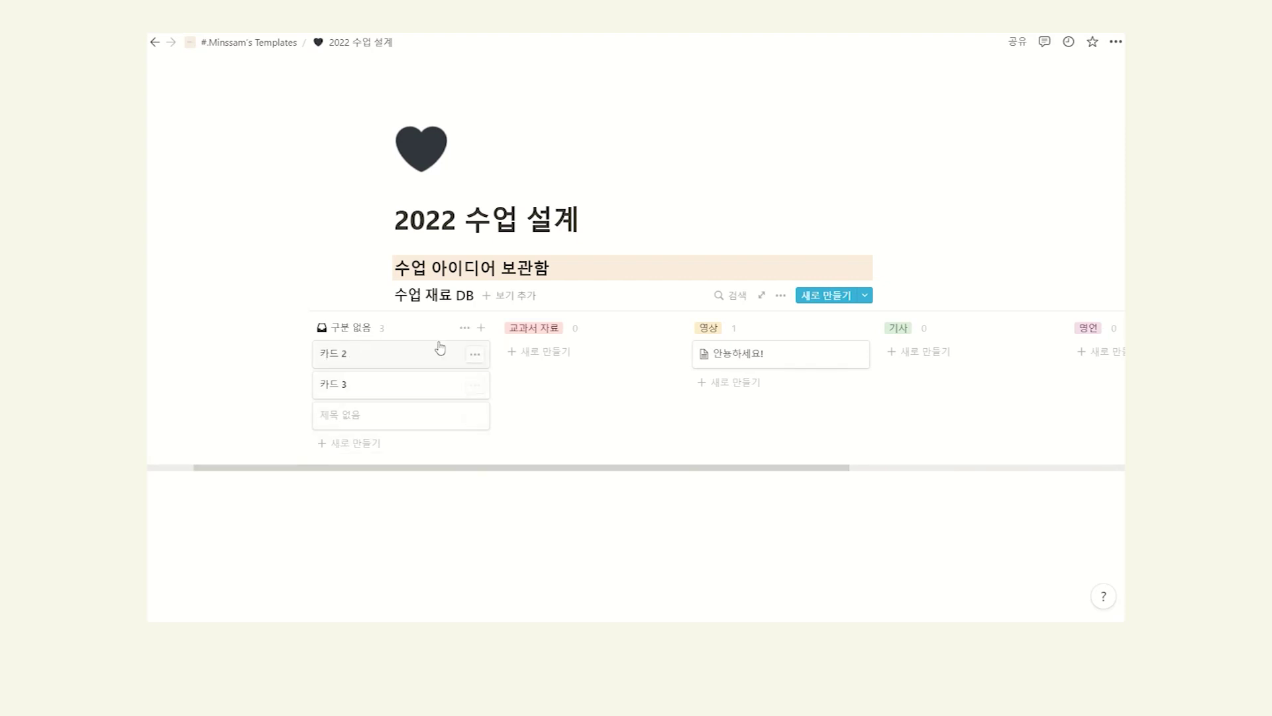
click(475, 354)
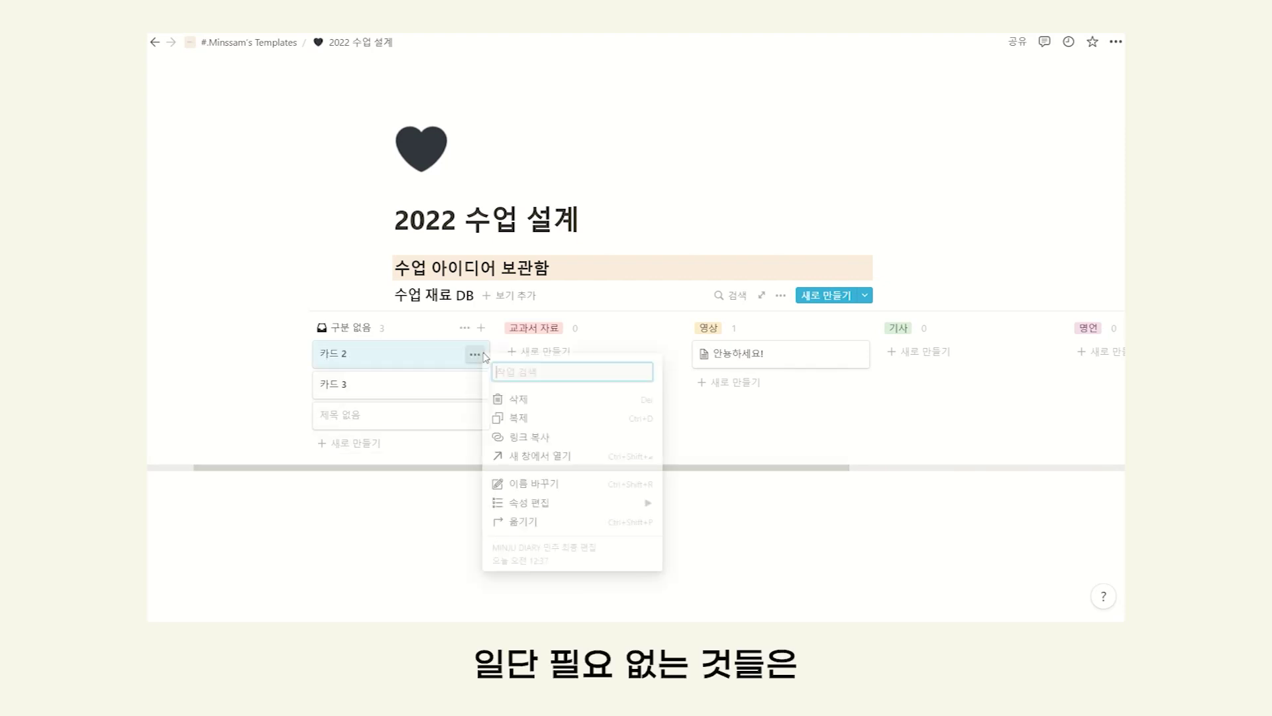
click(540, 401)
drag(279, 359, 404, 393)
key(Delete)
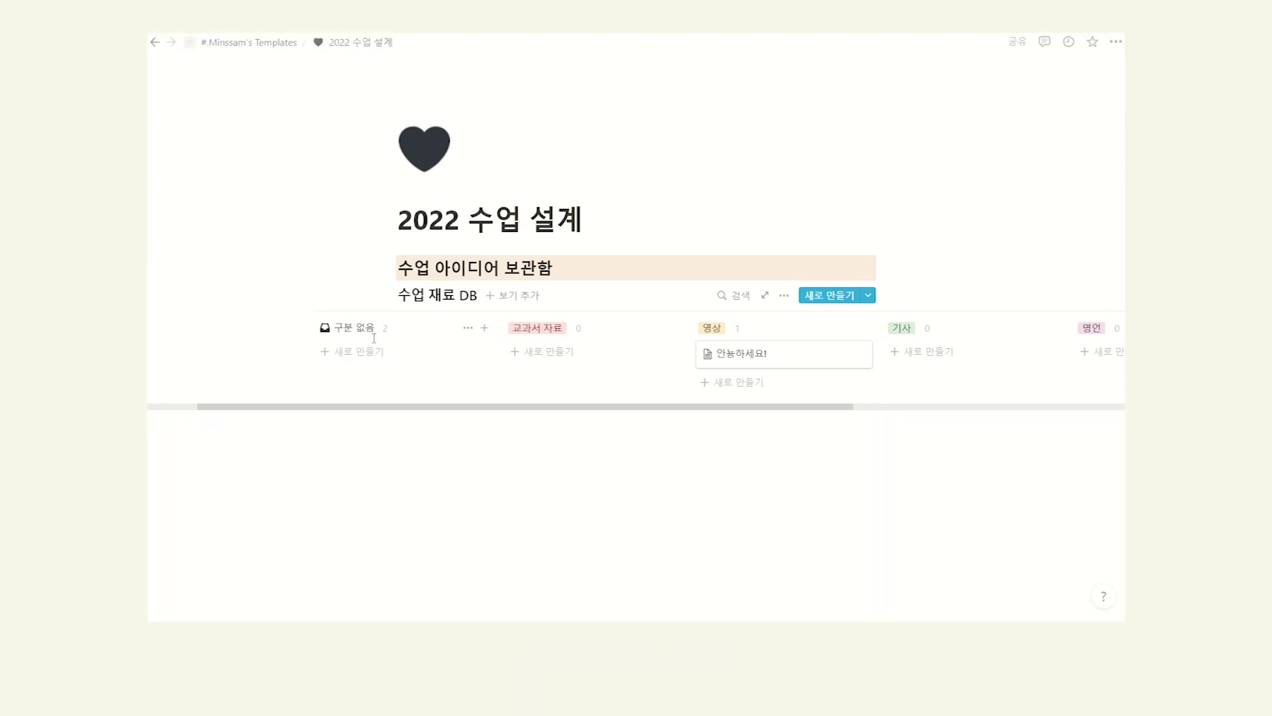
Hide the 구분 없음 group on the 수업 재료 DB board
mouse_move(353, 333)
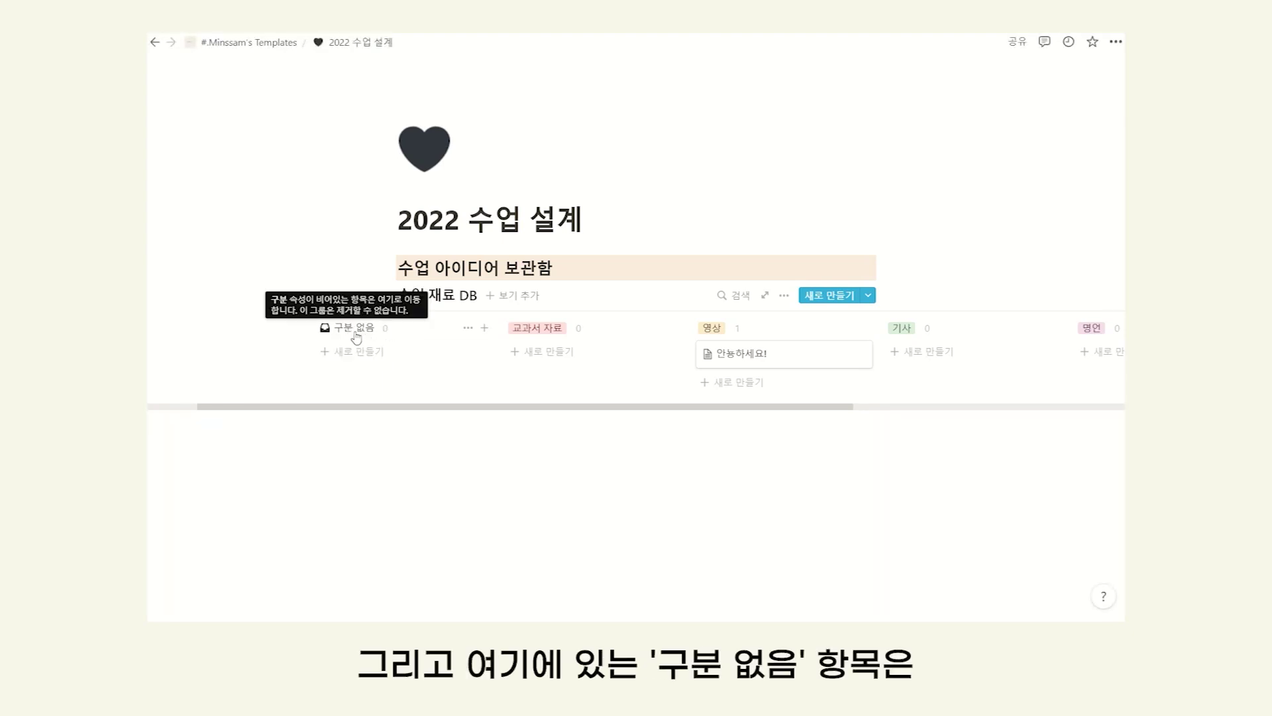
click(466, 331)
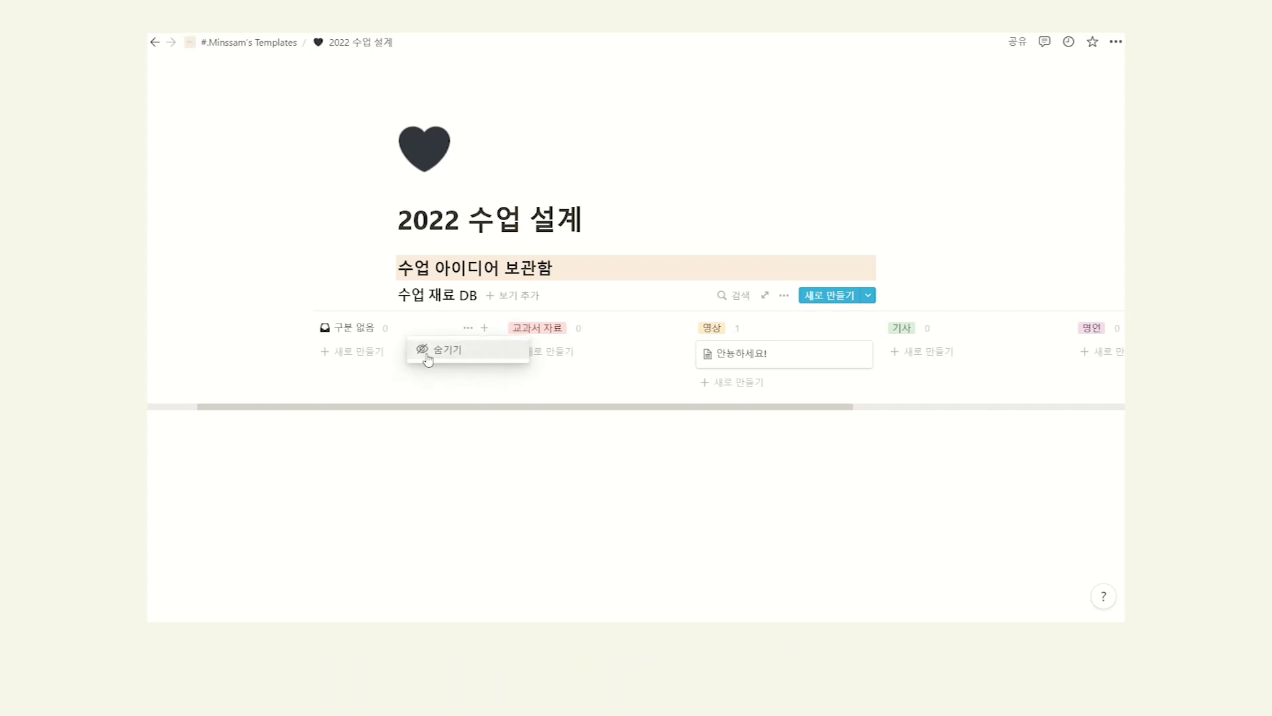
click(468, 329)
click(468, 329)
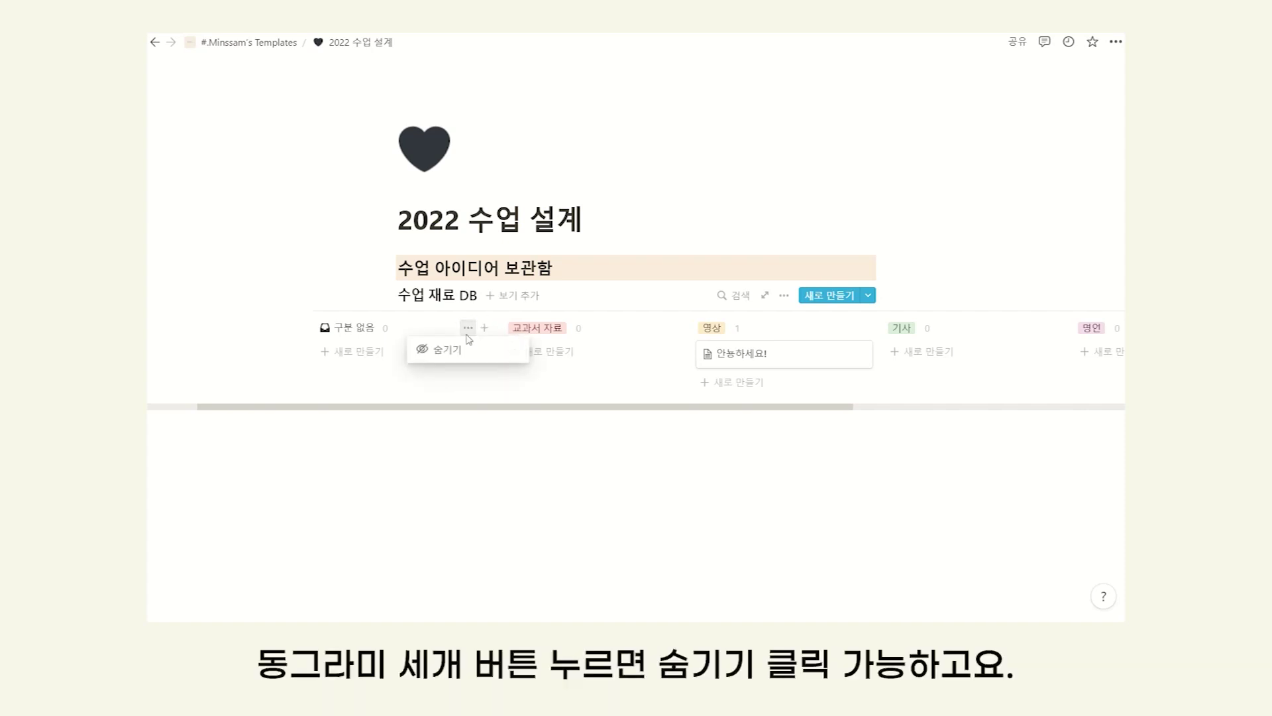
click(458, 358)
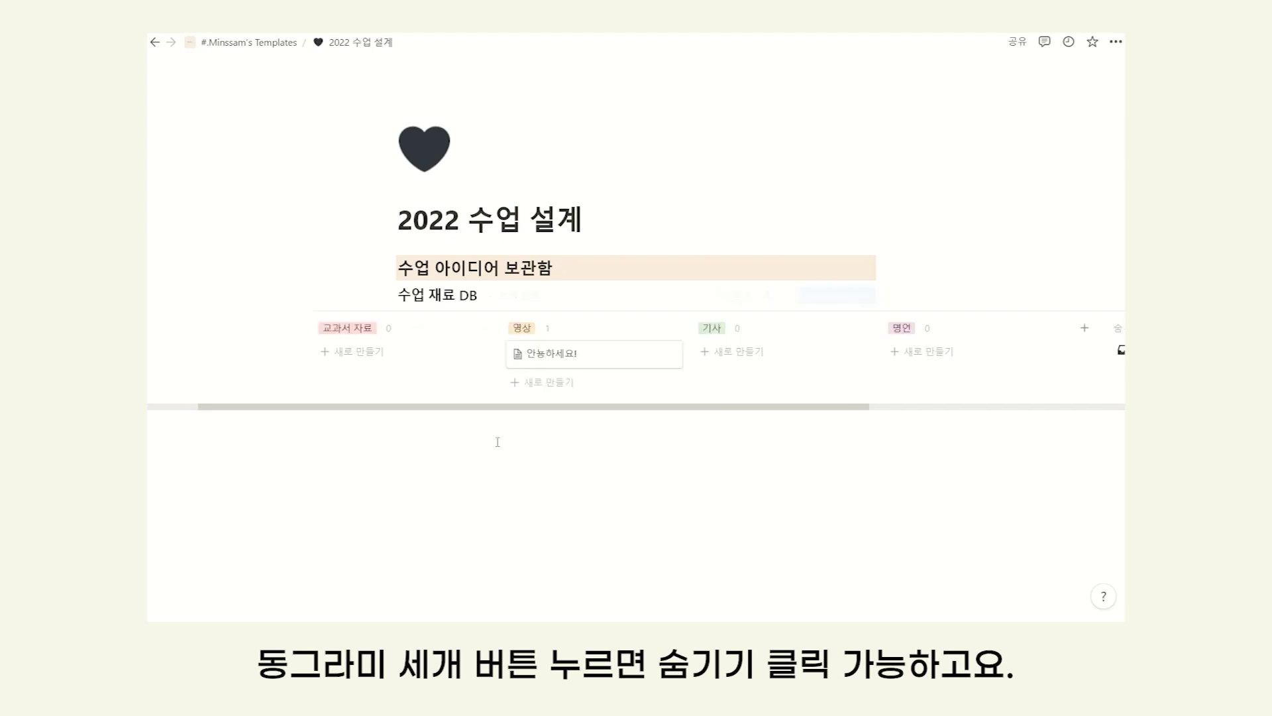
drag(534, 398, 393, 413)
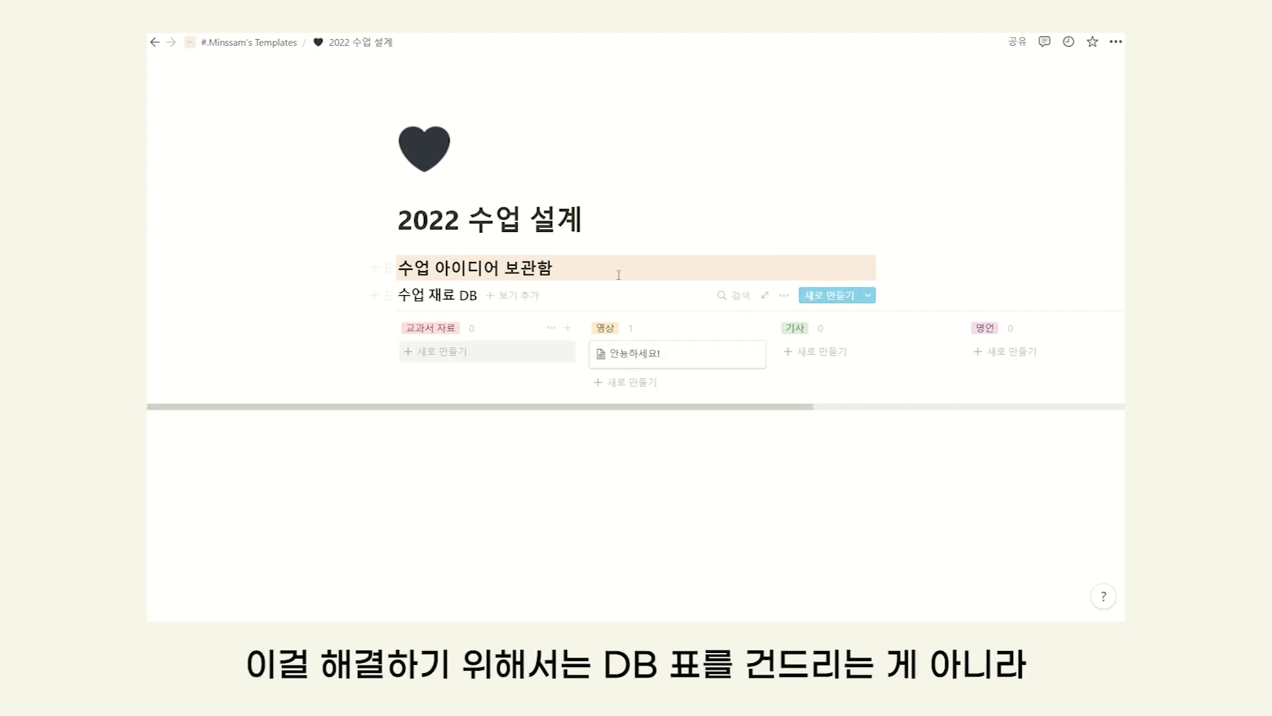
Turn on the full-width layout (전체 너비) for the 2022 수업 설계 page
click(1115, 47)
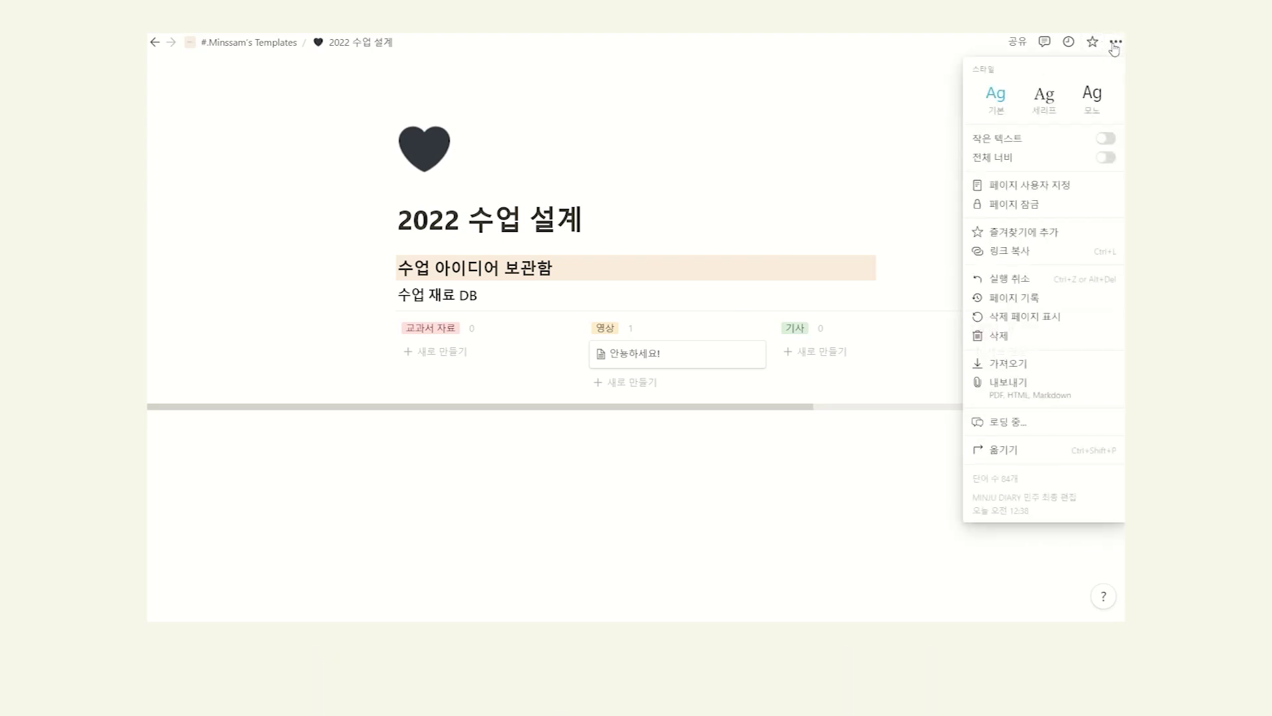
click(1107, 158)
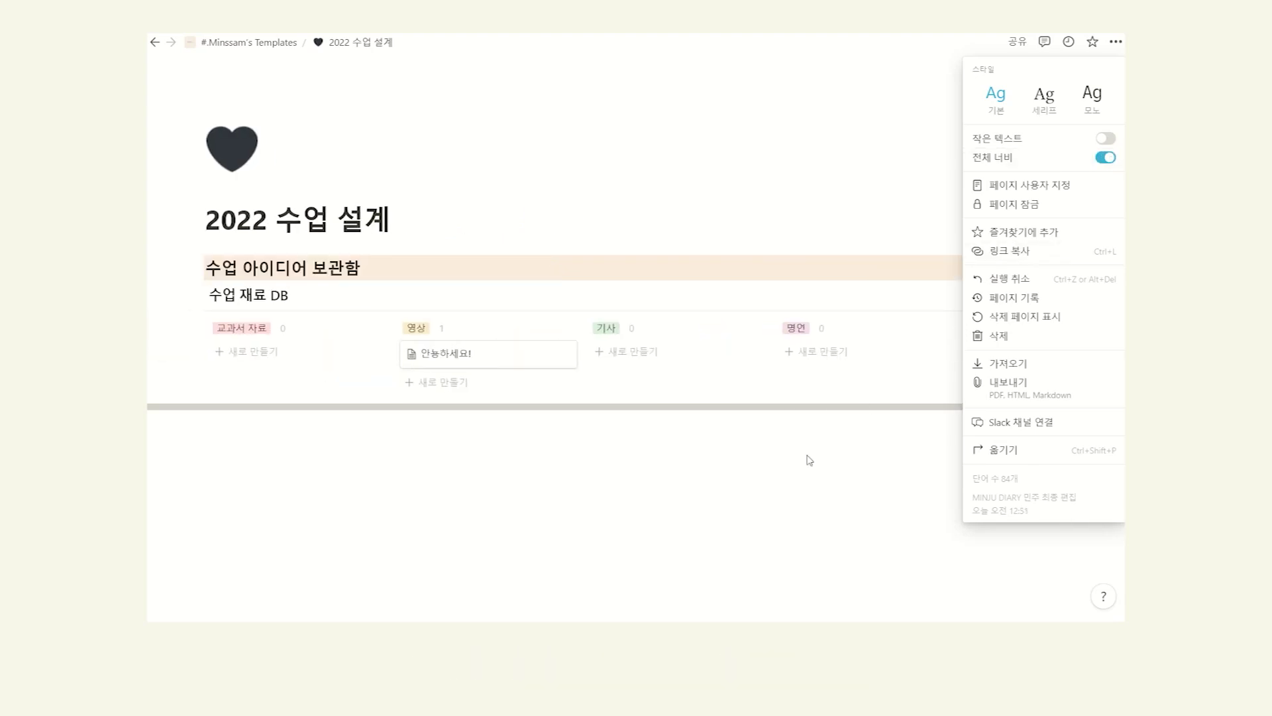
click(790, 411)
scroll(862, 414, right, 3)
scroll(728, 415, left, 3)
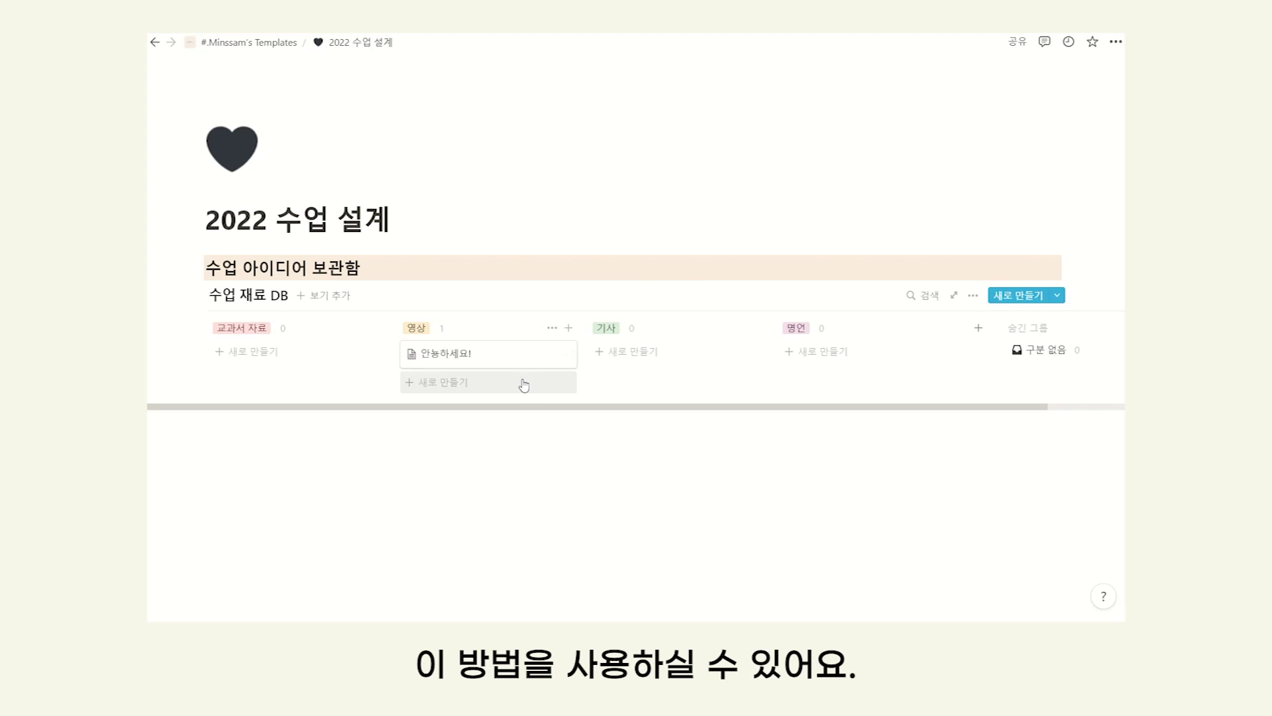
Open the 수업 재료 파이팅 template for editing and rename it 수업 재료 추가
click(1058, 296)
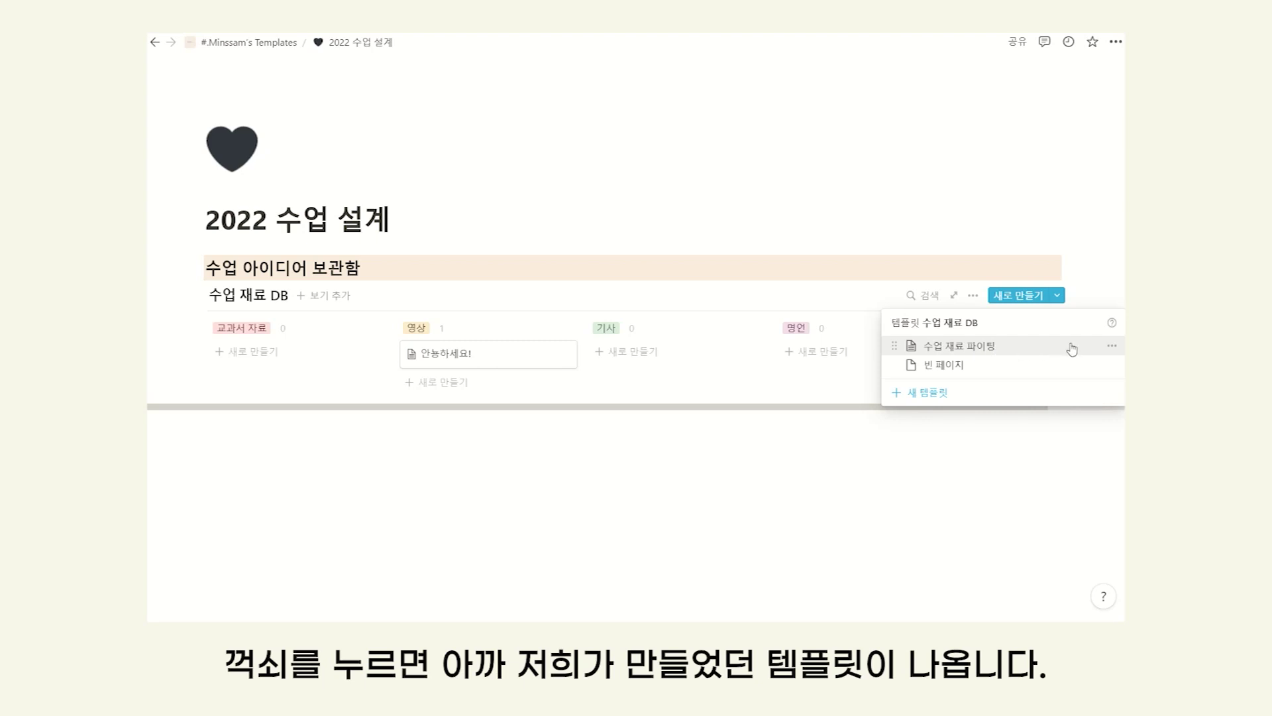
click(1108, 350)
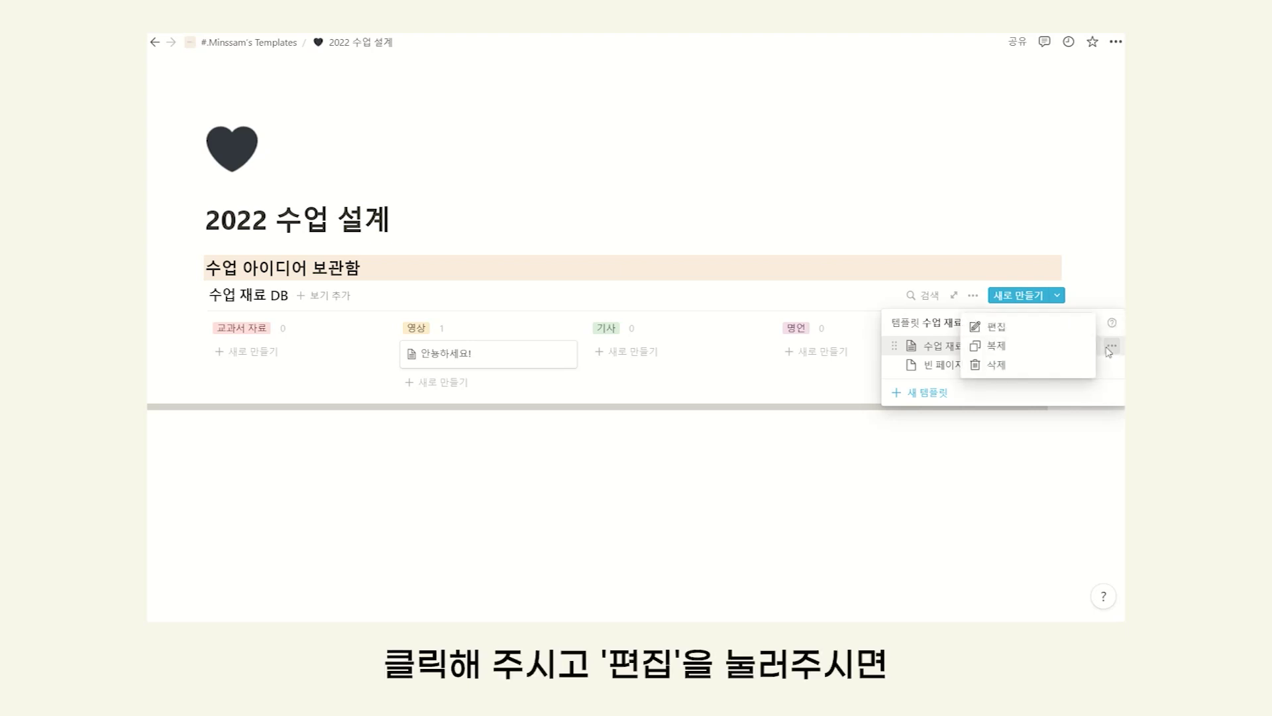
click(1026, 334)
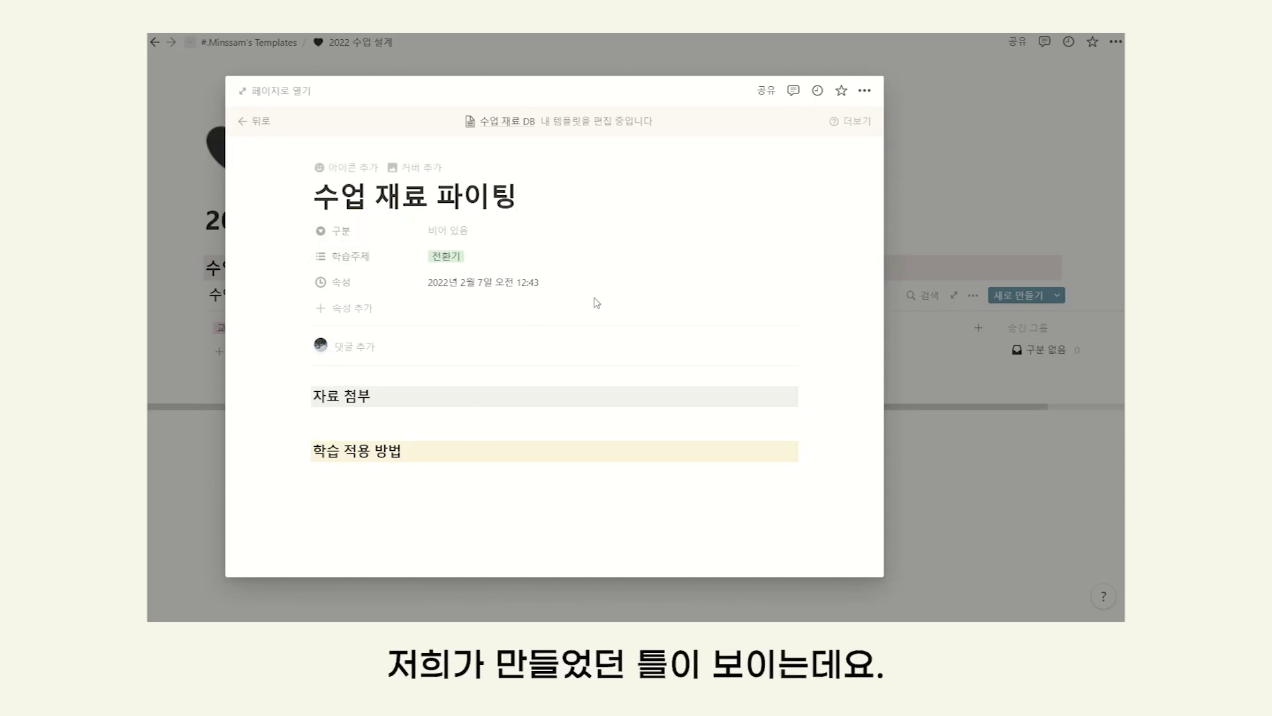
drag(527, 199, 431, 199)
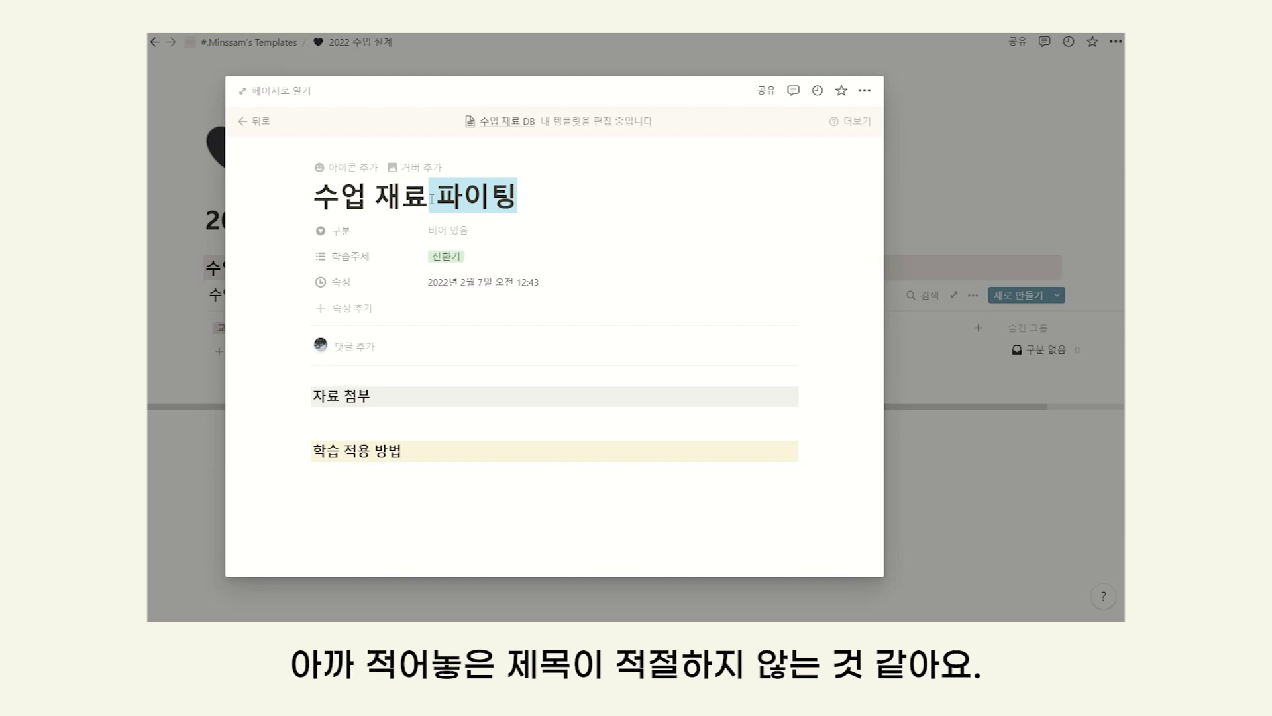
key(BackSpace)
text(추가)
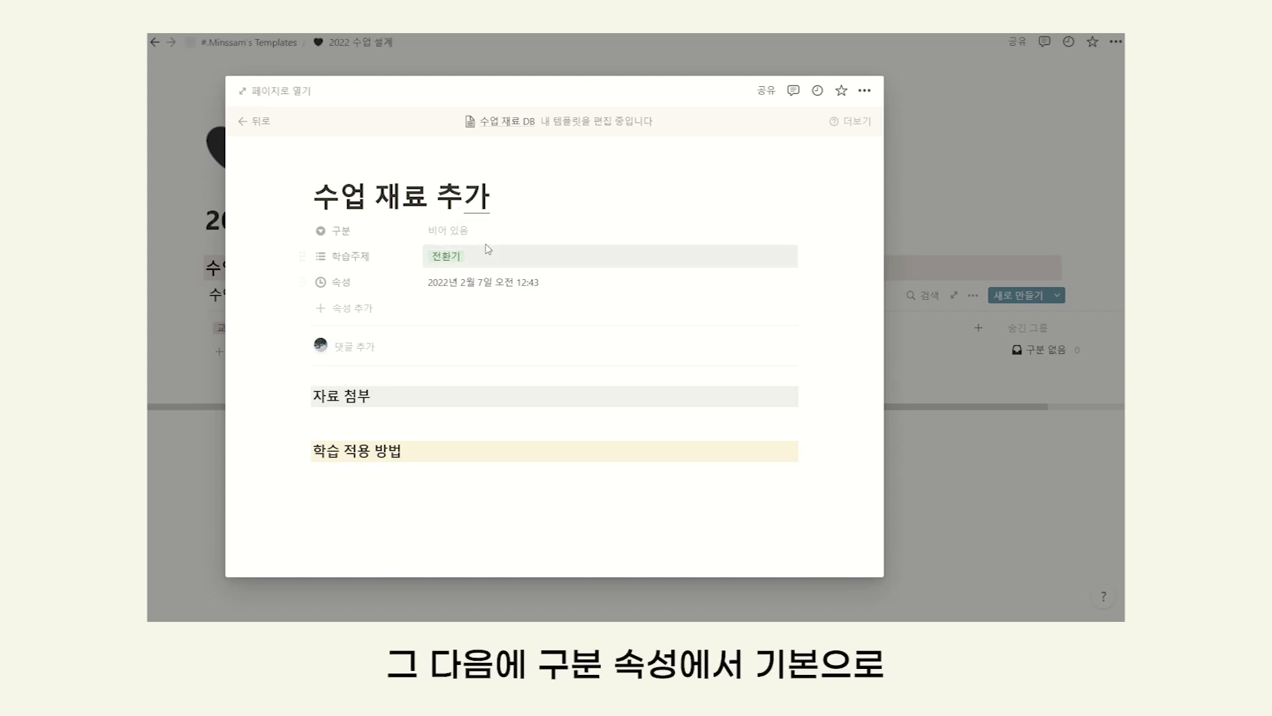
Set the template's 구분 property to 영상 and return to the board
click(468, 233)
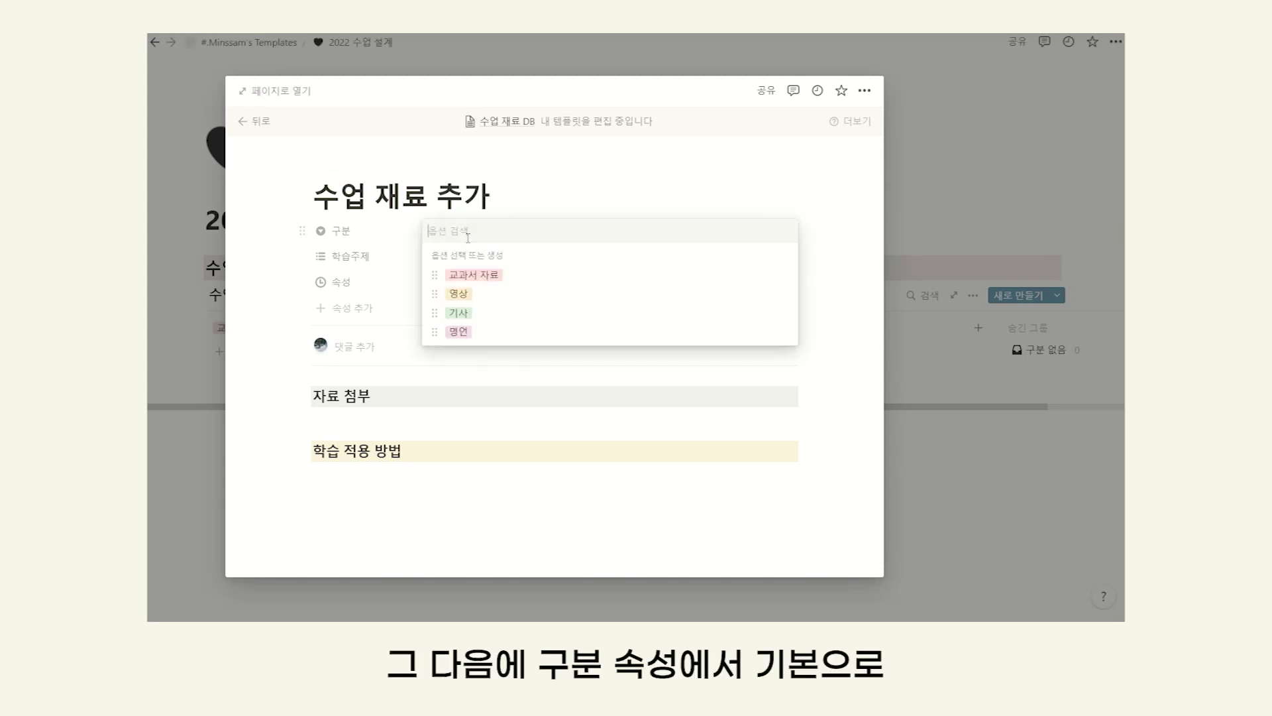
click(471, 297)
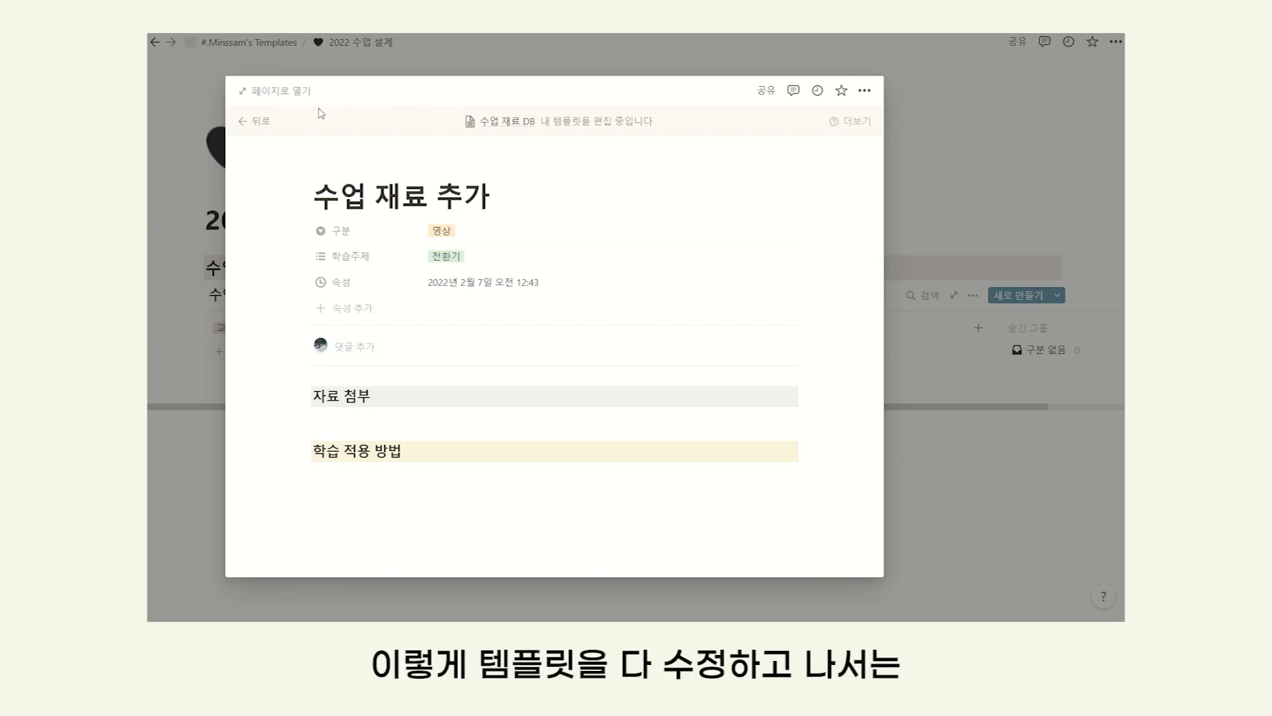
click(244, 128)
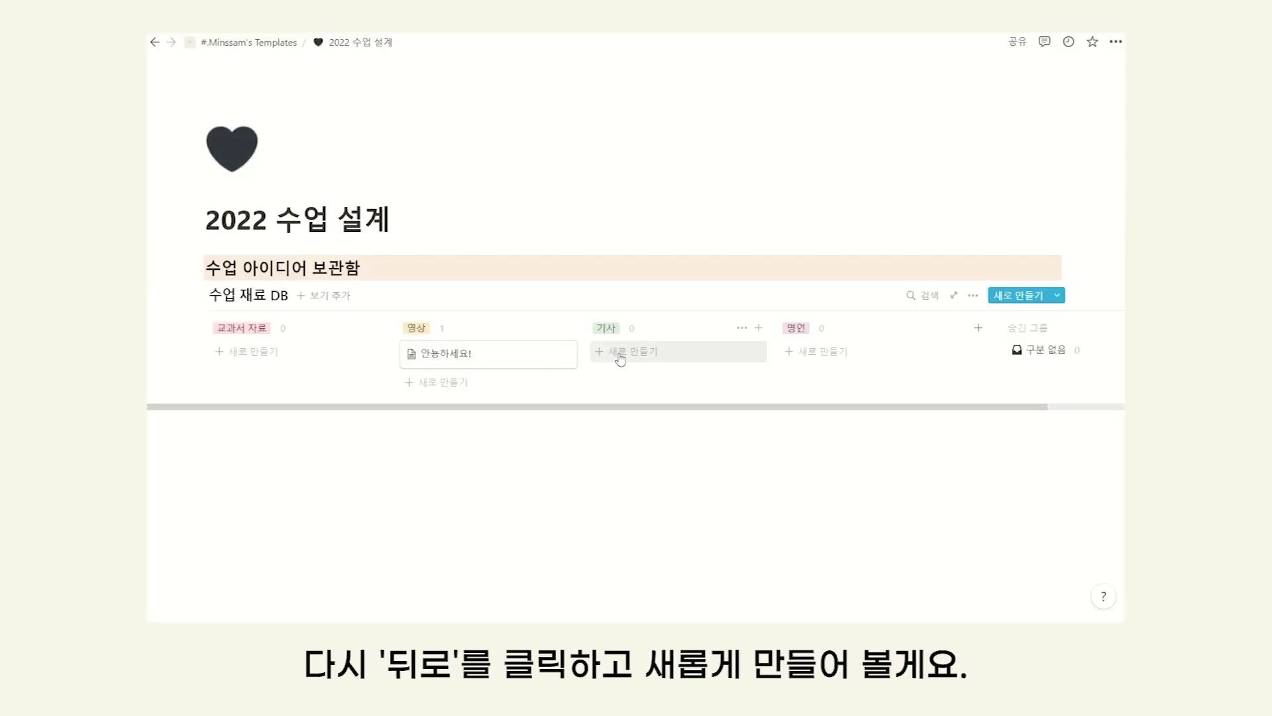
Add a card named 체인지스터디 to the 영상 group, apply the 수업 재료 추가 template to it, and return to the board
click(421, 382)
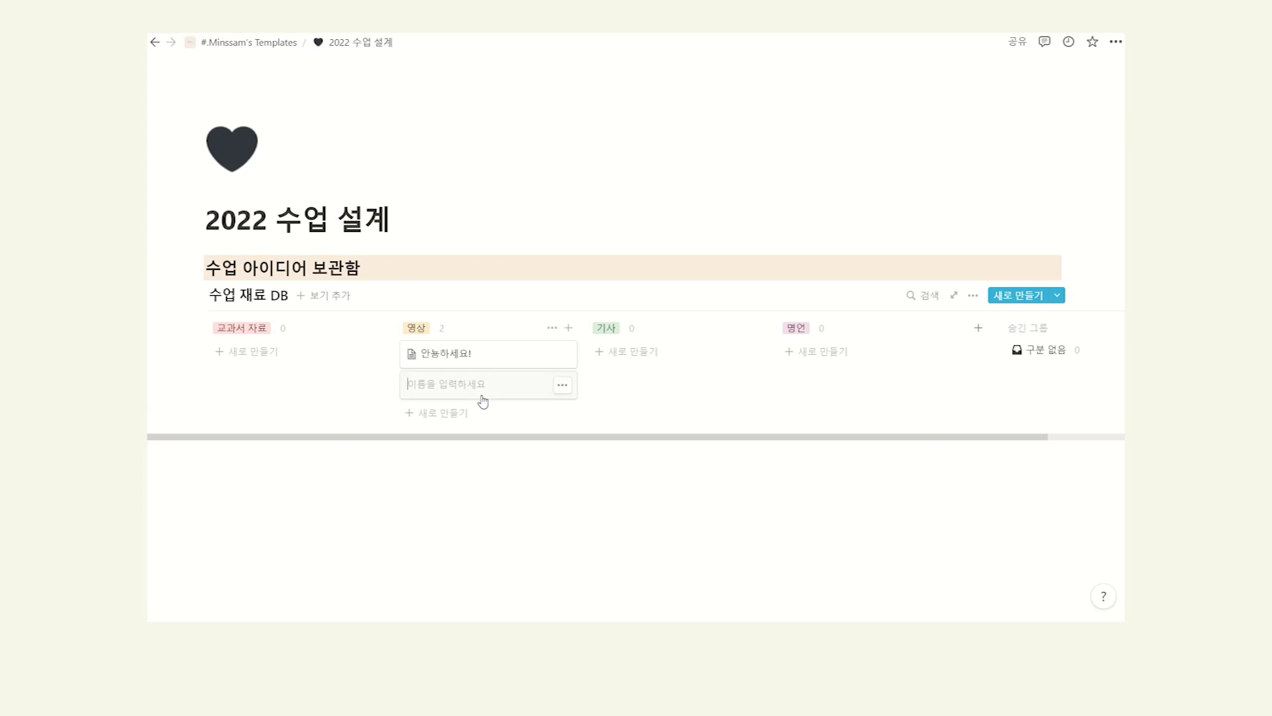
text(체인지스터디)
key(Escape)
click(443, 390)
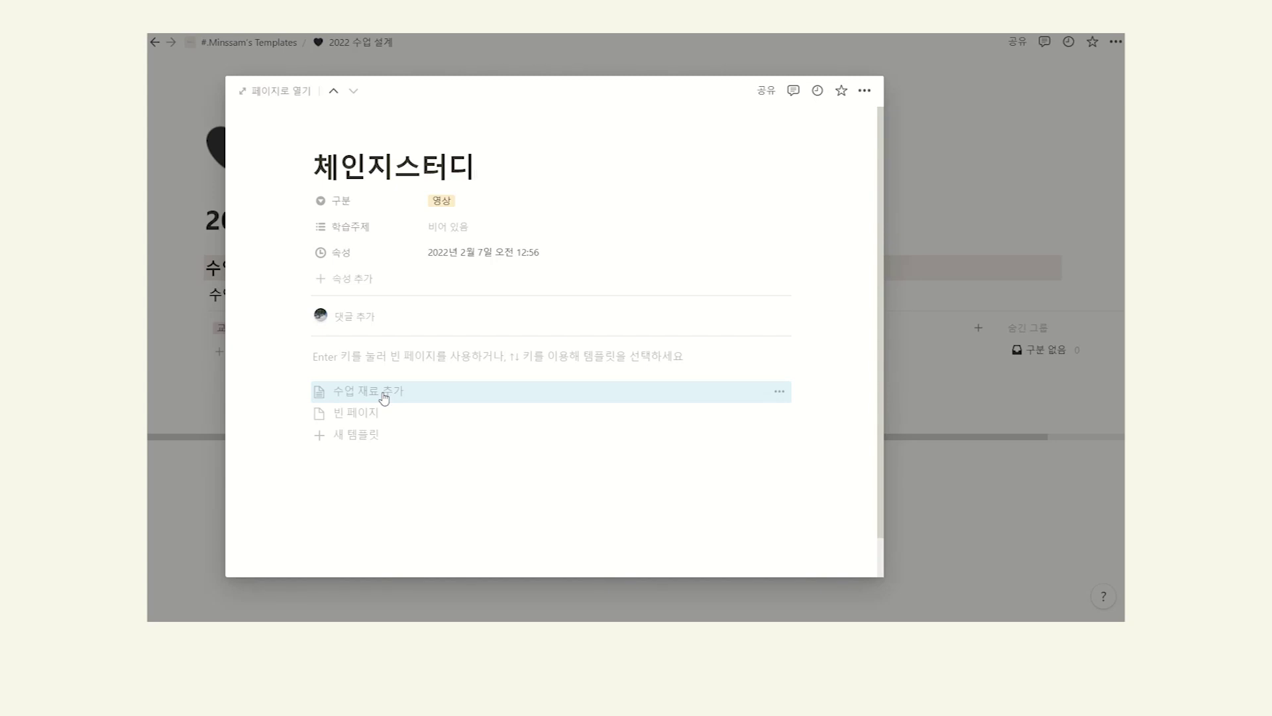
click(384, 396)
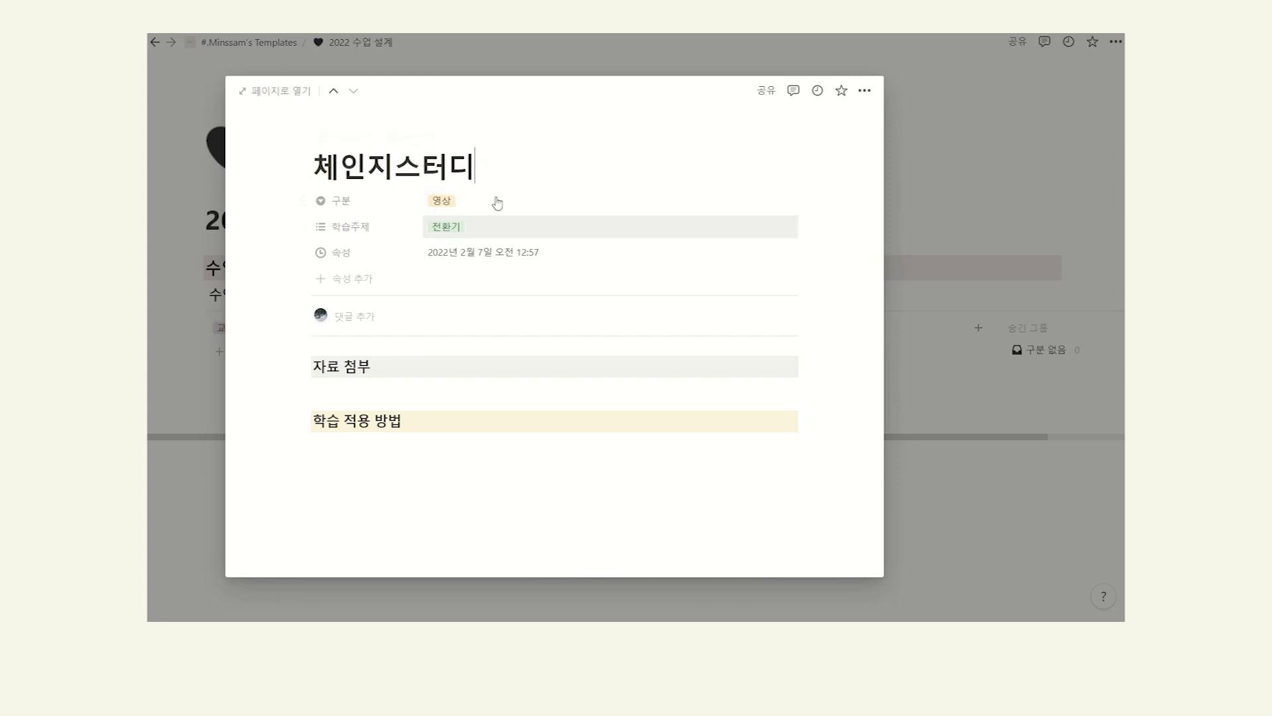
key(Escape)
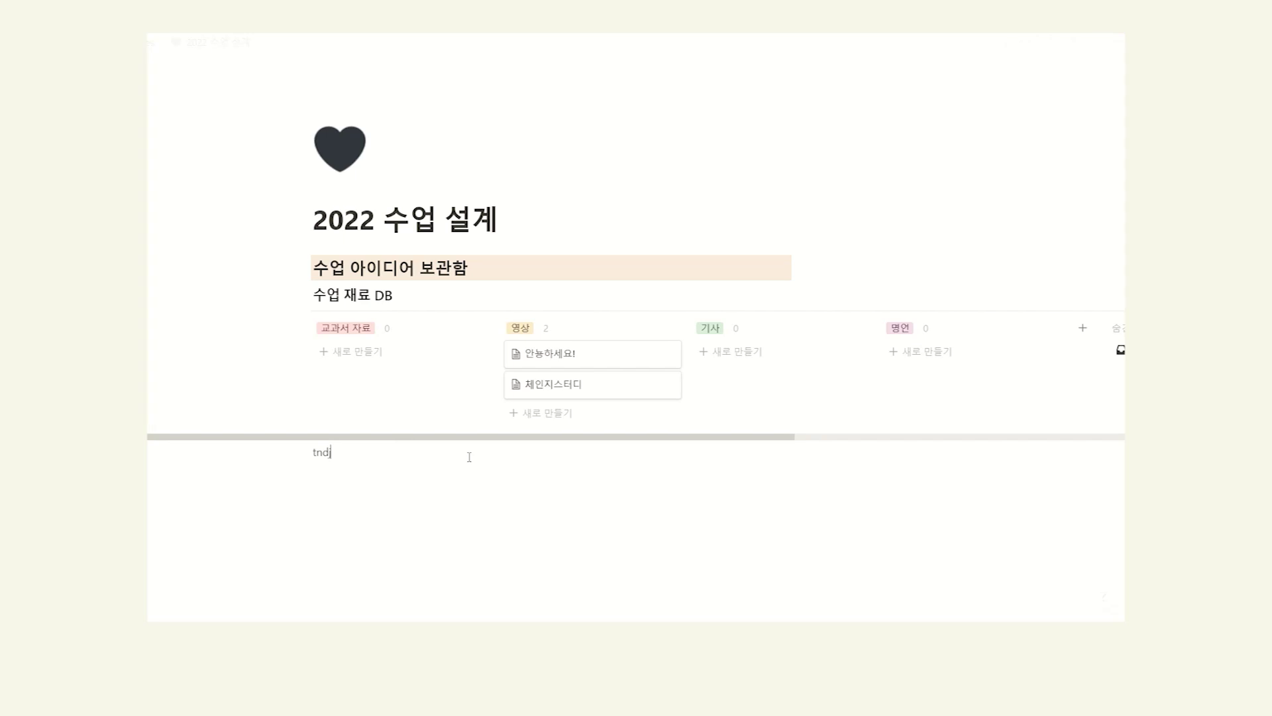
Write the line 수업 설계안 below the board and start a new line under it
text(쉬업 설계앤ㅎ)
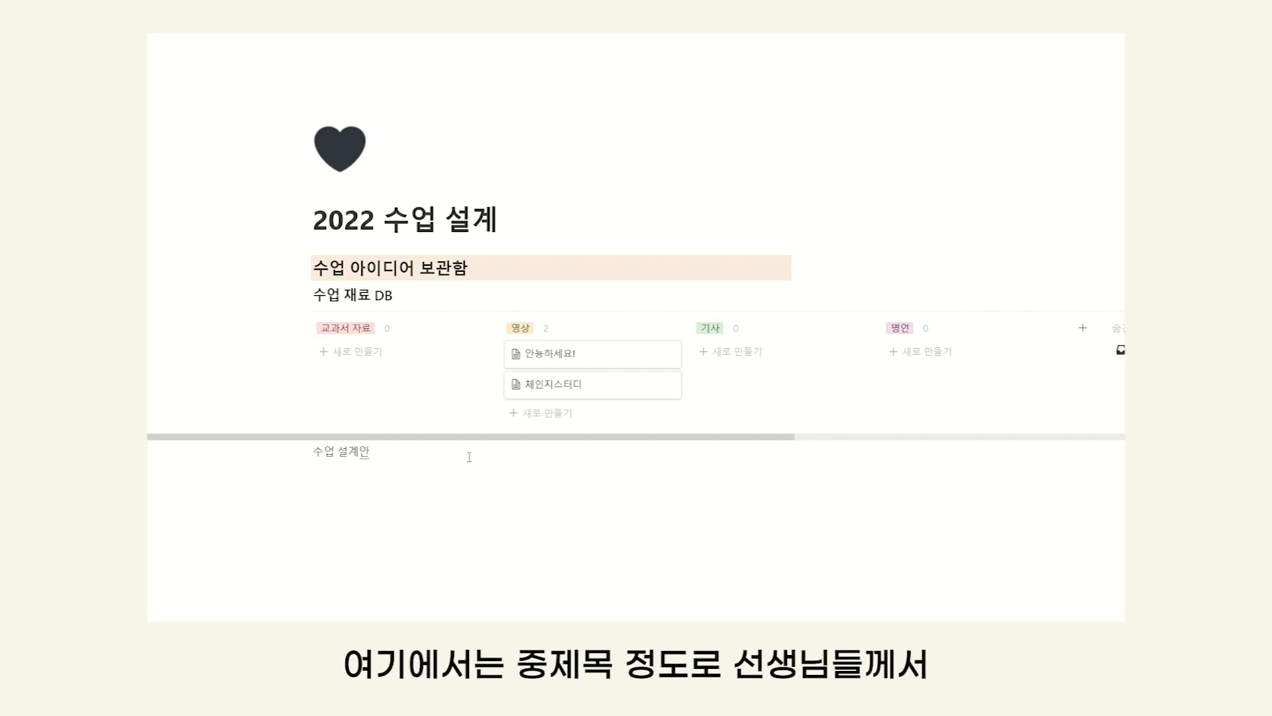
key(Return)
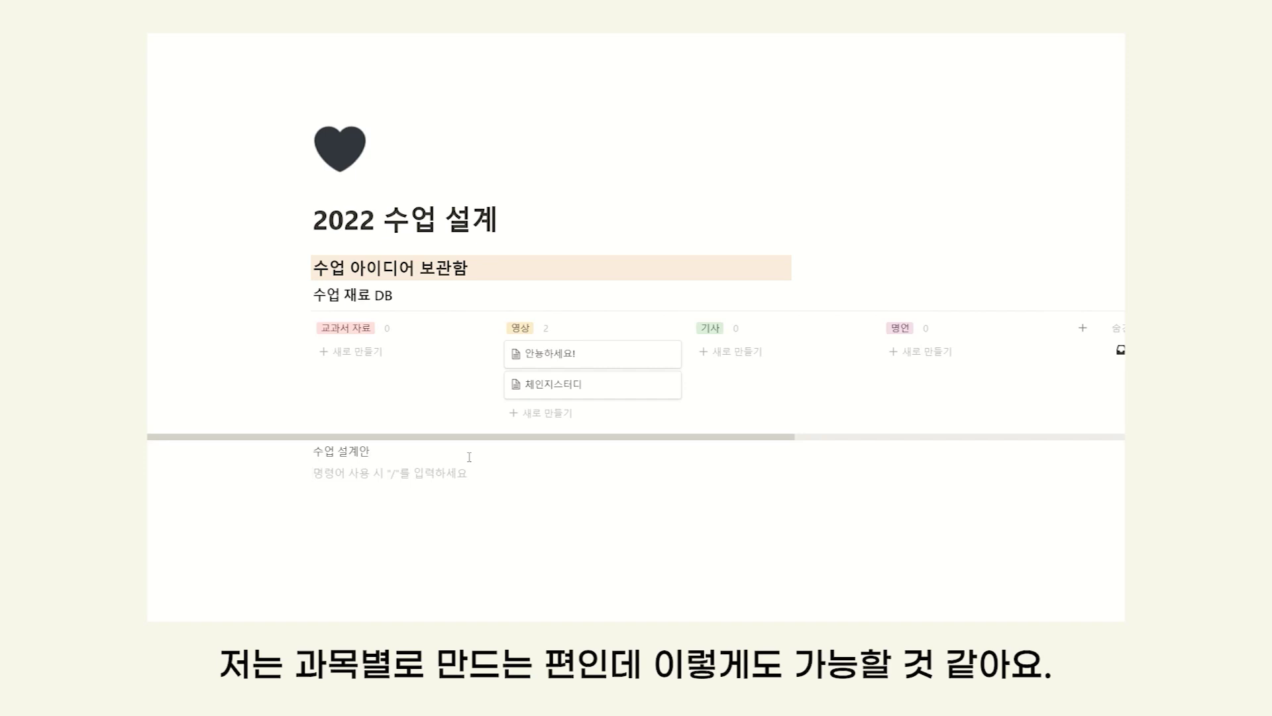
List 1학년, 2학년 and 3학년 on separate lines below 수업 설계안, and delete these lines again
text(1학년)
key(Return)
text(2해학년)
key(Return)
text(3학년)
key(BackSpace)
key(BackSpace)
key(BackSpace)
key(BackSpace)
key(BackSpace)
key(BackSpace)
key(BackSpace)
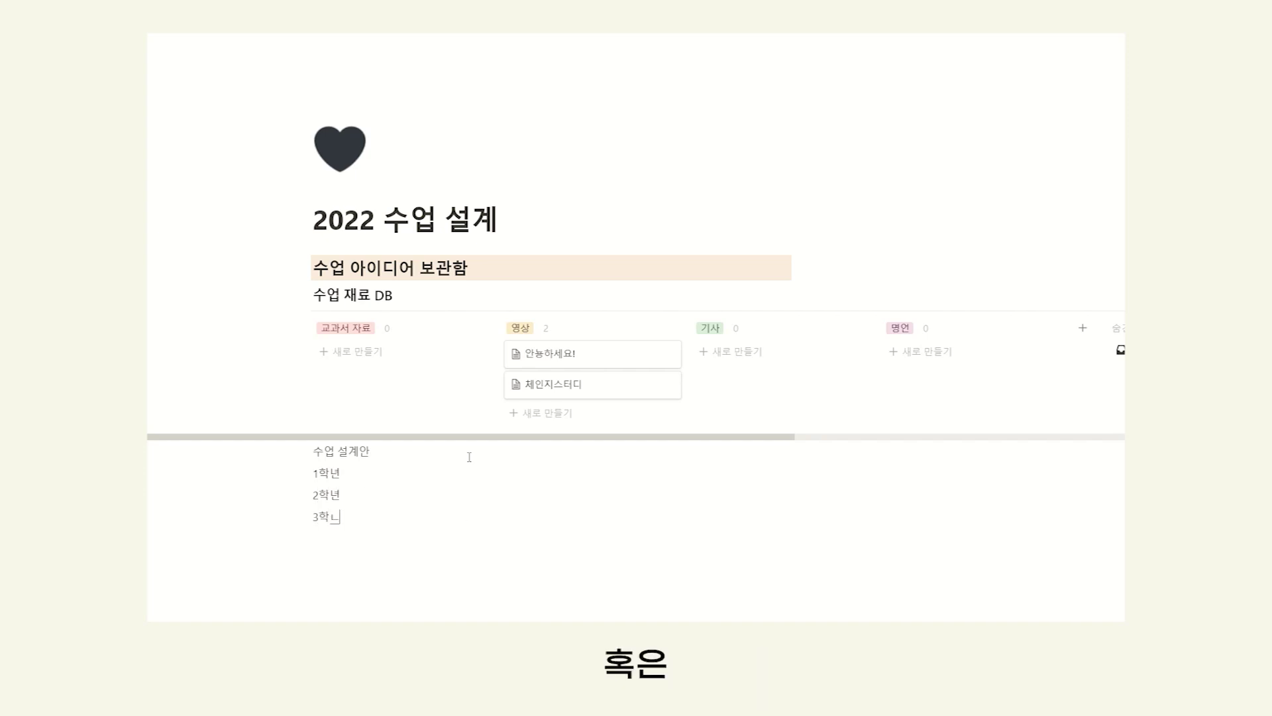
key(BackSpace)
key(BackSpace)
key(BackSpace)
key(BackSpace)
key(BackSpace)
key(BackSpace)
key(BackSpace)
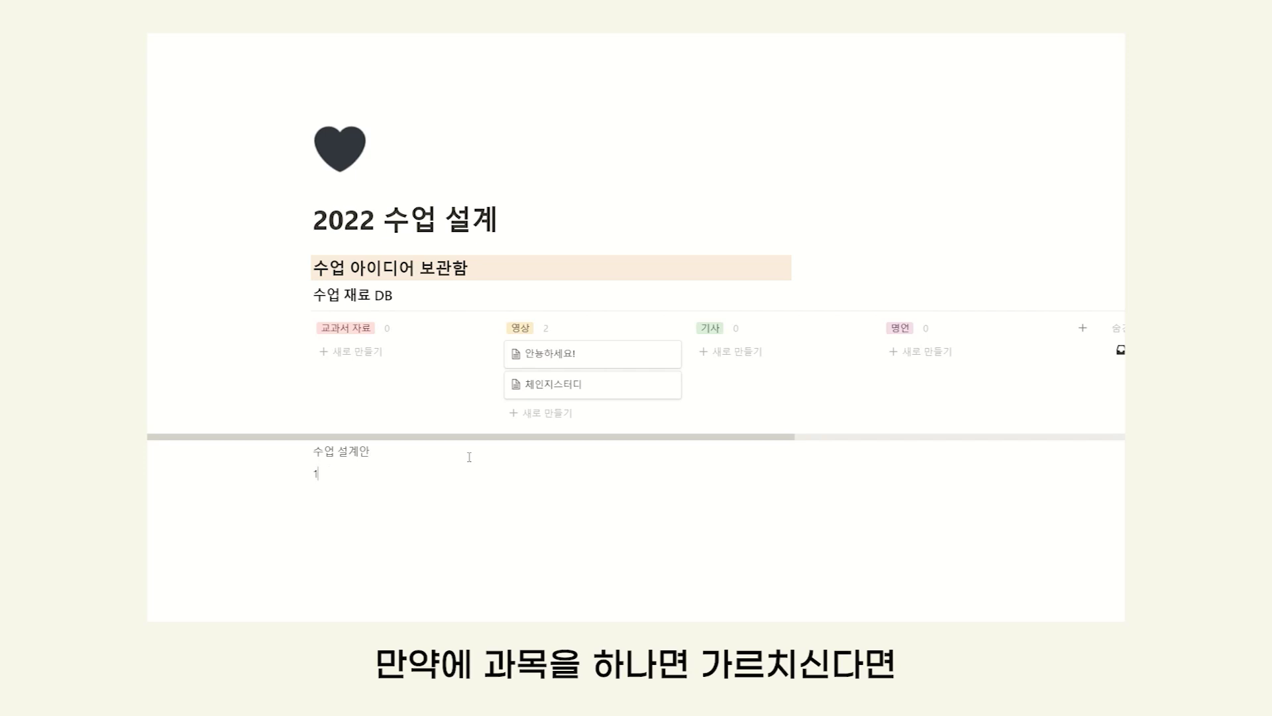
List Week 1 and Week 2 on separate lines below 수업 설계안
text(Week 1)
key(Return)
text(W)
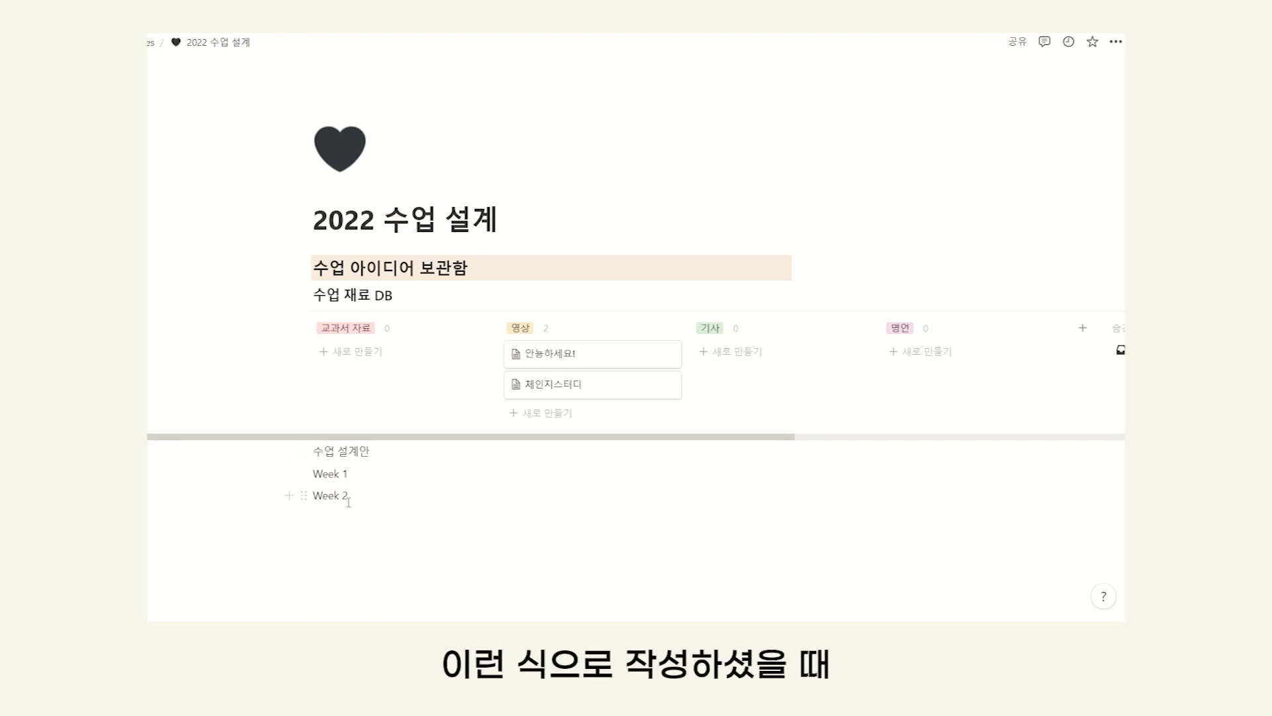
Convert the 수업 설계안 line to the heading style 제목2
click(304, 452)
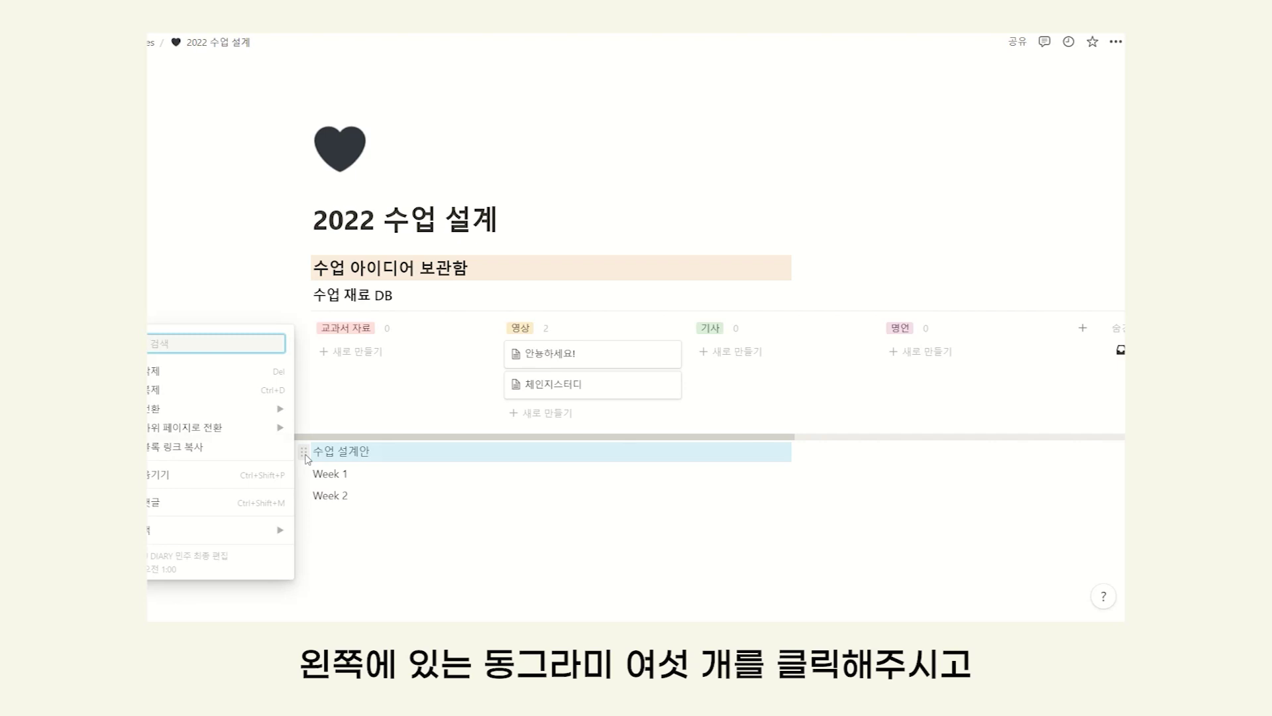
click(278, 409)
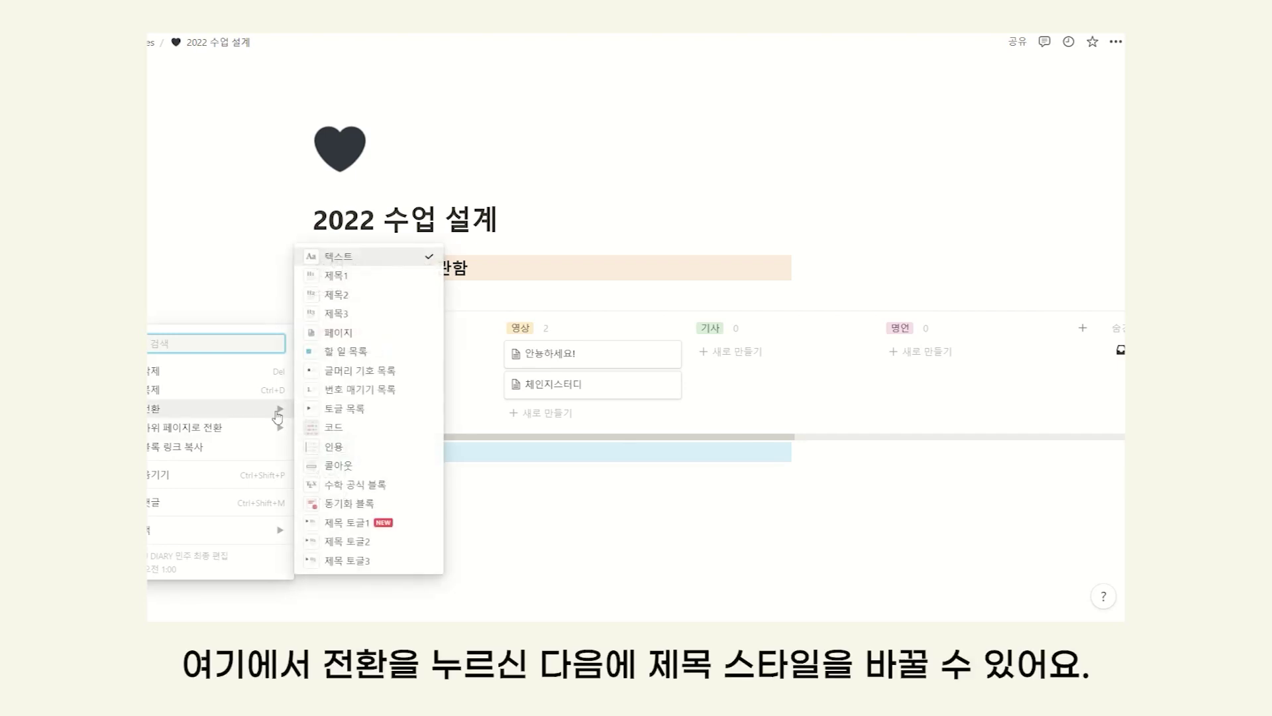
click(376, 295)
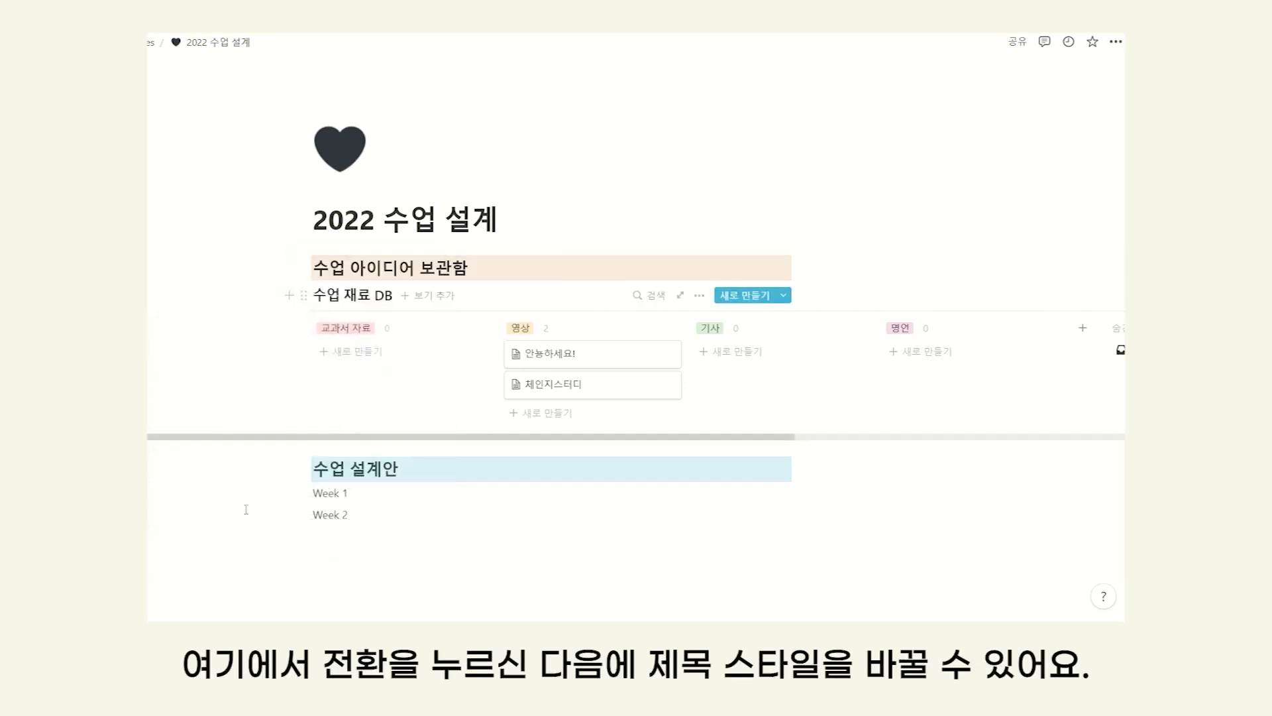
Give the 수업 설계안 heading a green background (초록색 배경)
click(302, 468)
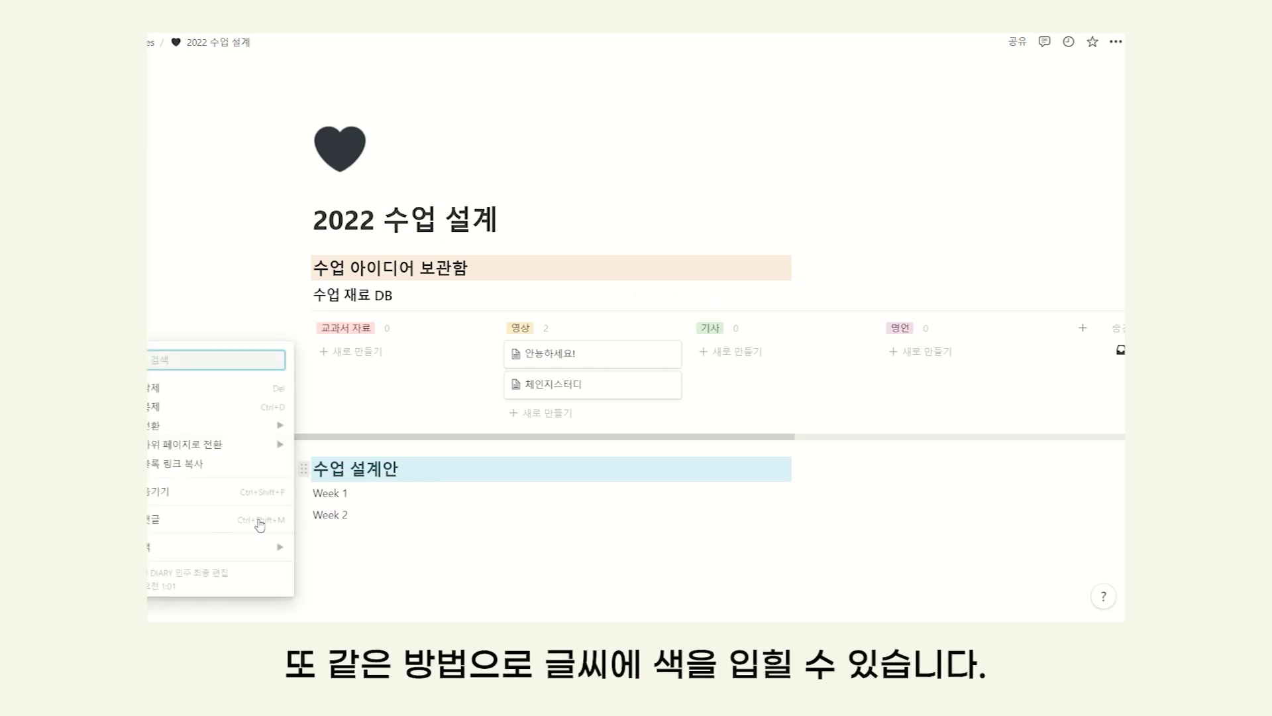
click(258, 547)
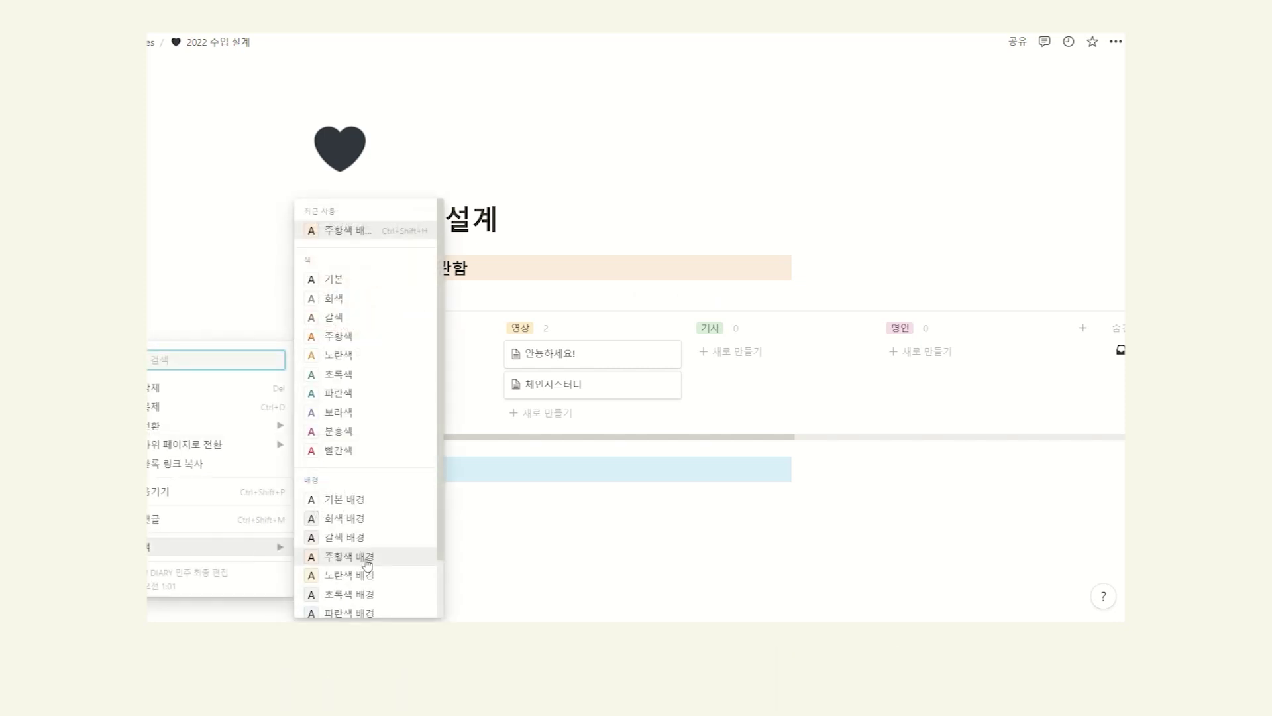
click(366, 594)
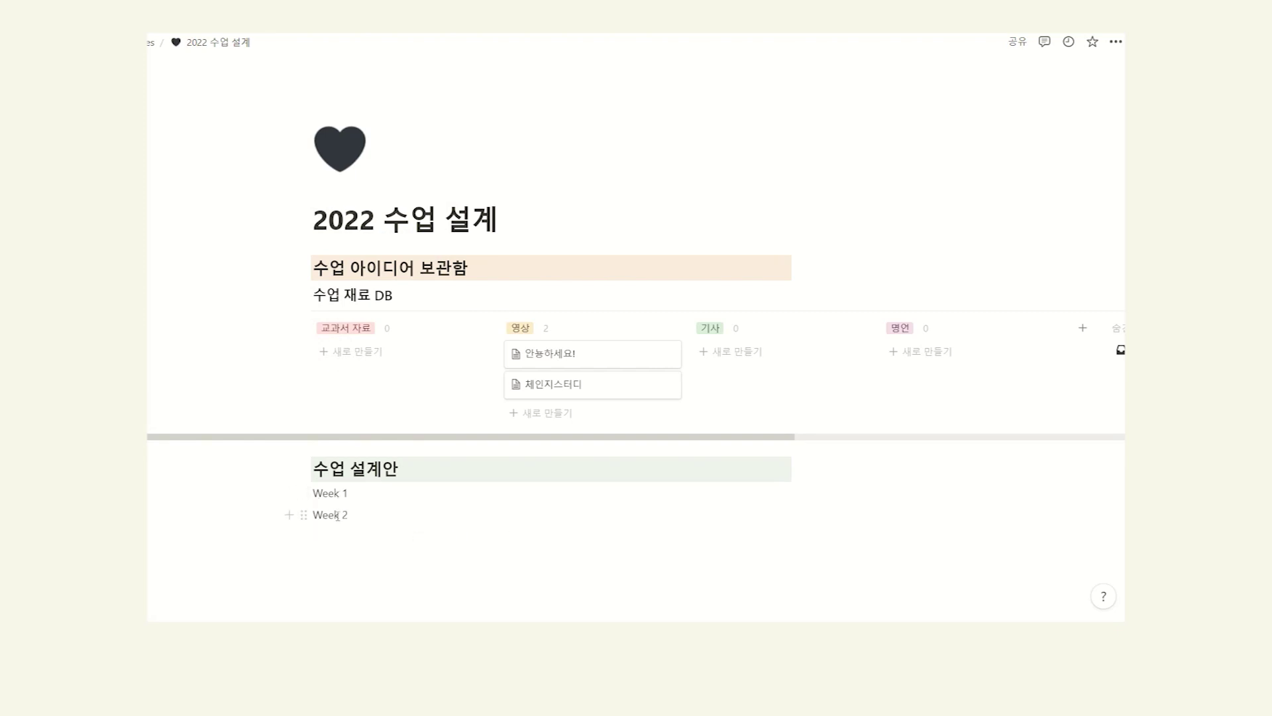
Convert the Week 1 and Week 2 lines together to the heading style 제목3
drag(405, 526, 305, 489)
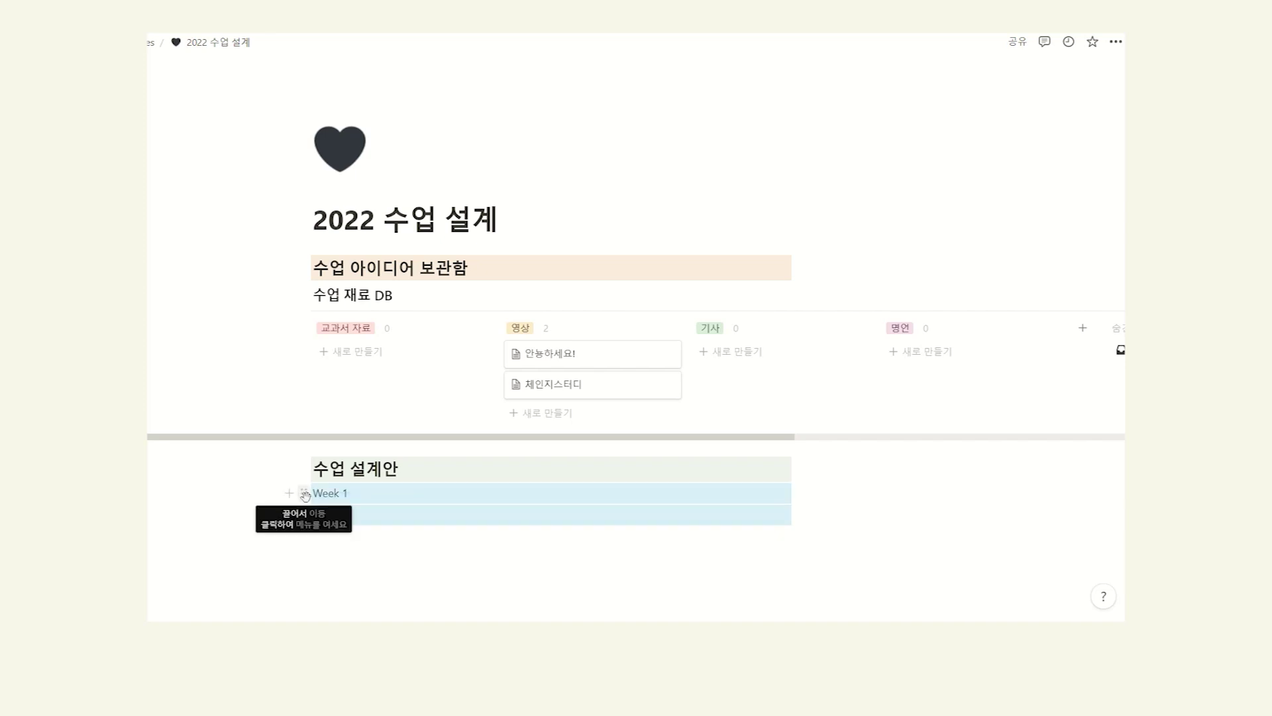
click(304, 493)
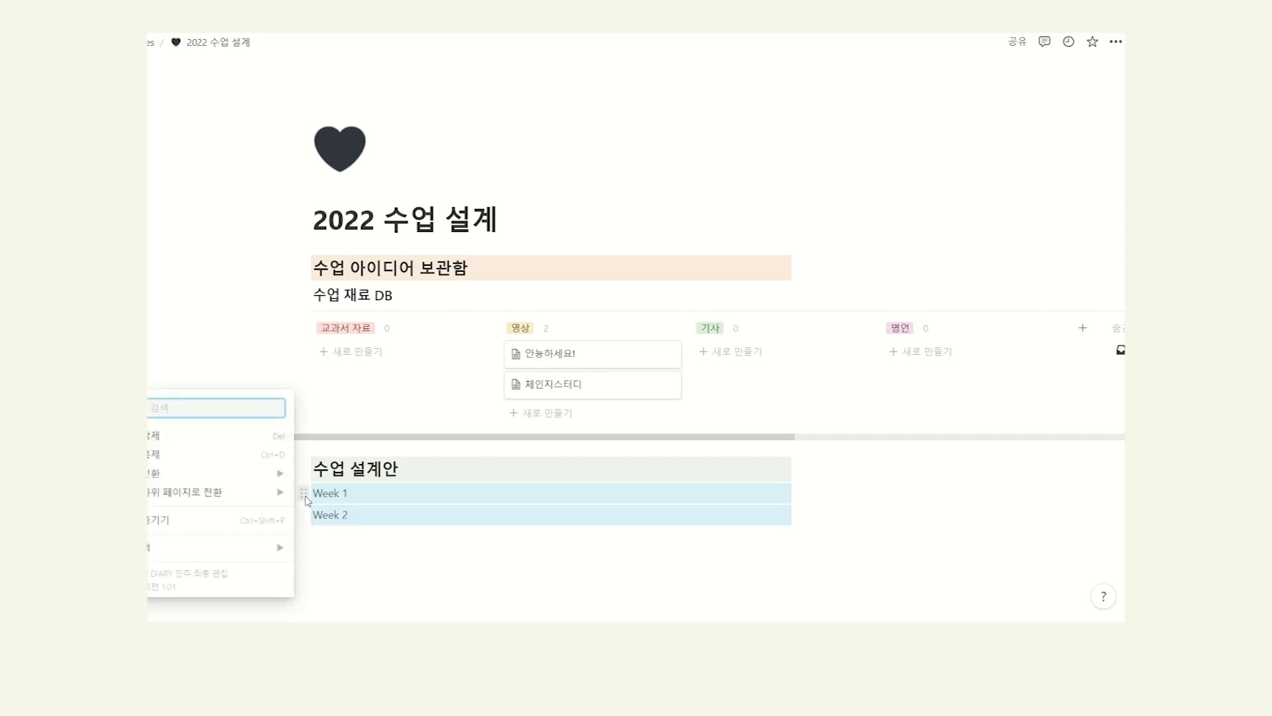
mouse_move(277, 479)
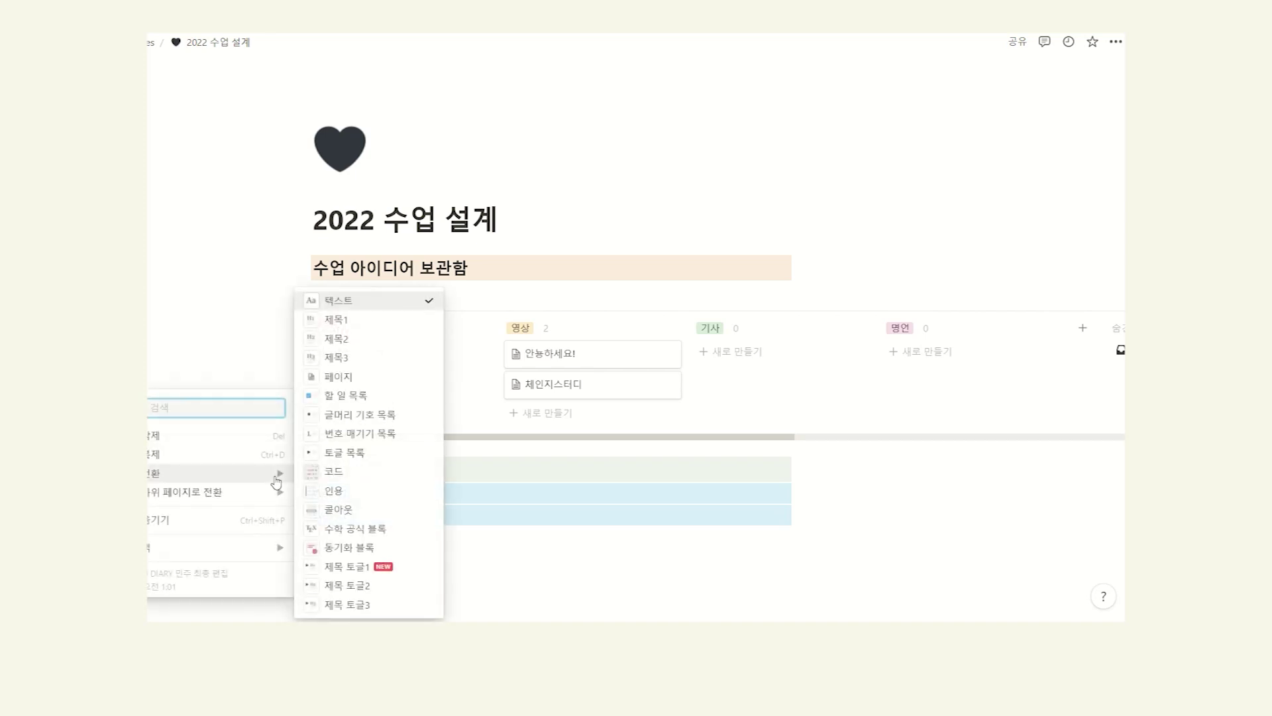
click(337, 360)
click(483, 576)
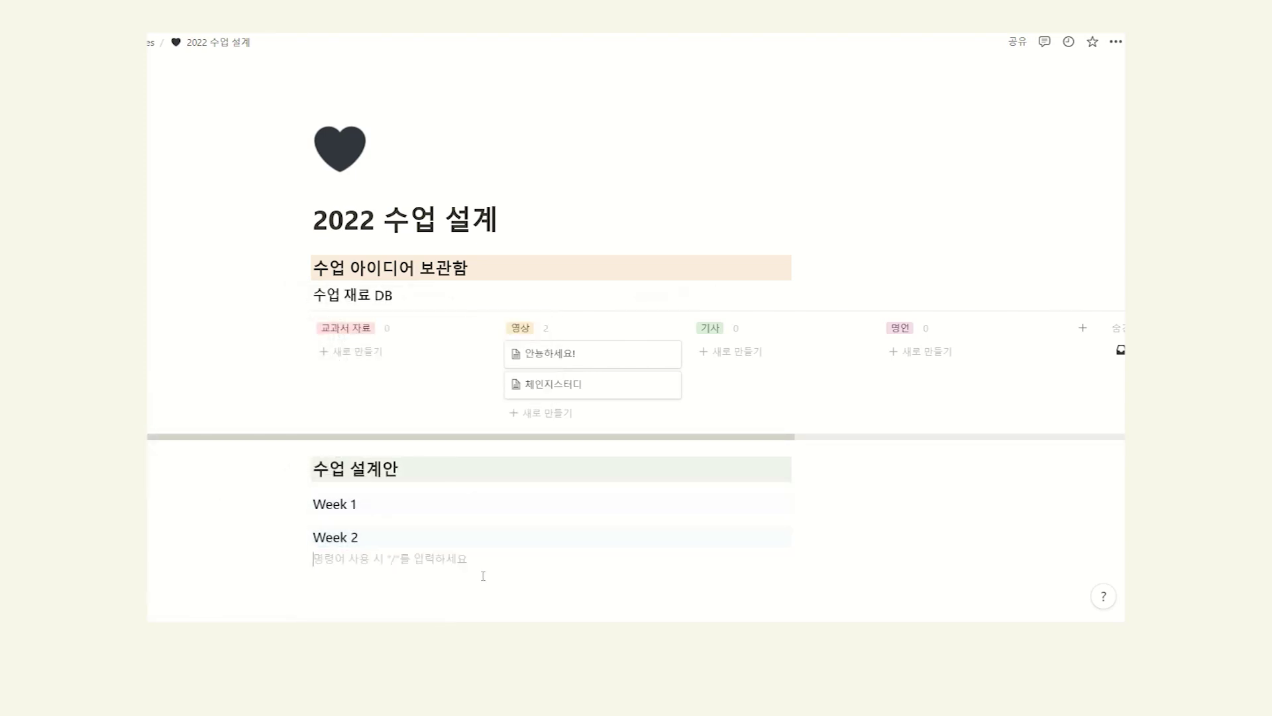
Move Week 2 beside Week 1 so the two headings form side-by-side columns
scroll(371, 470, down, 2)
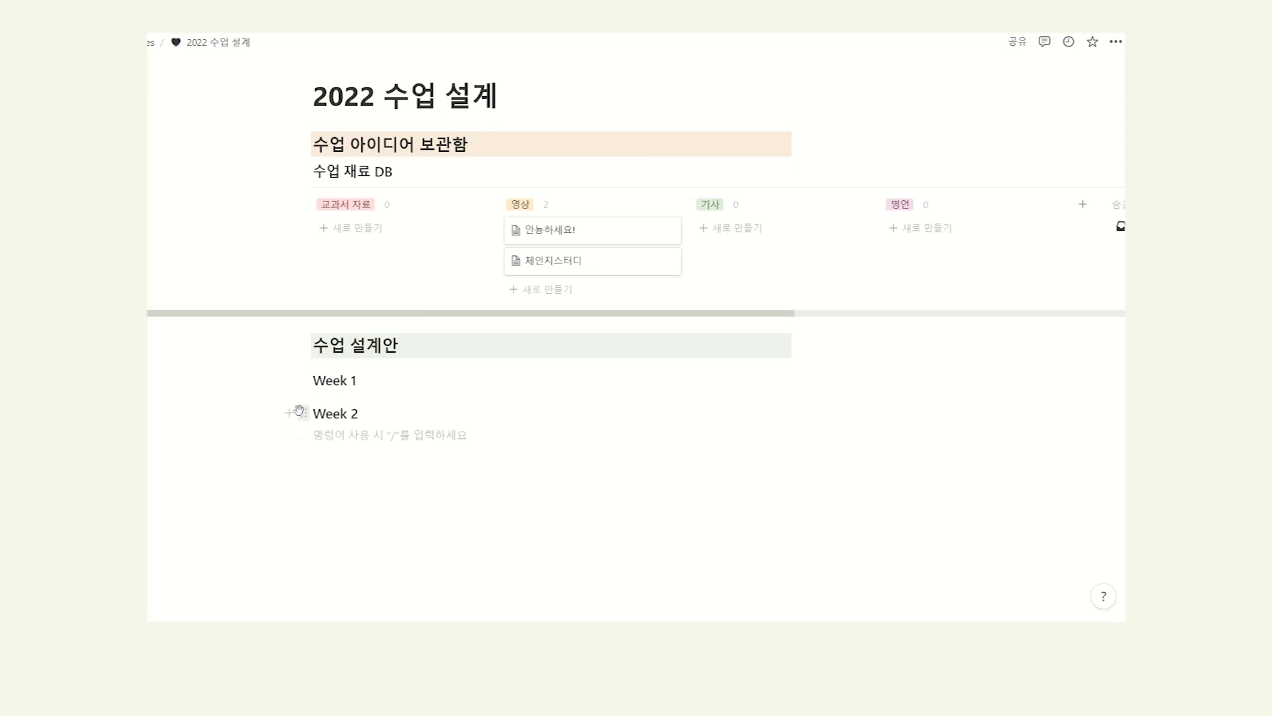
drag(302, 413, 781, 381)
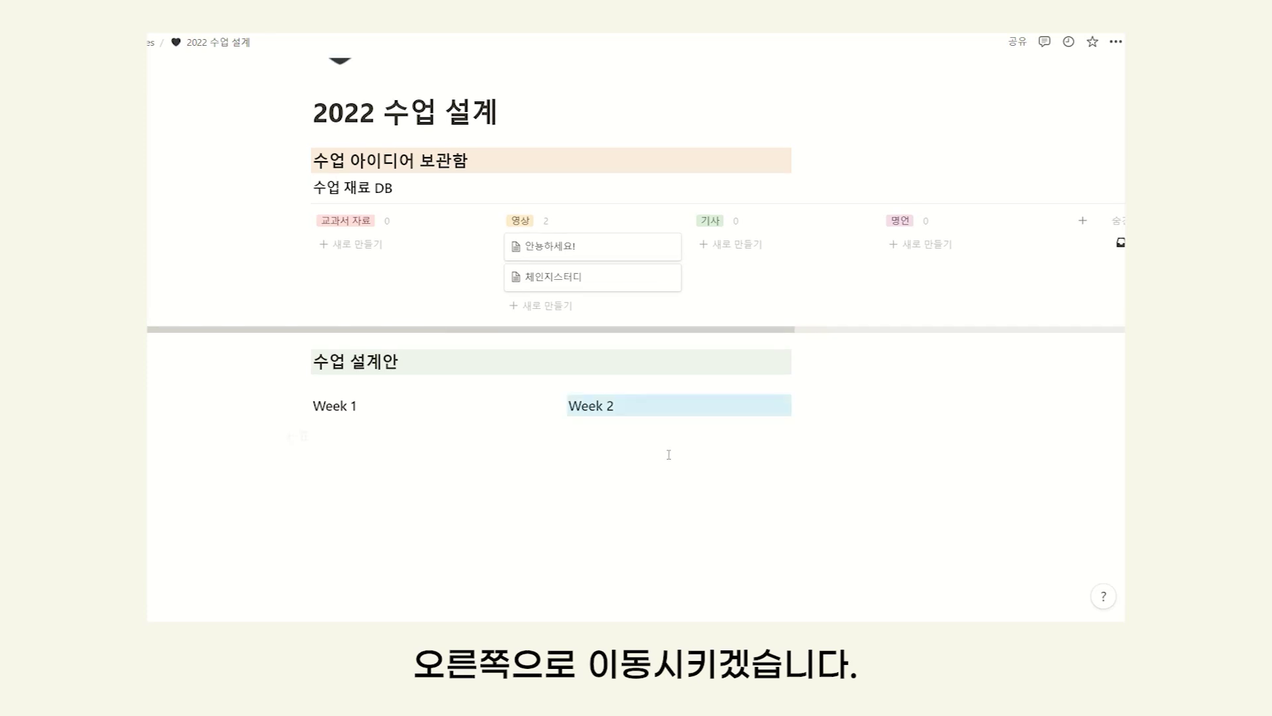
click(565, 460)
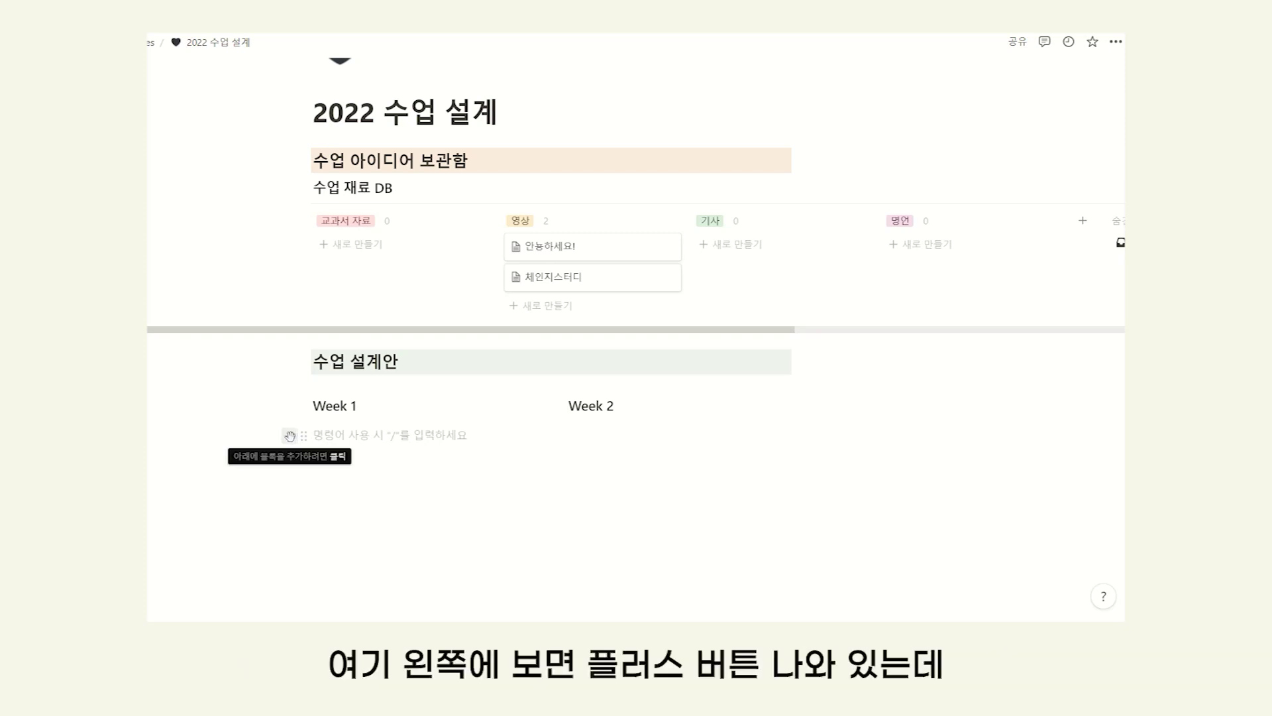
Insert a subpage below the week columns and change its icon to the orange diamond
click(287, 437)
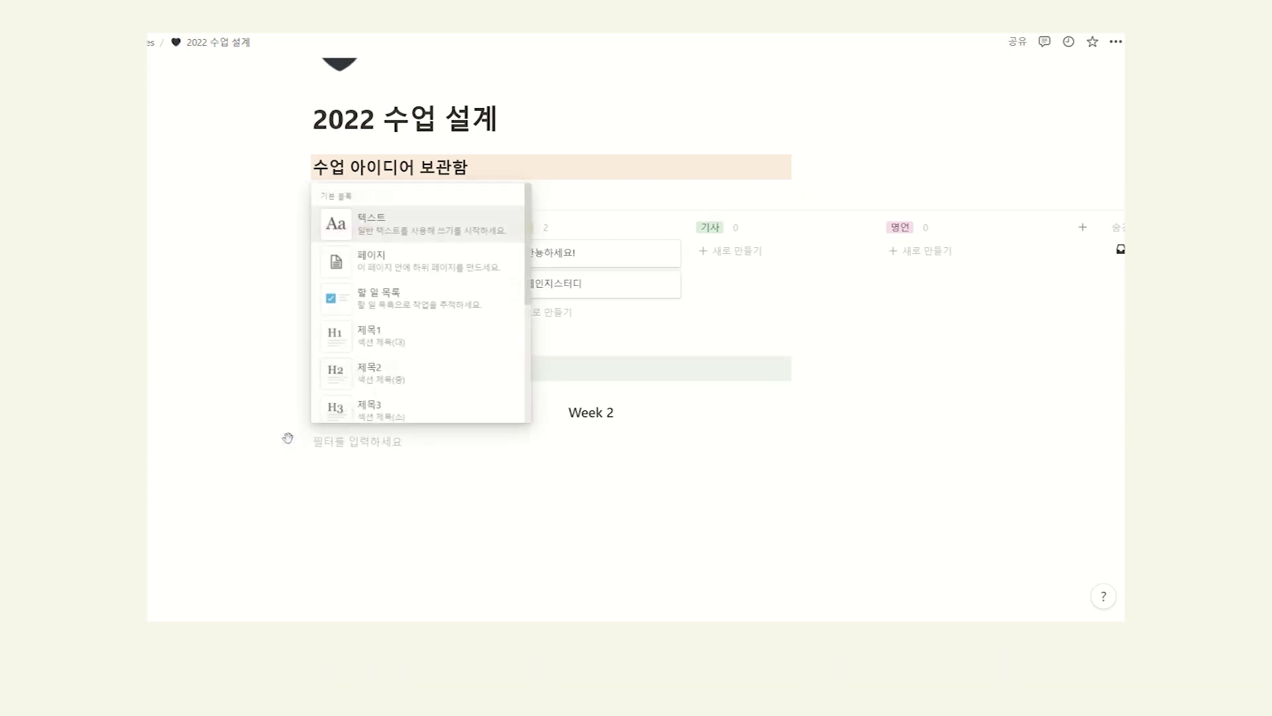
click(424, 260)
click(388, 217)
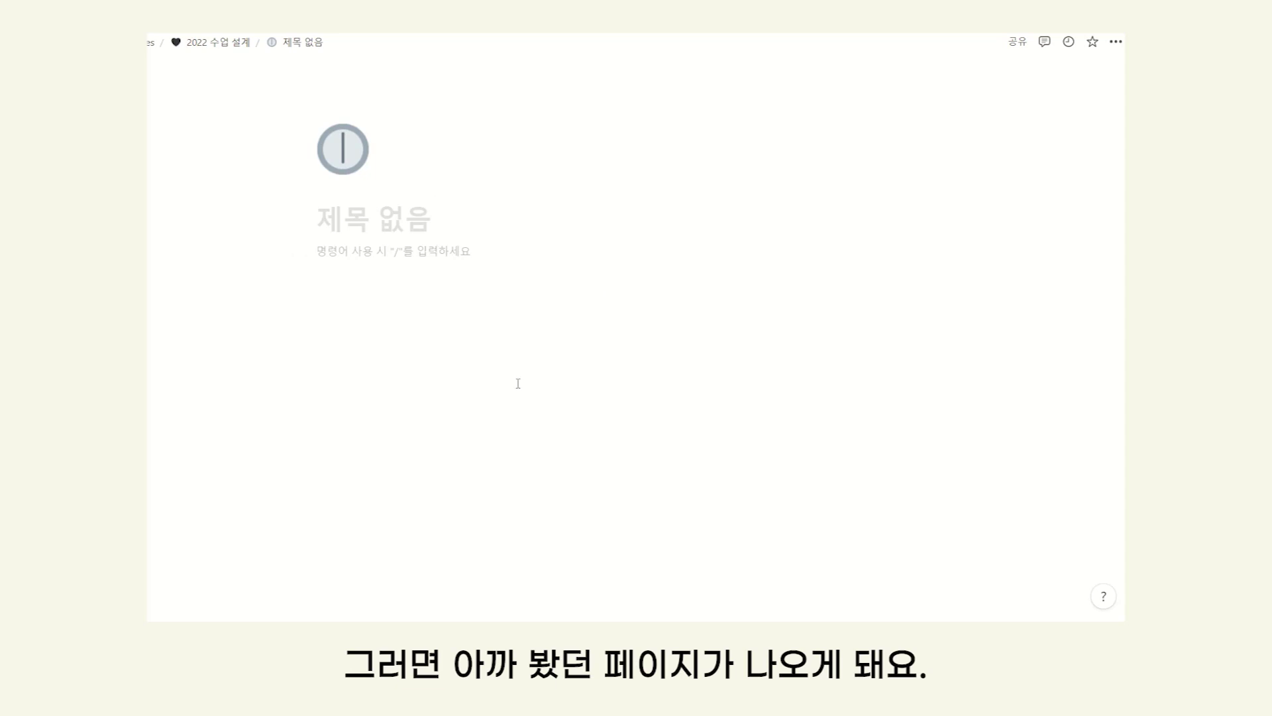
click(355, 153)
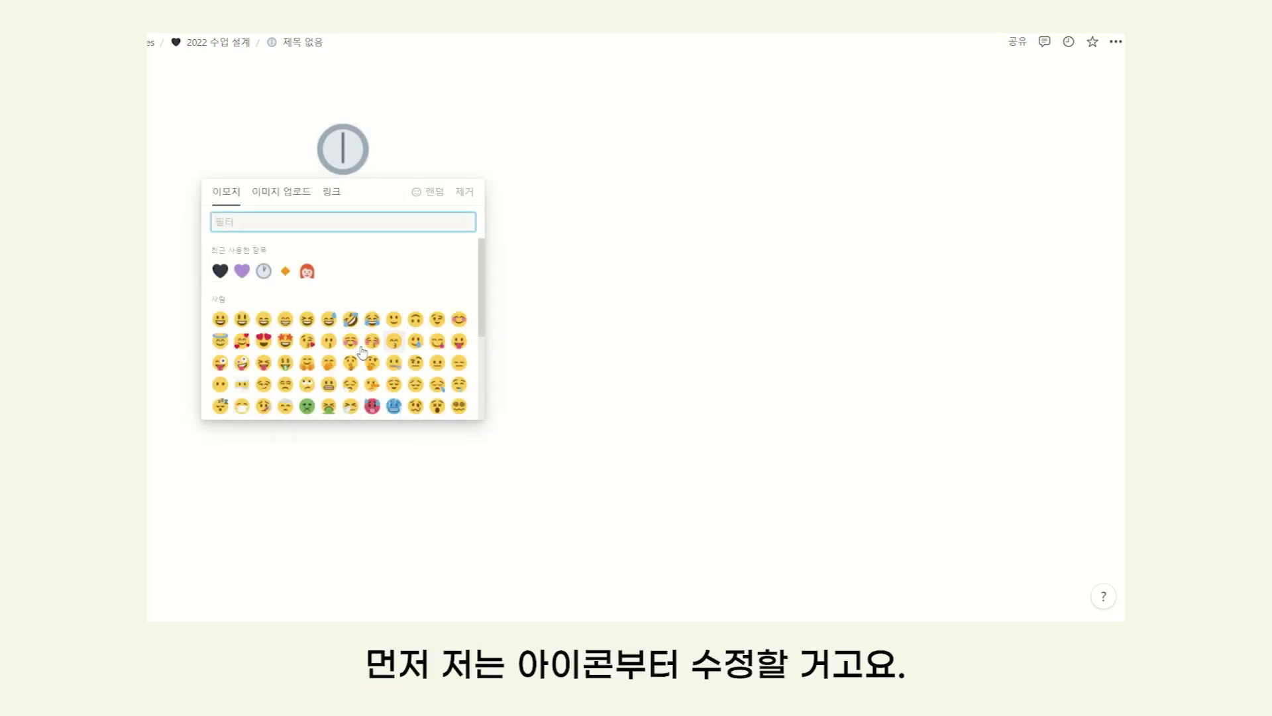
click(289, 271)
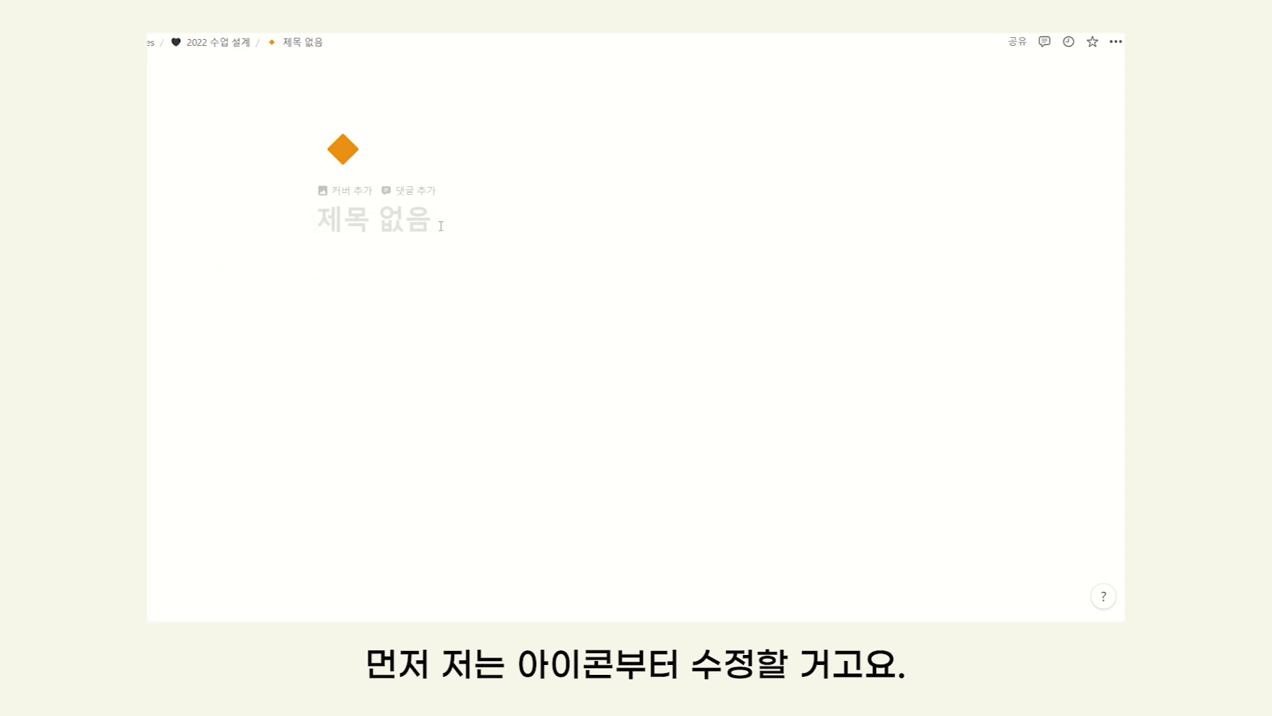
Title the new subpage 수업 설계안 추가
click(318, 218)
text(tndj)
key(BackSpace)
key(BackSpace)
key(BackSpace)
key(BackSpace)
key(Hangul)
text(숭업 템플릿 ㅈ)
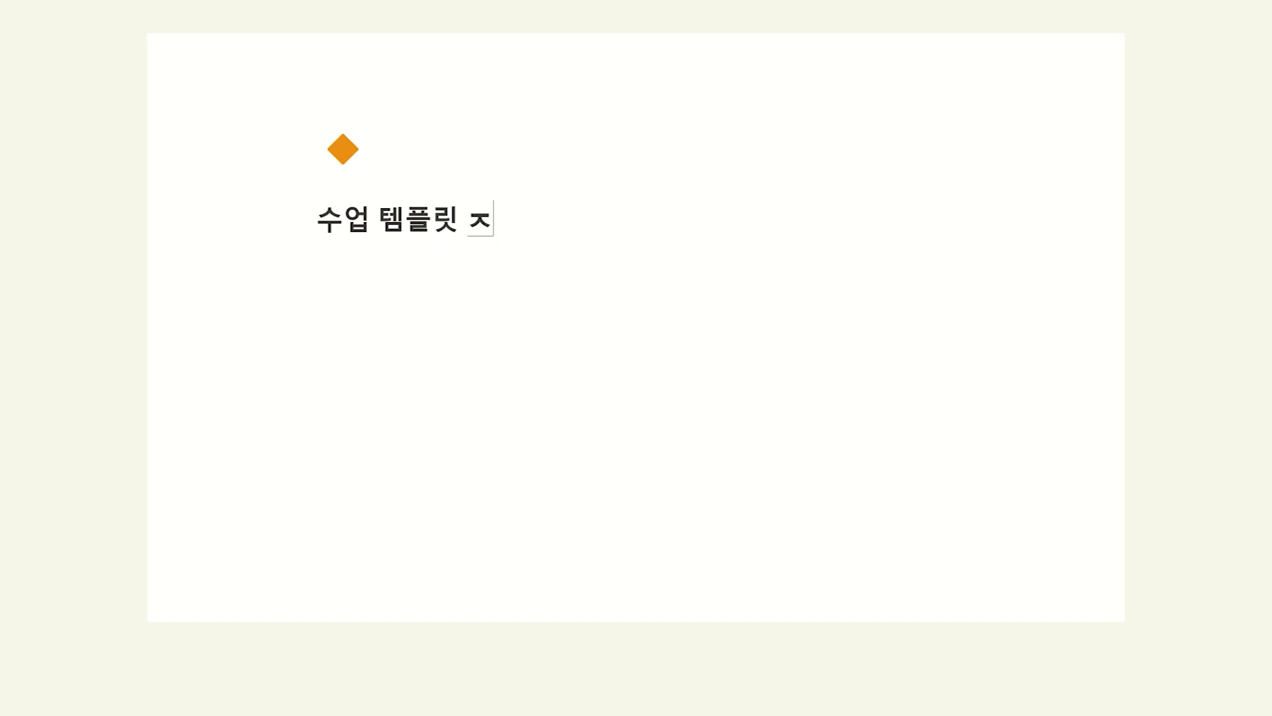
key(BackSpace)
key(BackSpace)
key(BackSpace)
key(BackSpace)
key(BackSpace)
key(BackSpace)
text(설계안 축)
text(가)
key(Return)
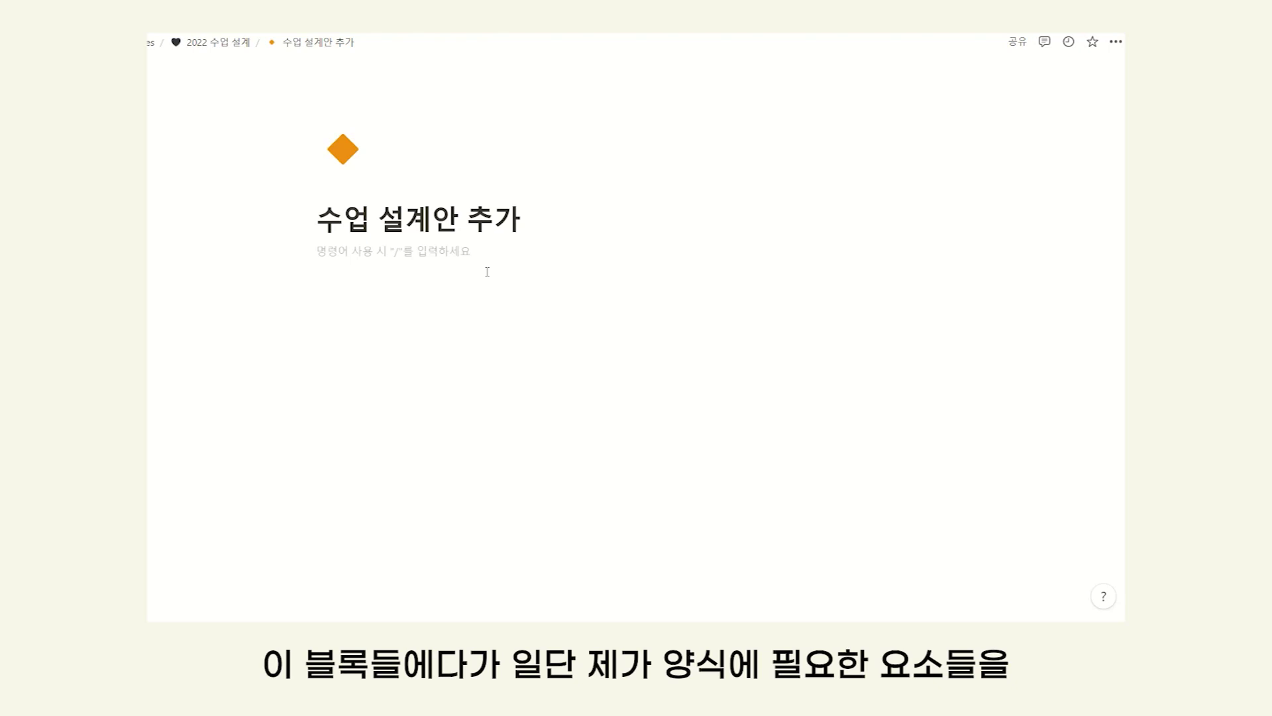
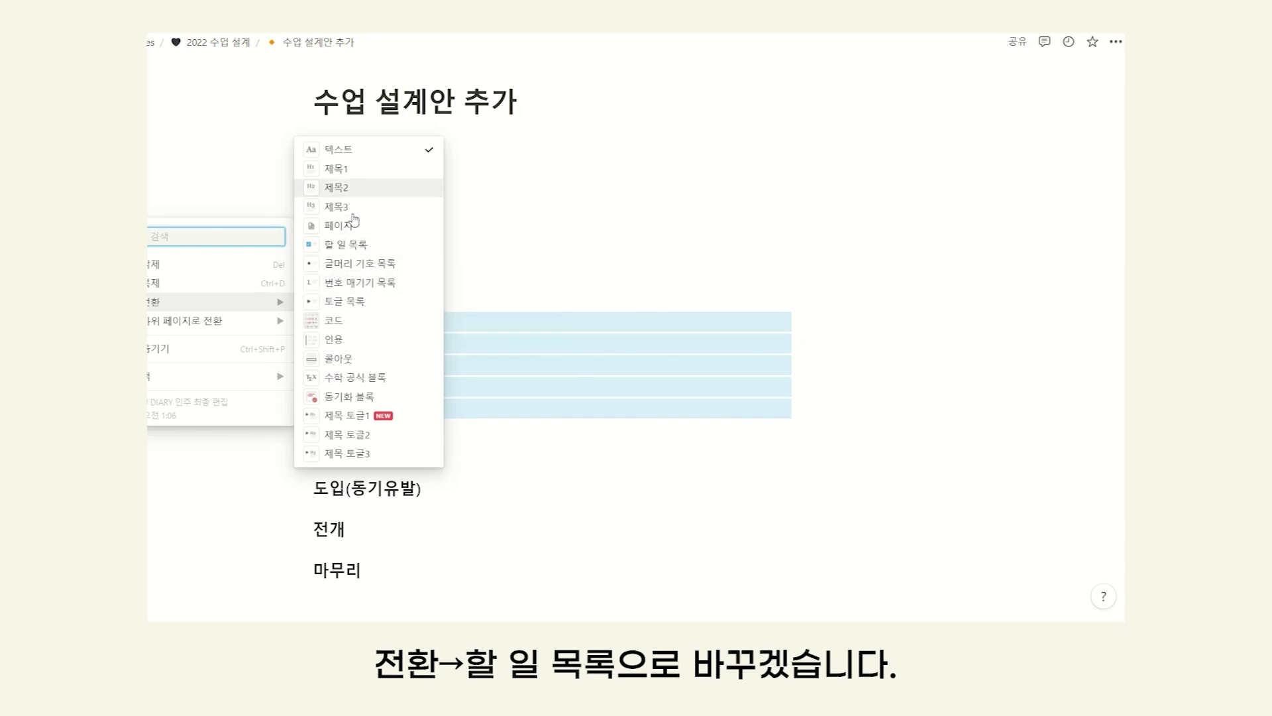
Convert lines A to E under 진도점검표 to a to-do list (할 일 목록) and arrange them in rows A–B and C–D–E
click(354, 249)
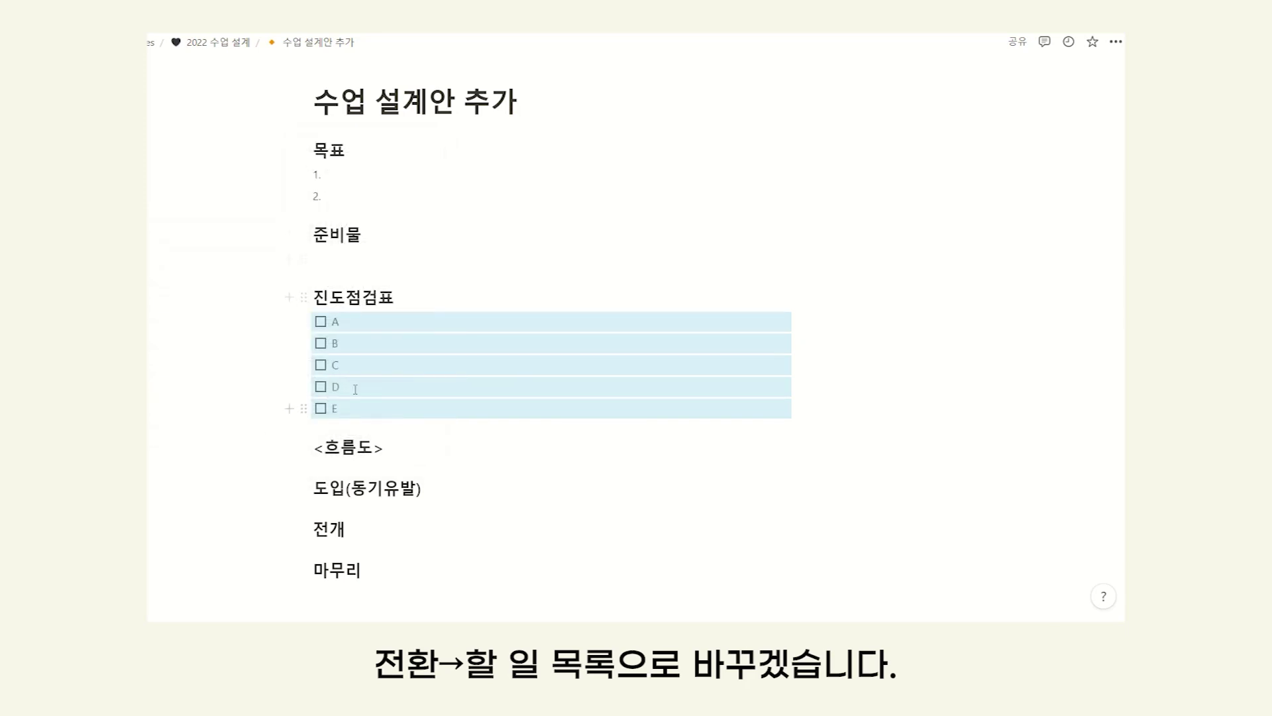
click(172, 345)
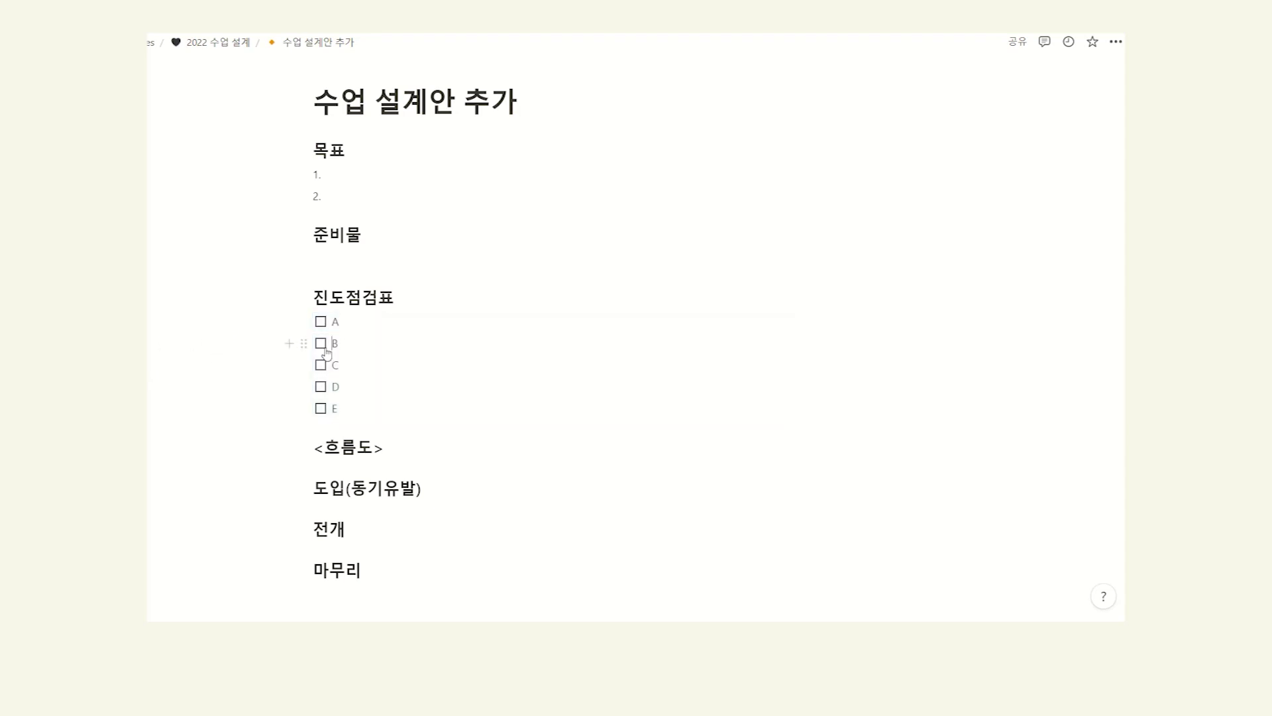
drag(304, 343, 804, 321)
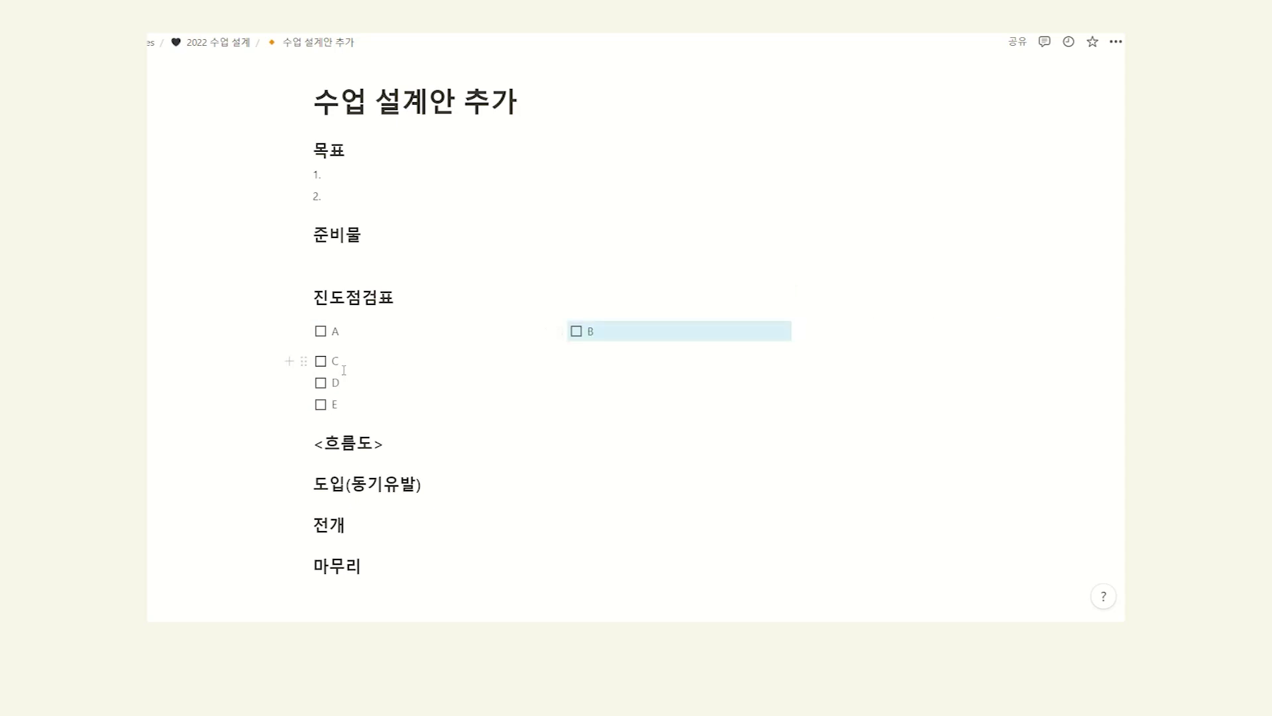
drag(303, 383, 819, 363)
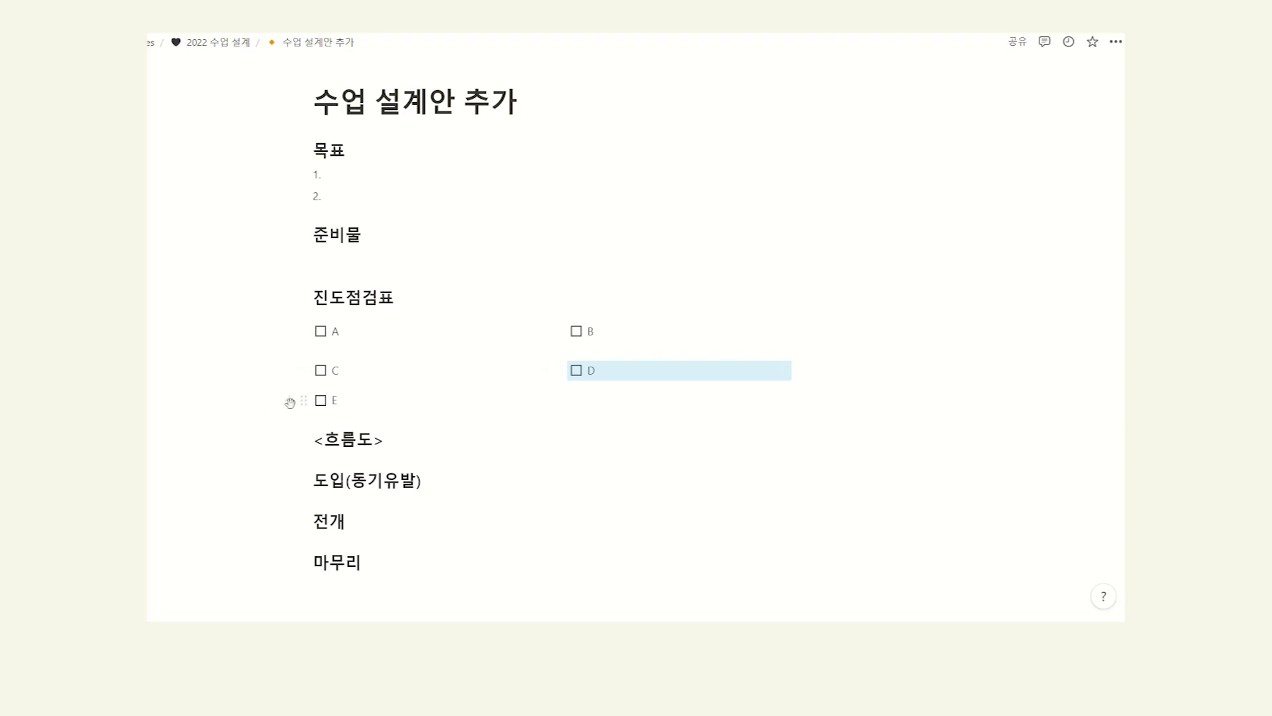
drag(299, 400, 808, 374)
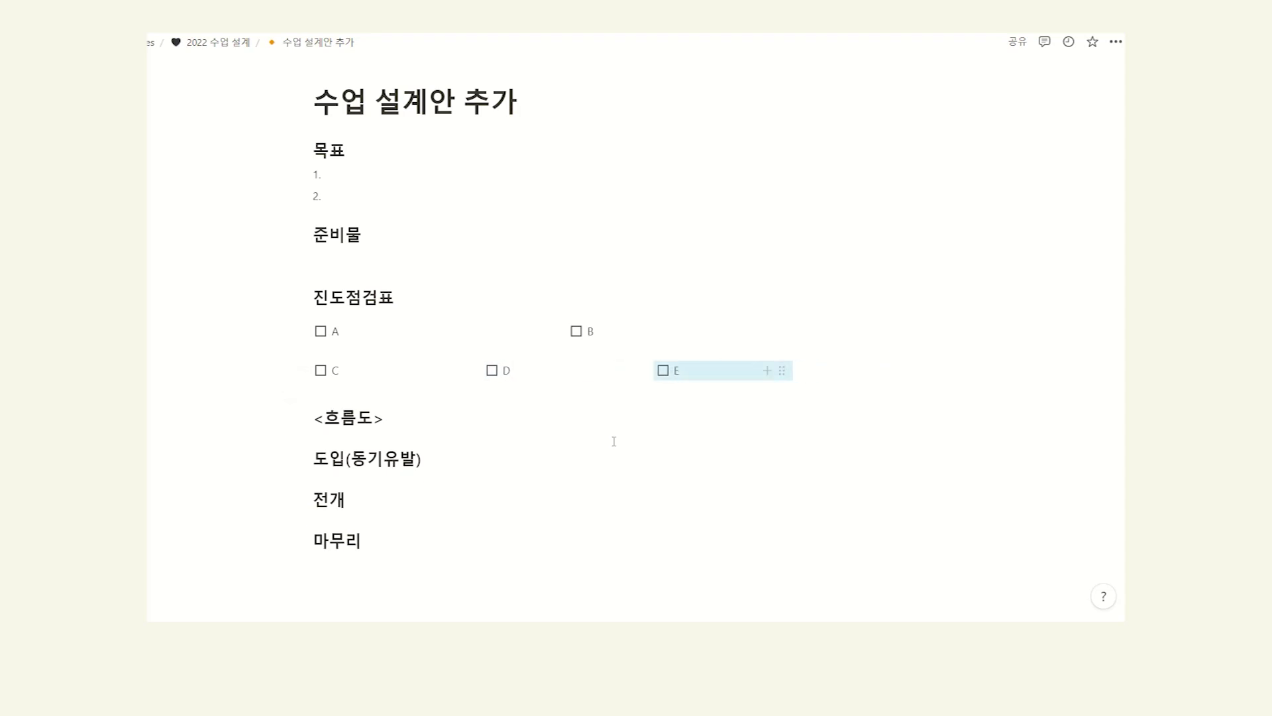
Test ticking and clearing the class checkboxes under 진도점검표, leaving them all cleared
click(320, 331)
click(578, 330)
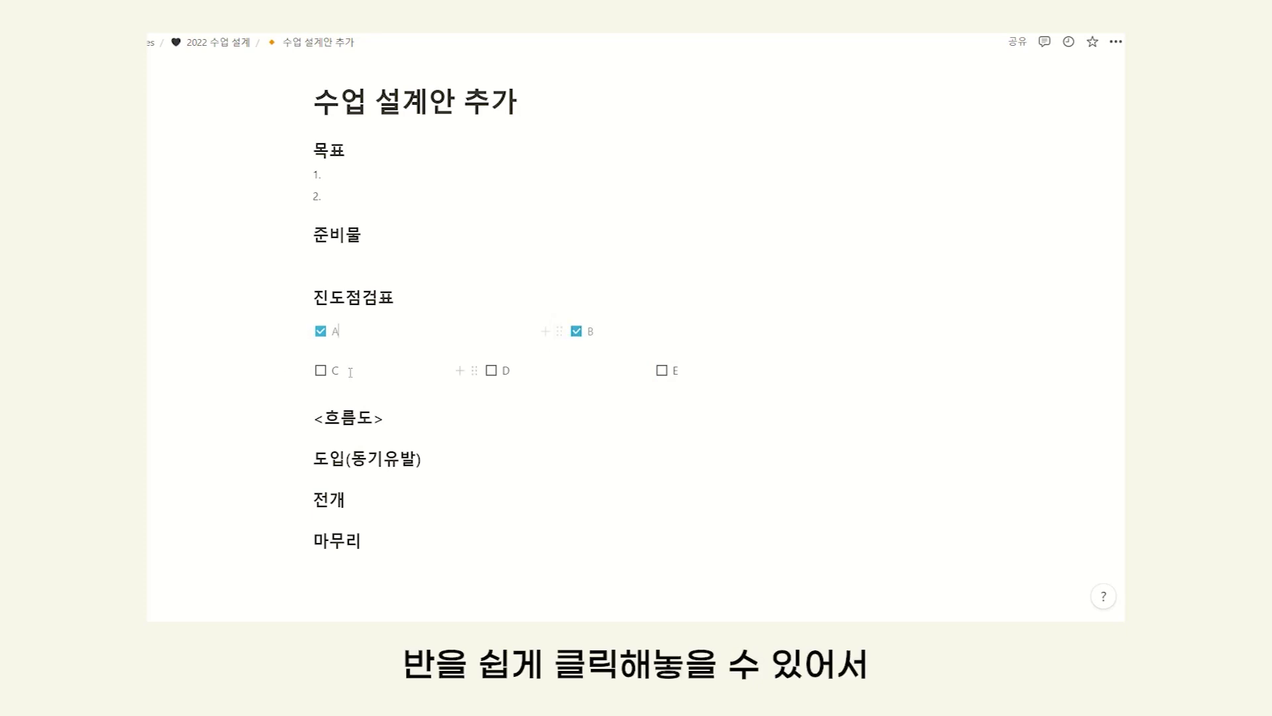
click(320, 371)
click(320, 371)
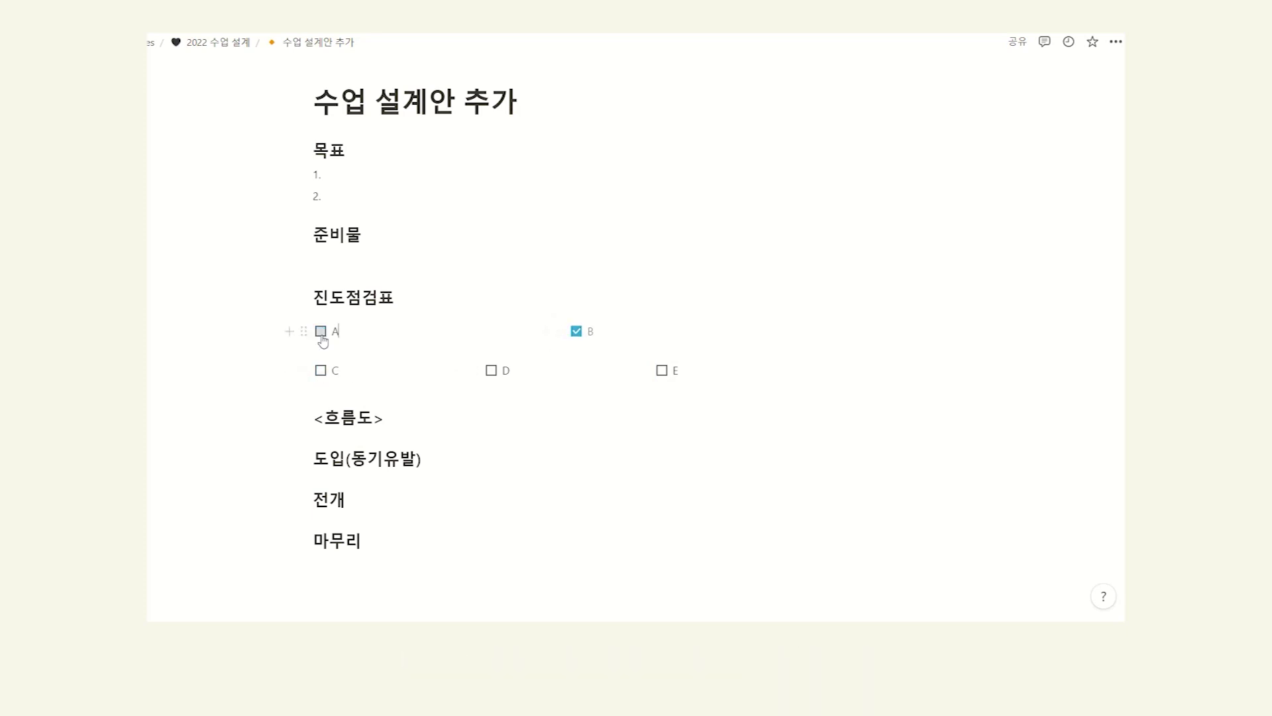
click(321, 331)
click(576, 331)
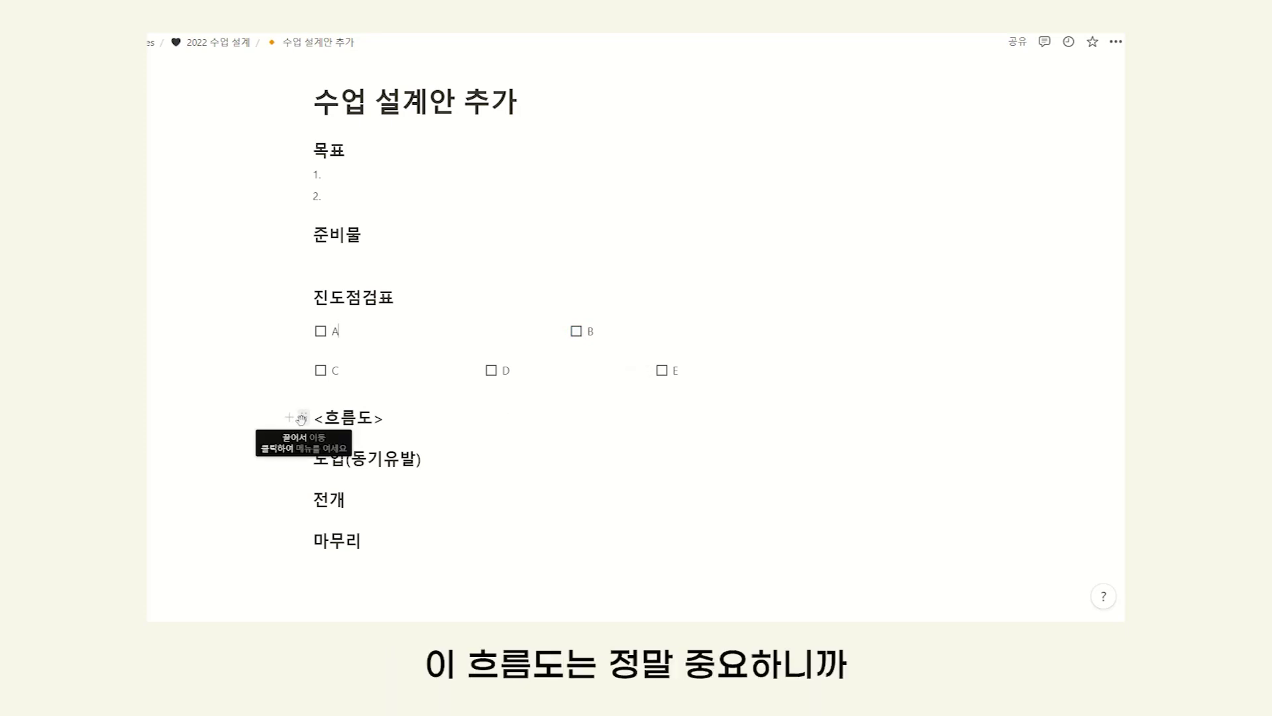
Give the <흐름도> heading a grey background (회색 배경)
click(301, 418)
mouse_move(255, 494)
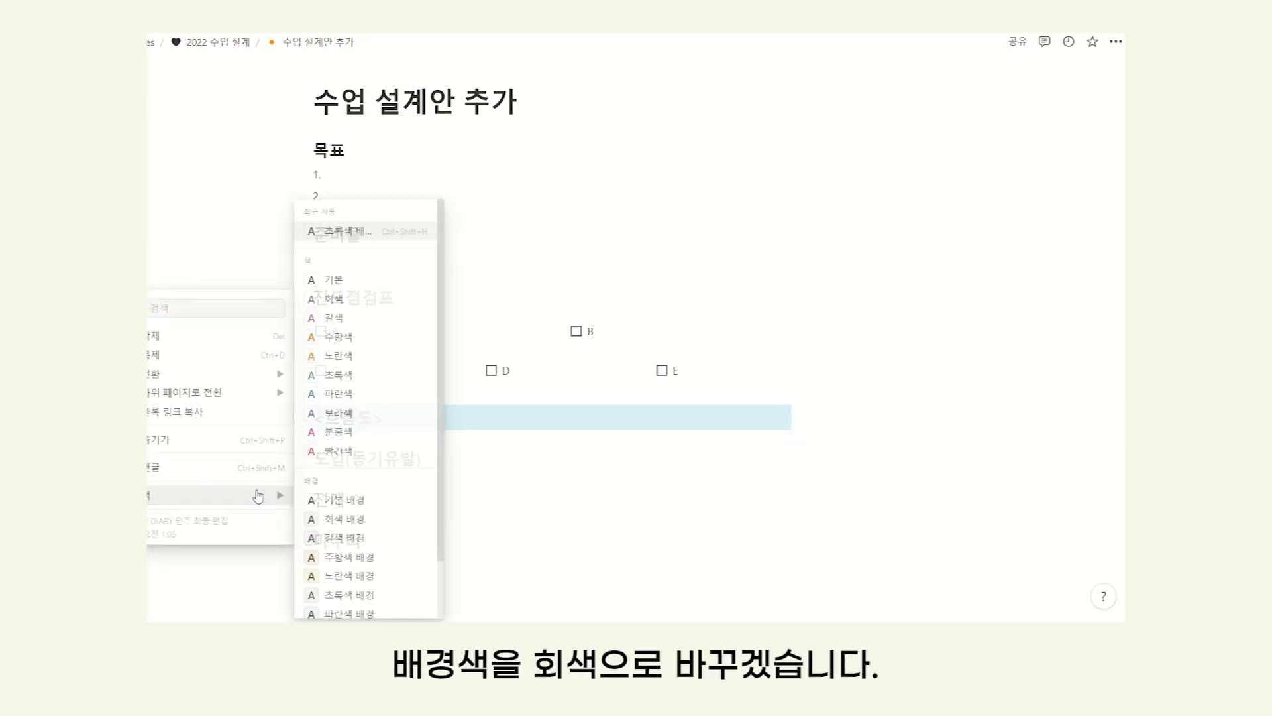
click(352, 520)
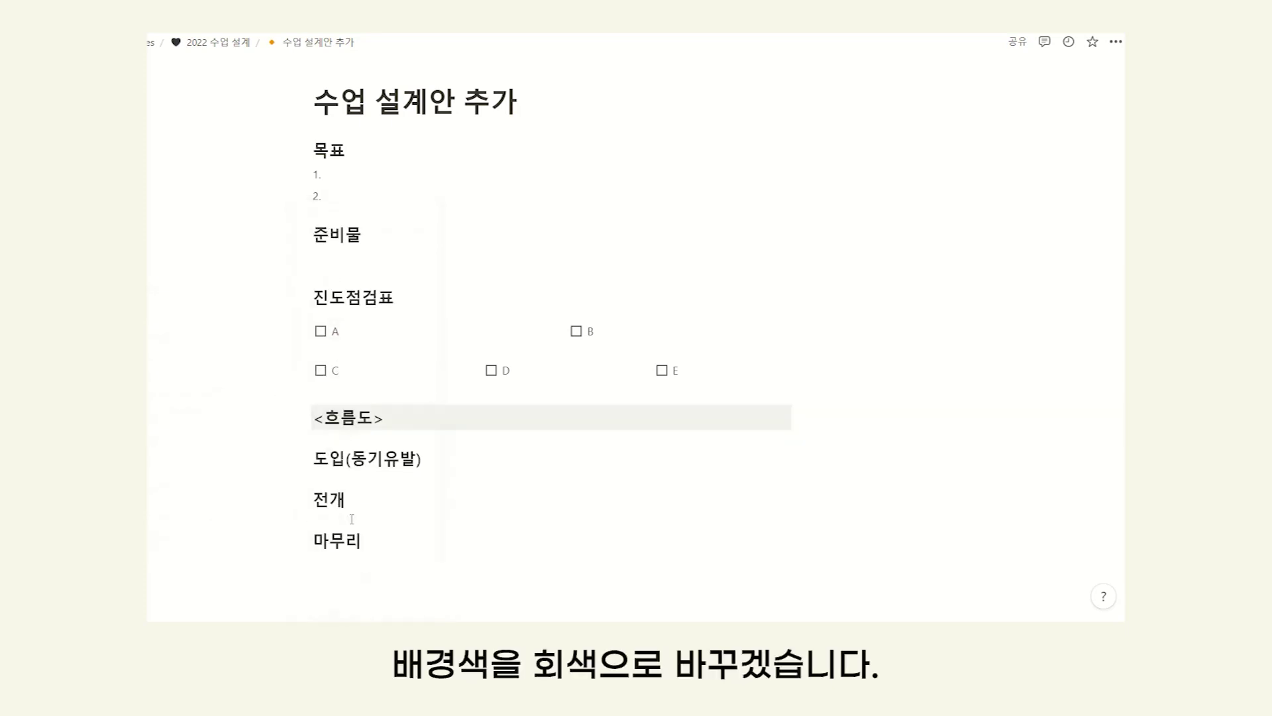
Insert an empty line below the 도입(동기유발) heading and another between 전개 and 마무리
scroll(463, 463, down, 2)
click(478, 360)
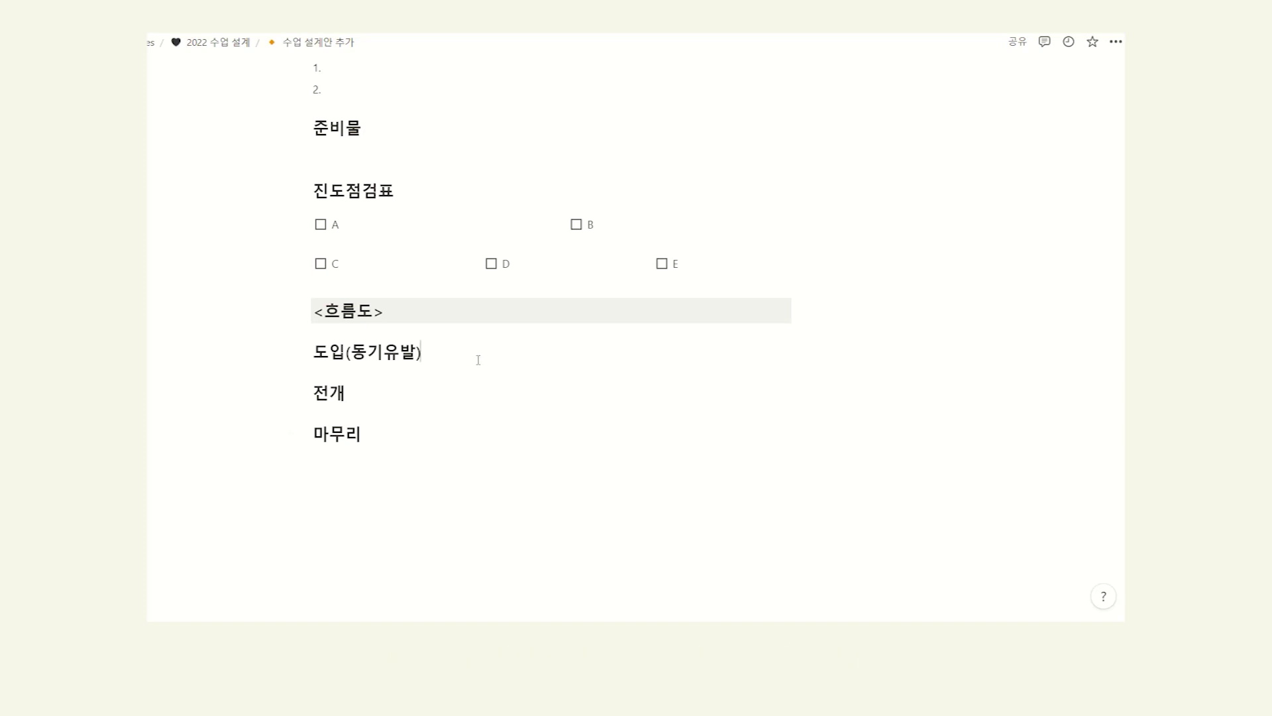
key(Return)
key(Down)
key(Down)
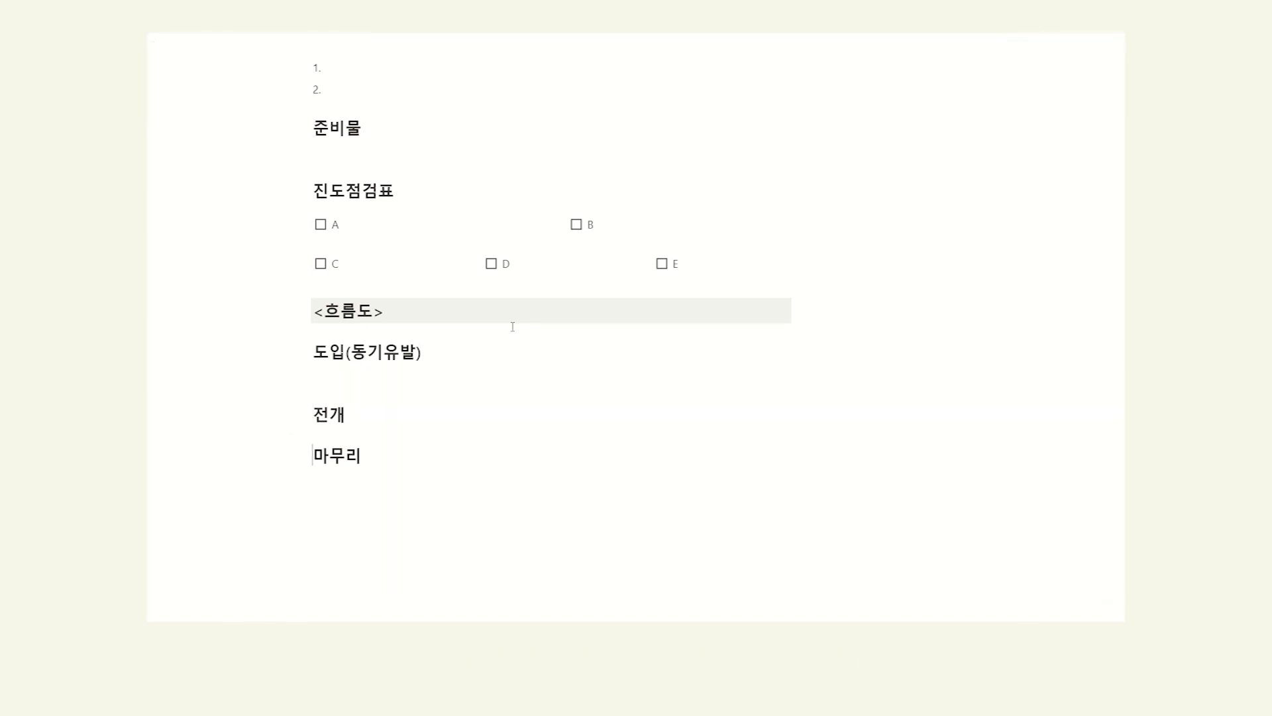
key(Return)
key(Down)
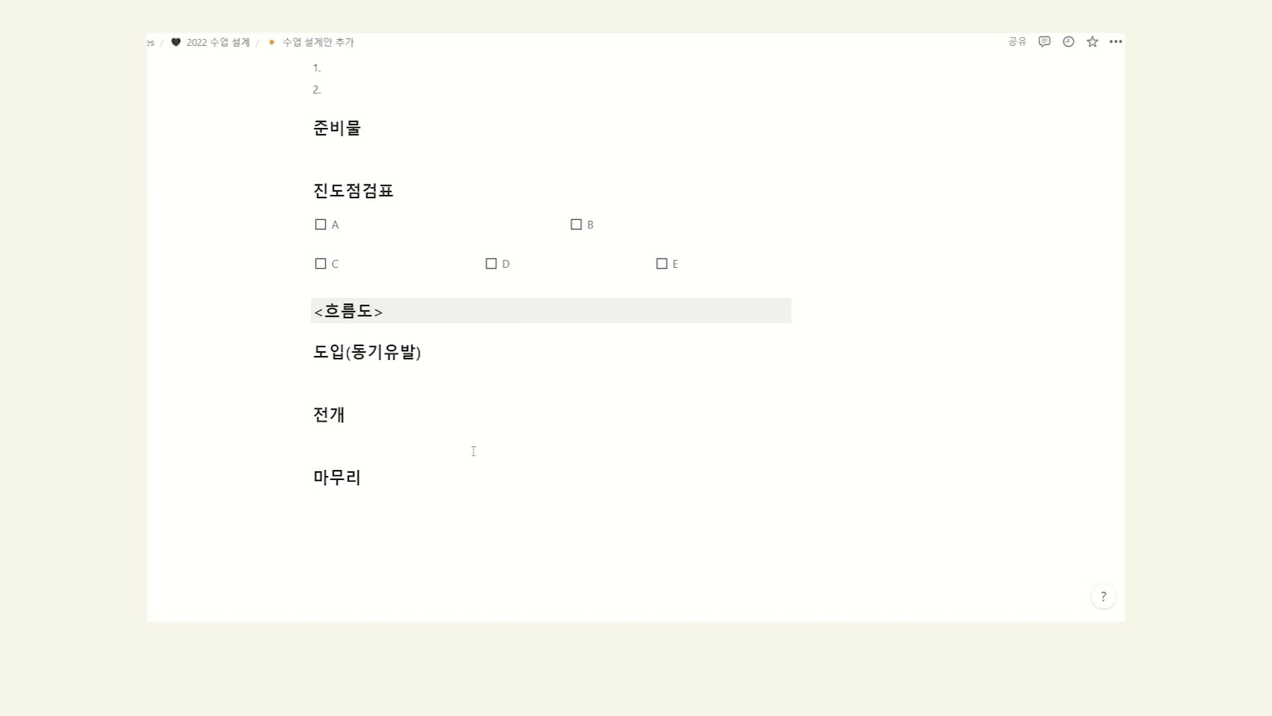
Write 자료 첨부 on the empty line below the 도입(동기유발) heading
click(432, 376)
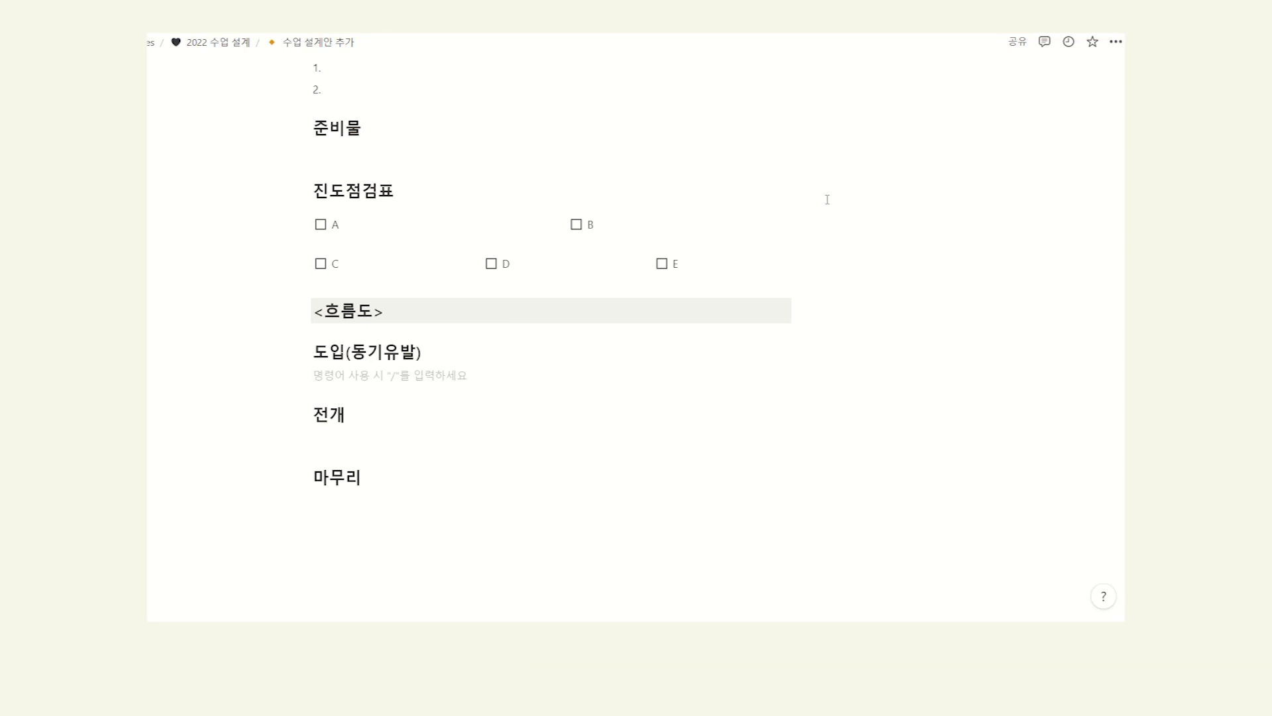
text(자료)
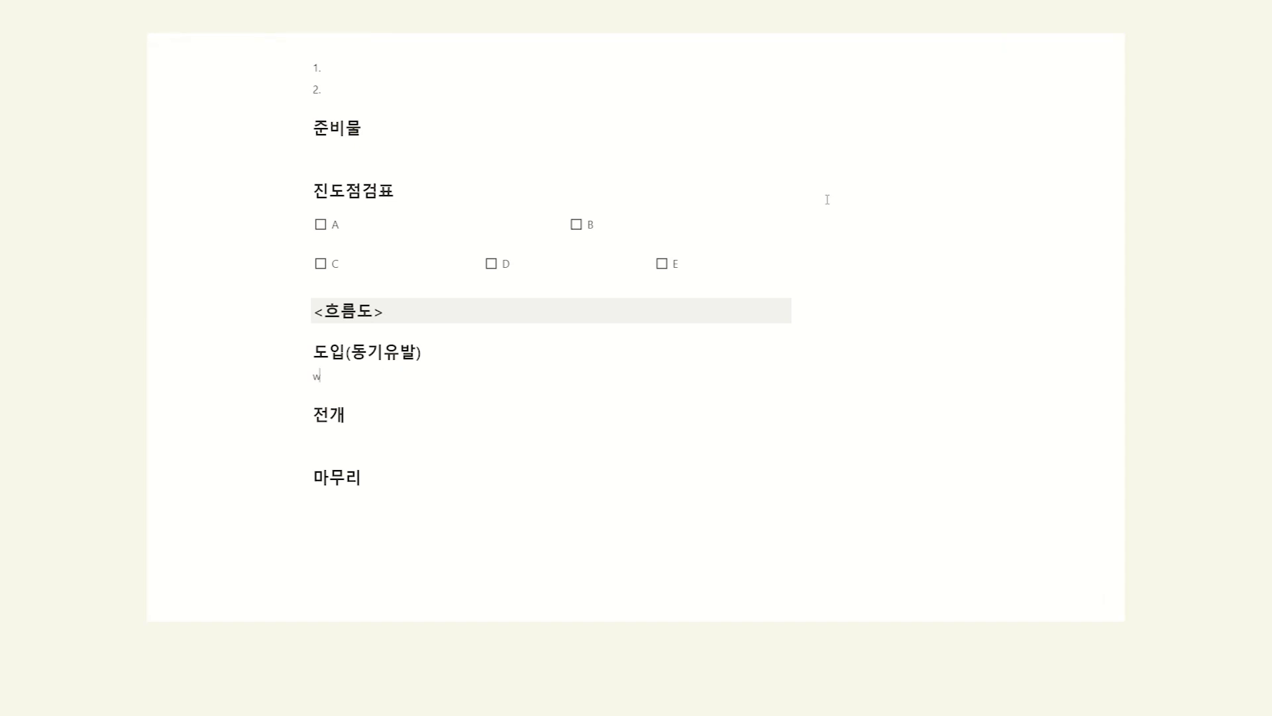
text( 처ㅁ부)
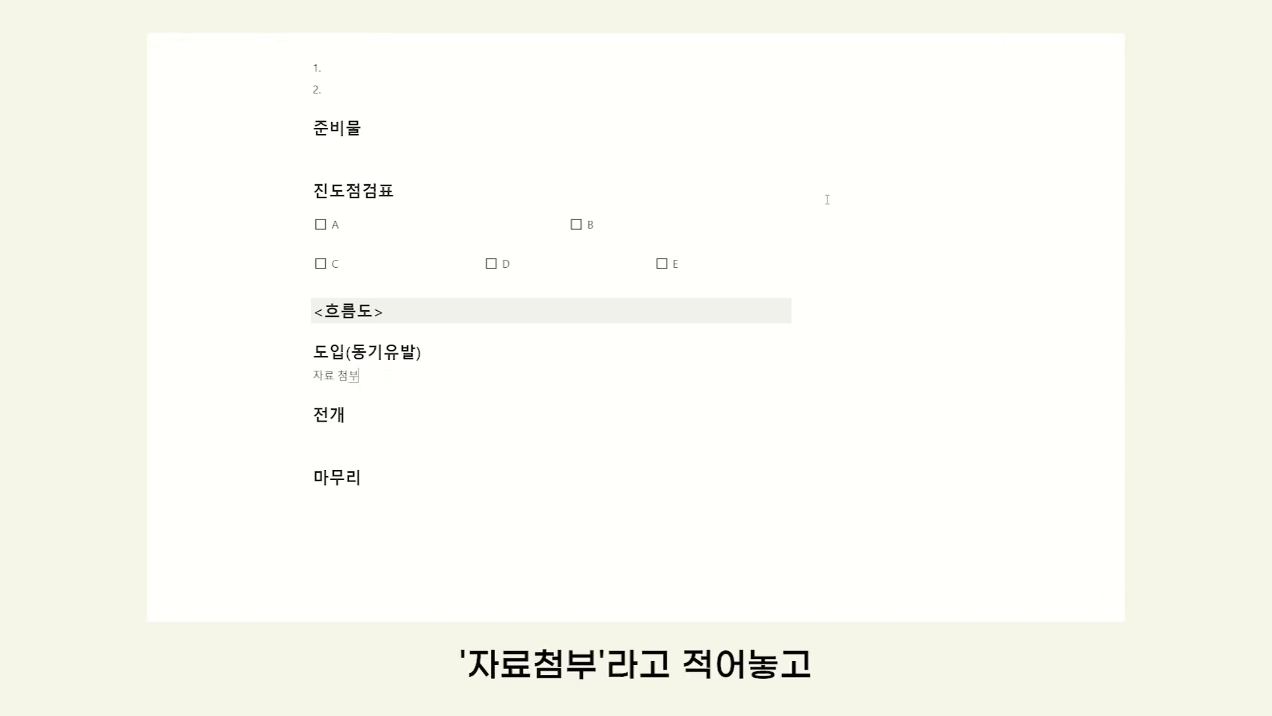
Convert the 자료 첨부 line under 도입(동기유발) into a toggle list (토글 목록) and collapse it
mouse_move(306, 374)
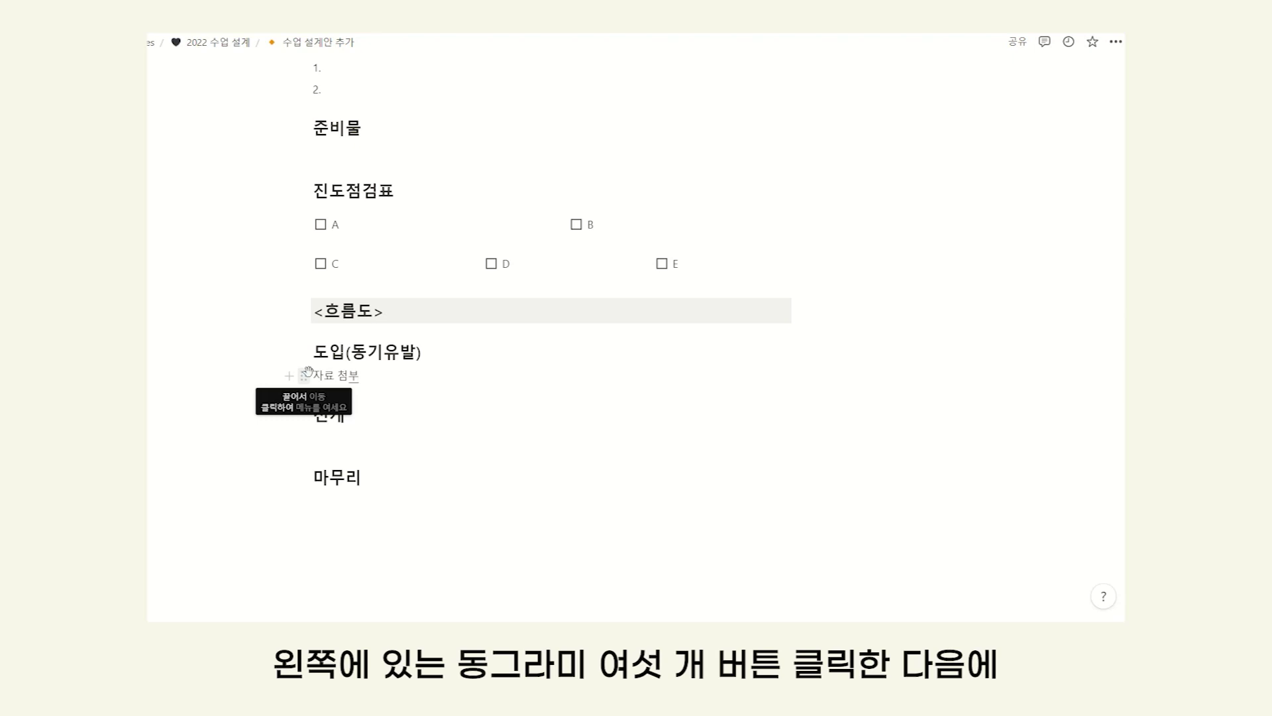
click(306, 373)
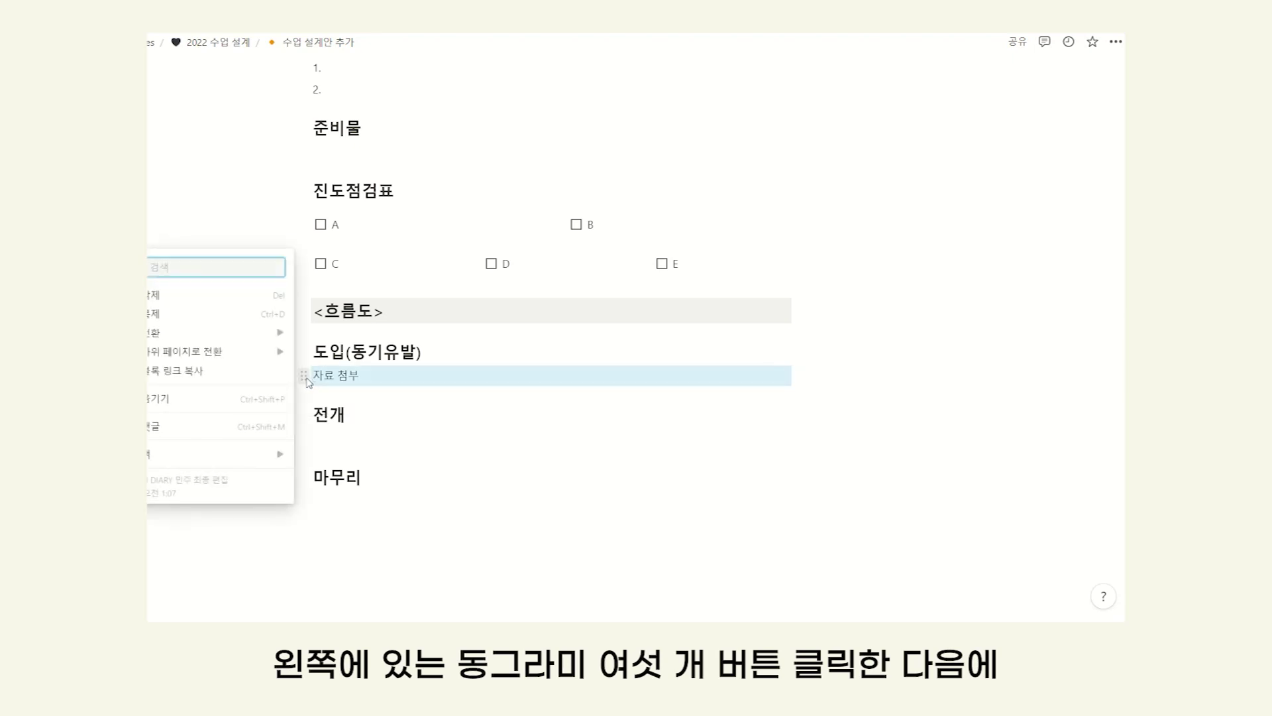
mouse_move(272, 341)
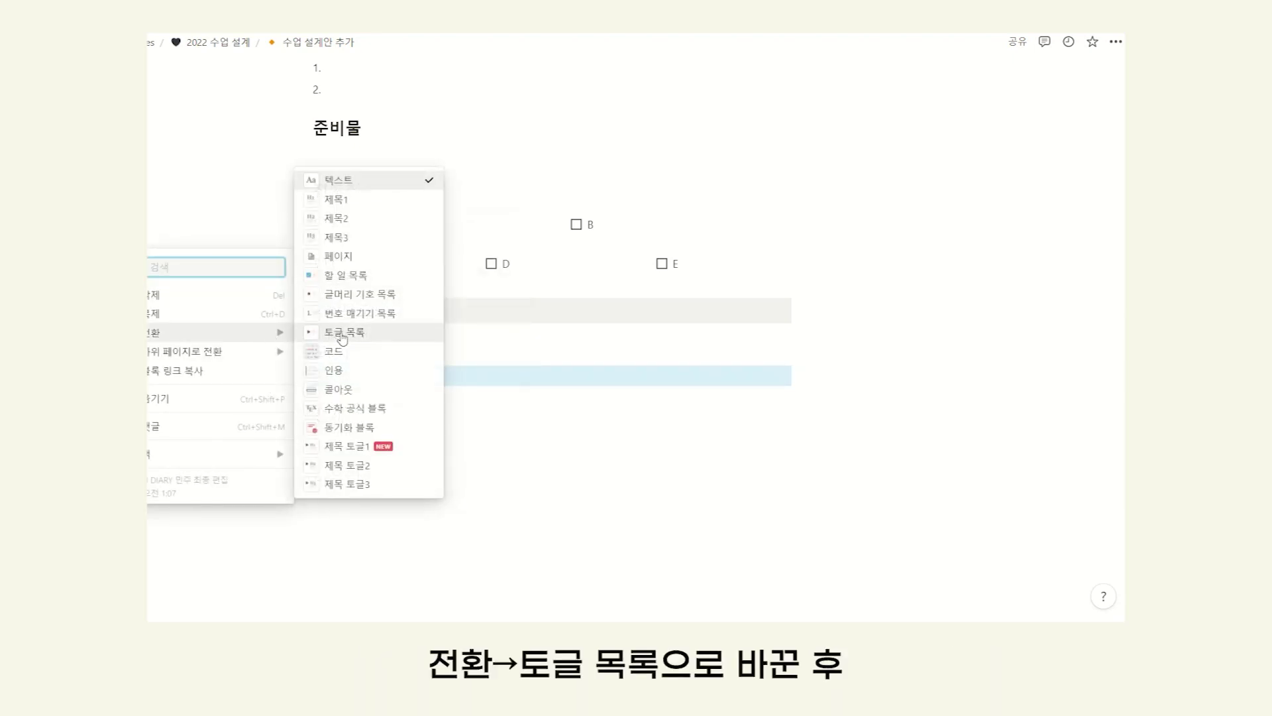
click(355, 339)
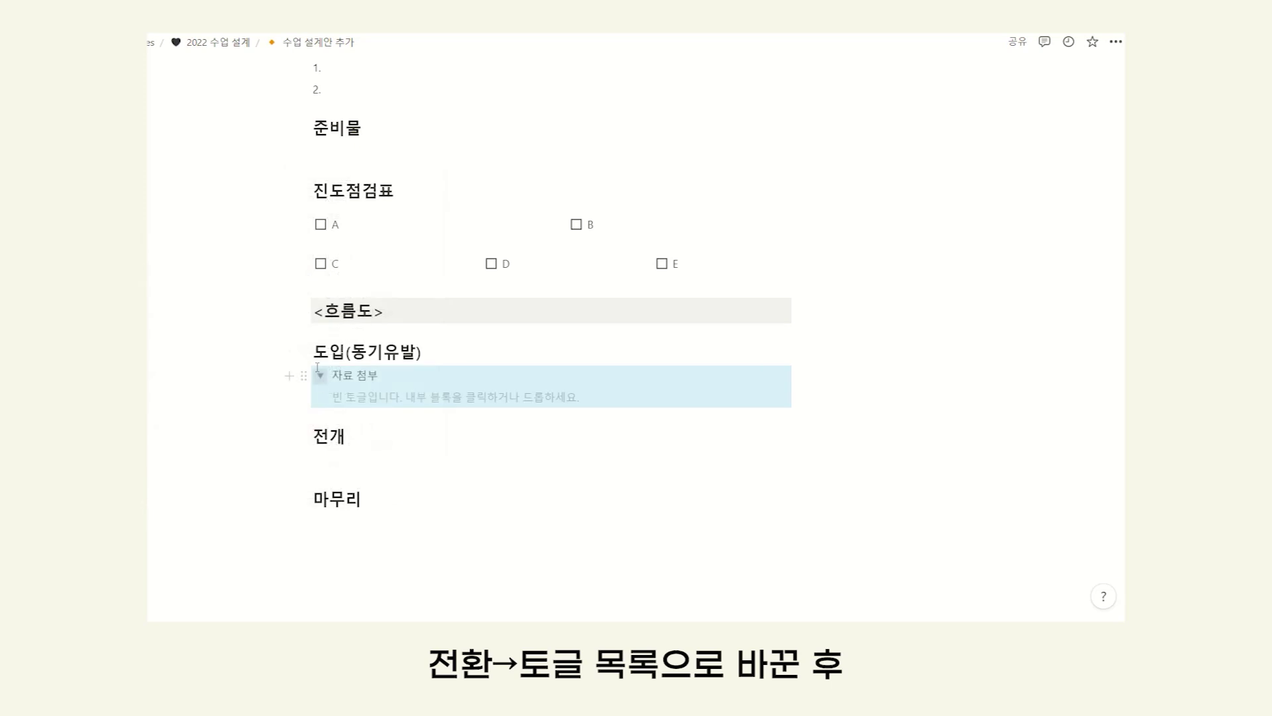
click(321, 376)
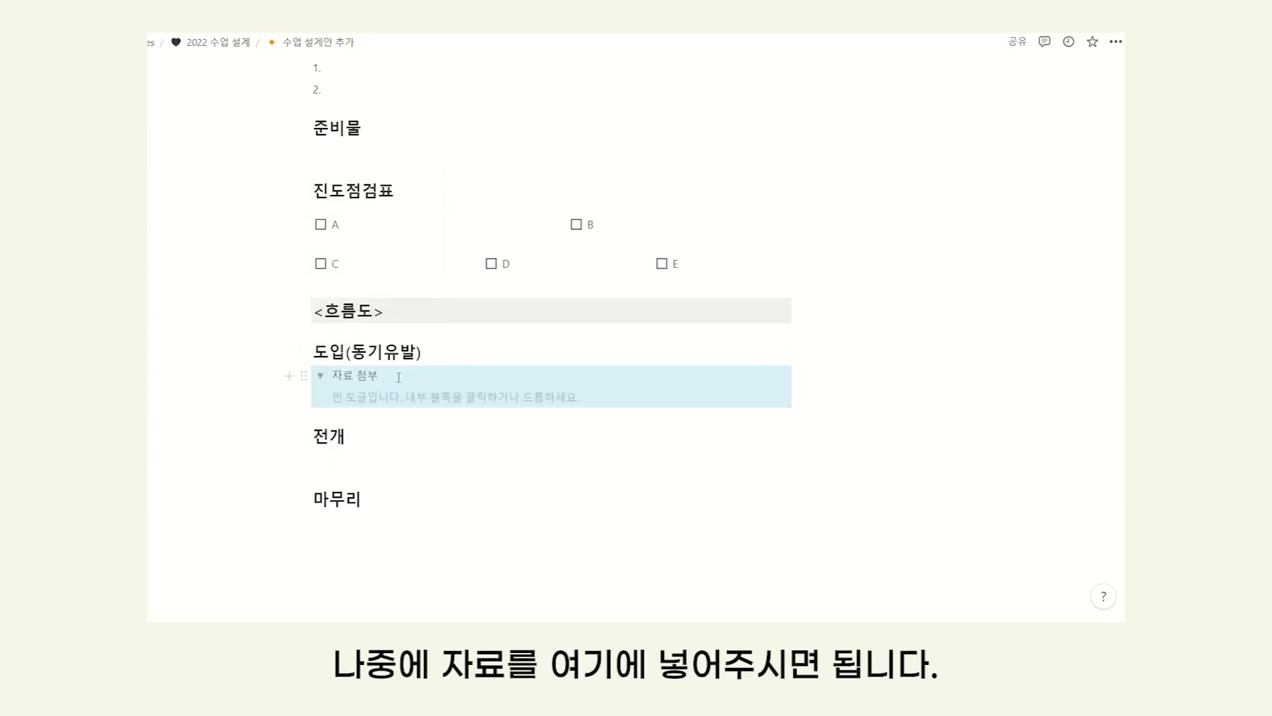
click(406, 378)
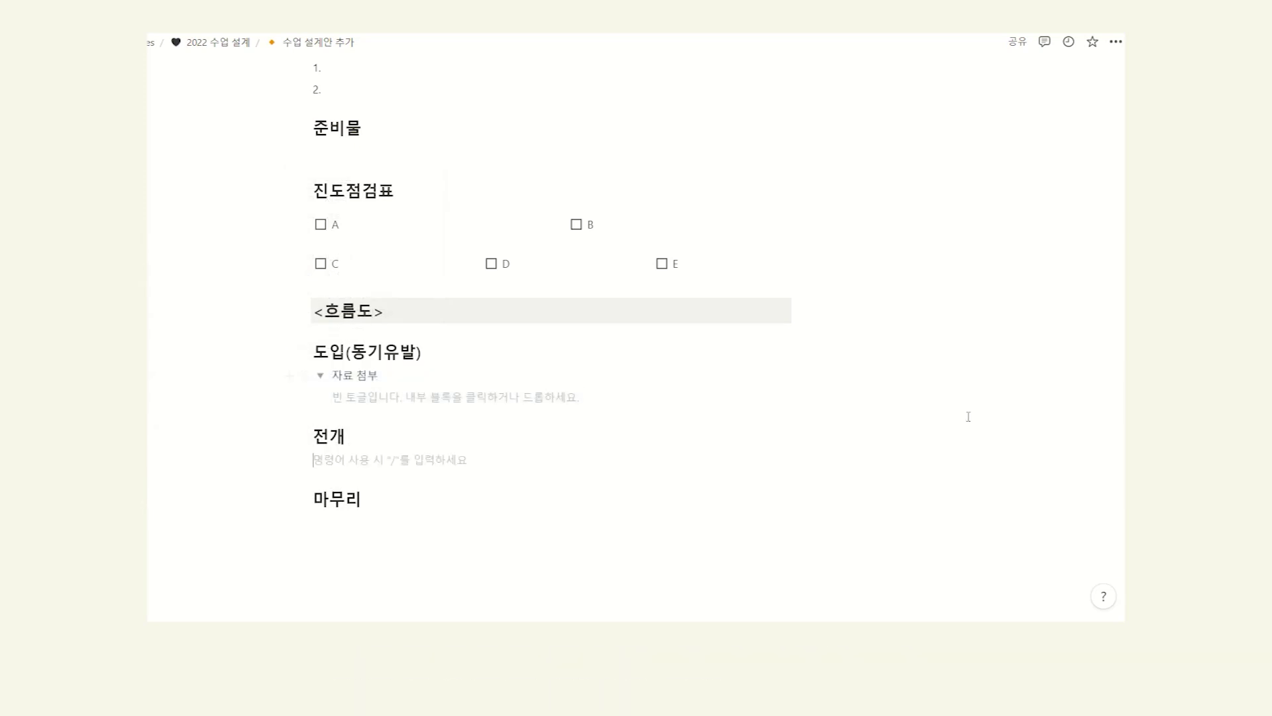
key(ctrl+Return)
Return from the finished lesson-plan form to the parent page 2022 수업 설계
scroll(835, 377, up, 3)
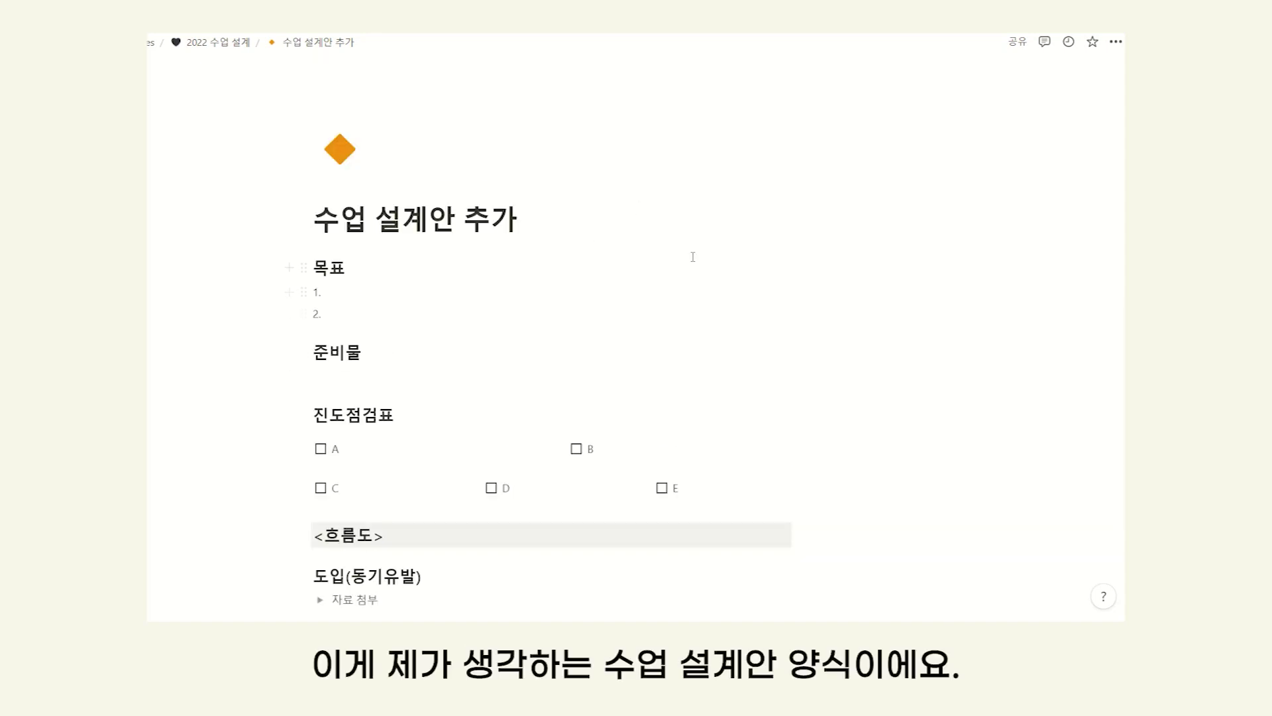
scroll(662, 278, down, 4)
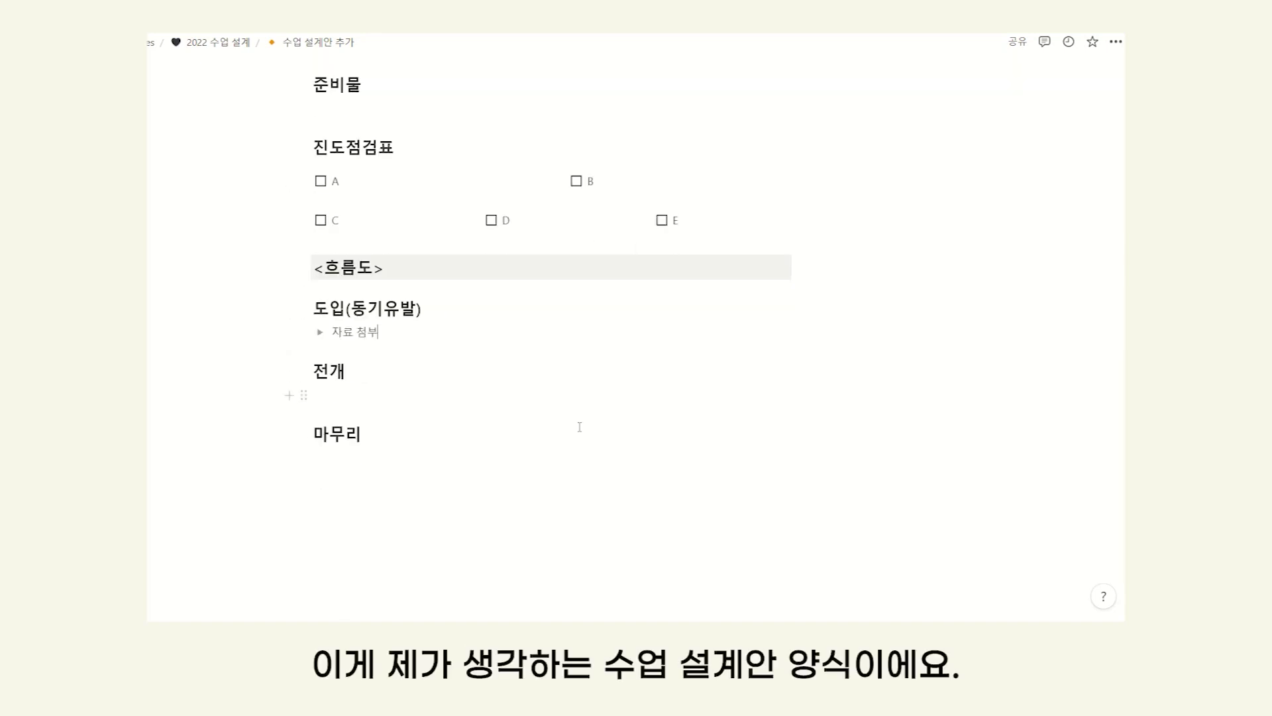
scroll(680, 318, up, 4)
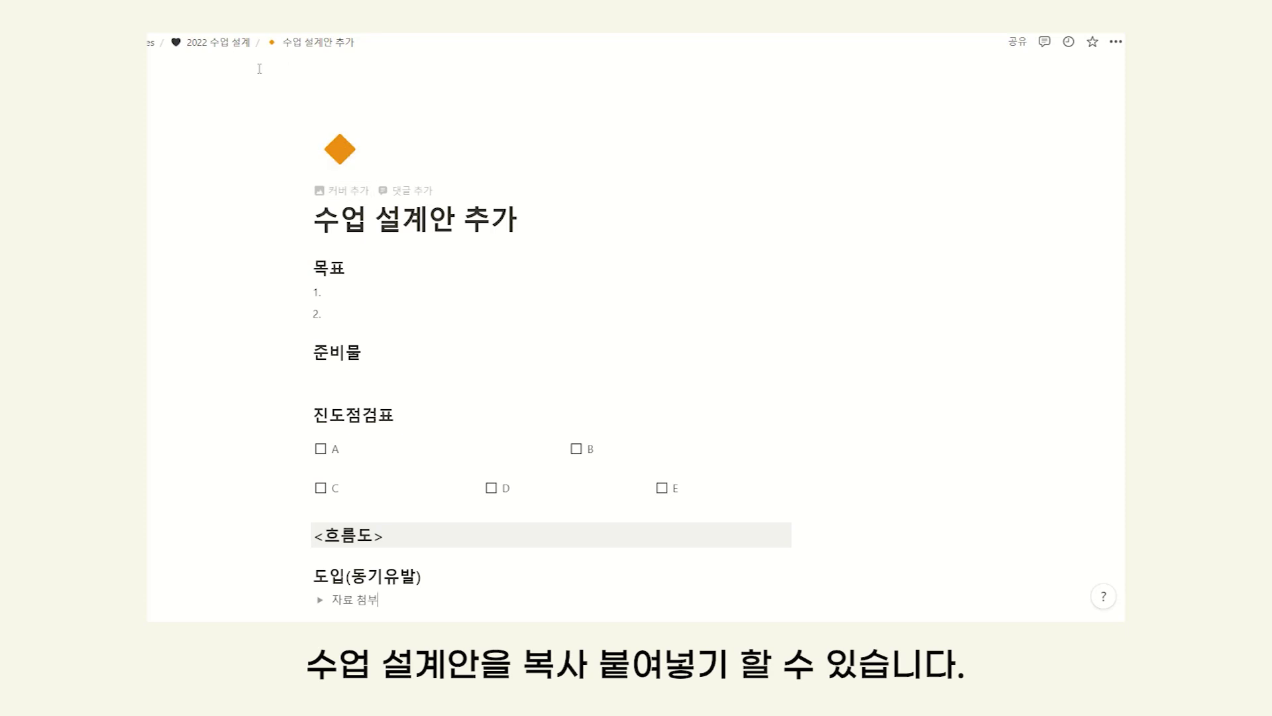
click(221, 51)
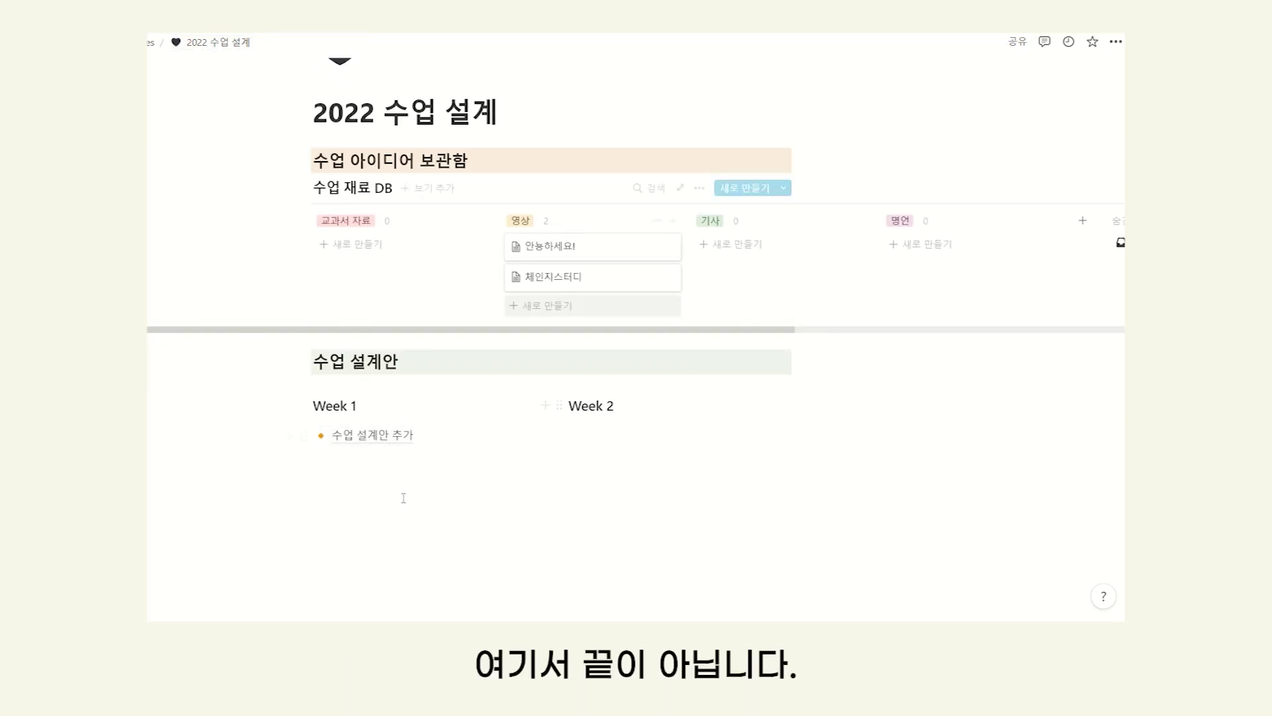
Duplicate the 수업 설계안 추가 page below Week 1, and delete the copy again
mouse_move(342, 437)
mouse_down()
mouse_move(345, 469)
mouse_move(343, 439)
mouse_move(320, 439)
mouse_up()
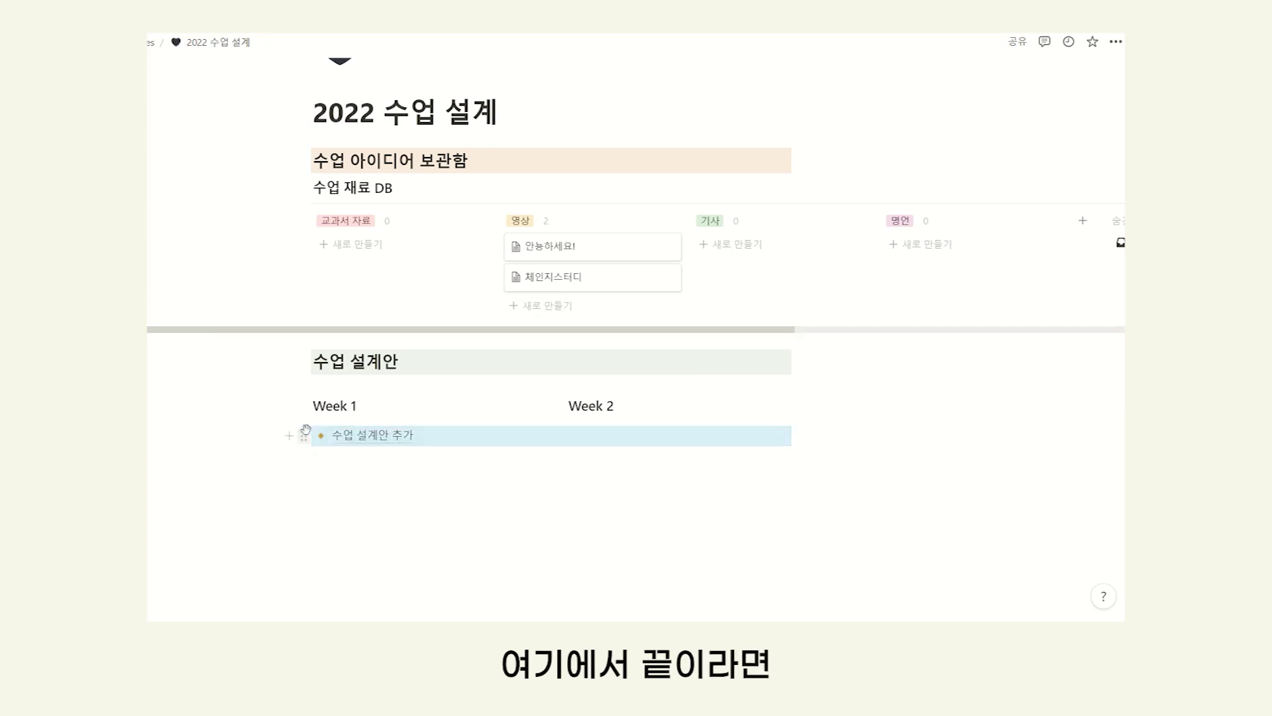
click(304, 436)
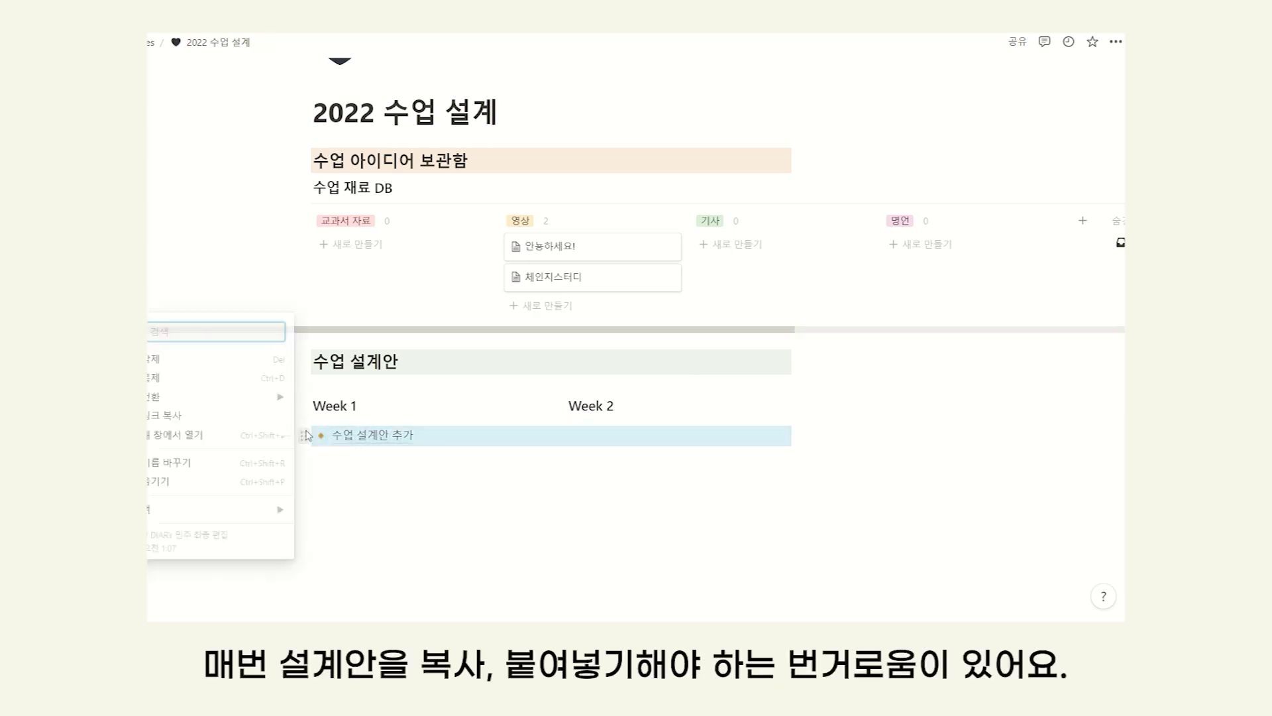
click(258, 377)
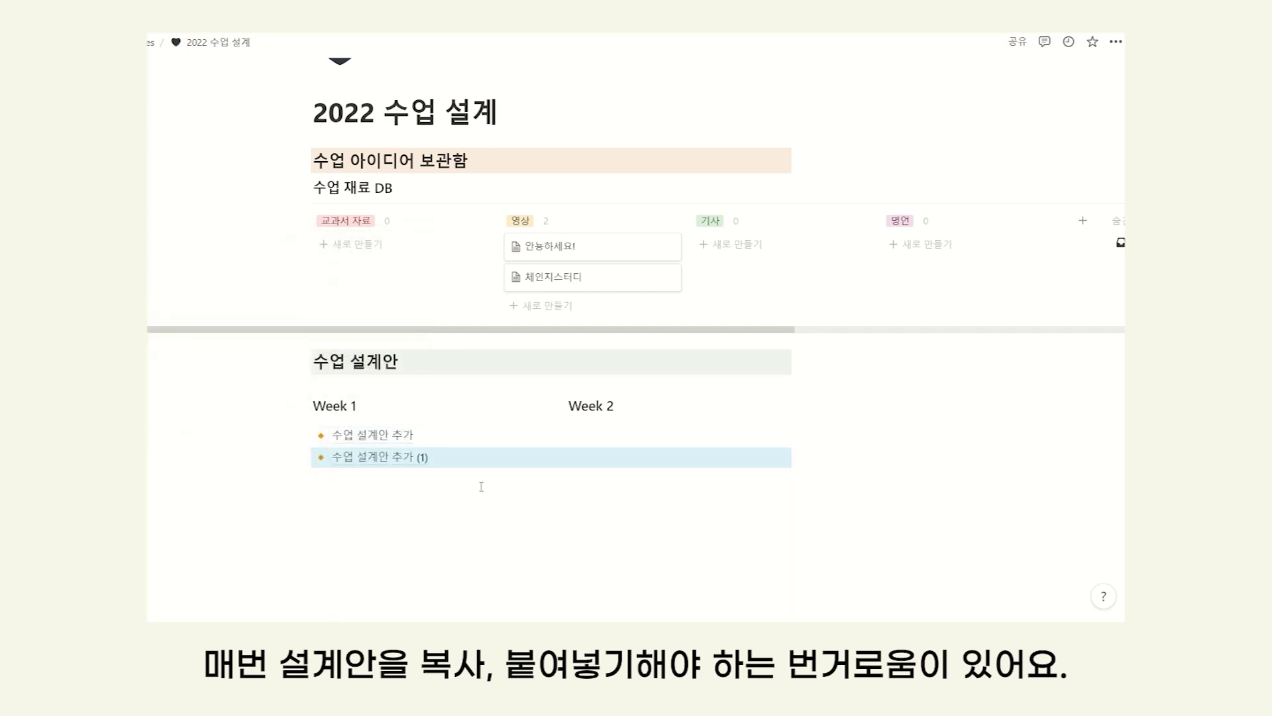
click(780, 459)
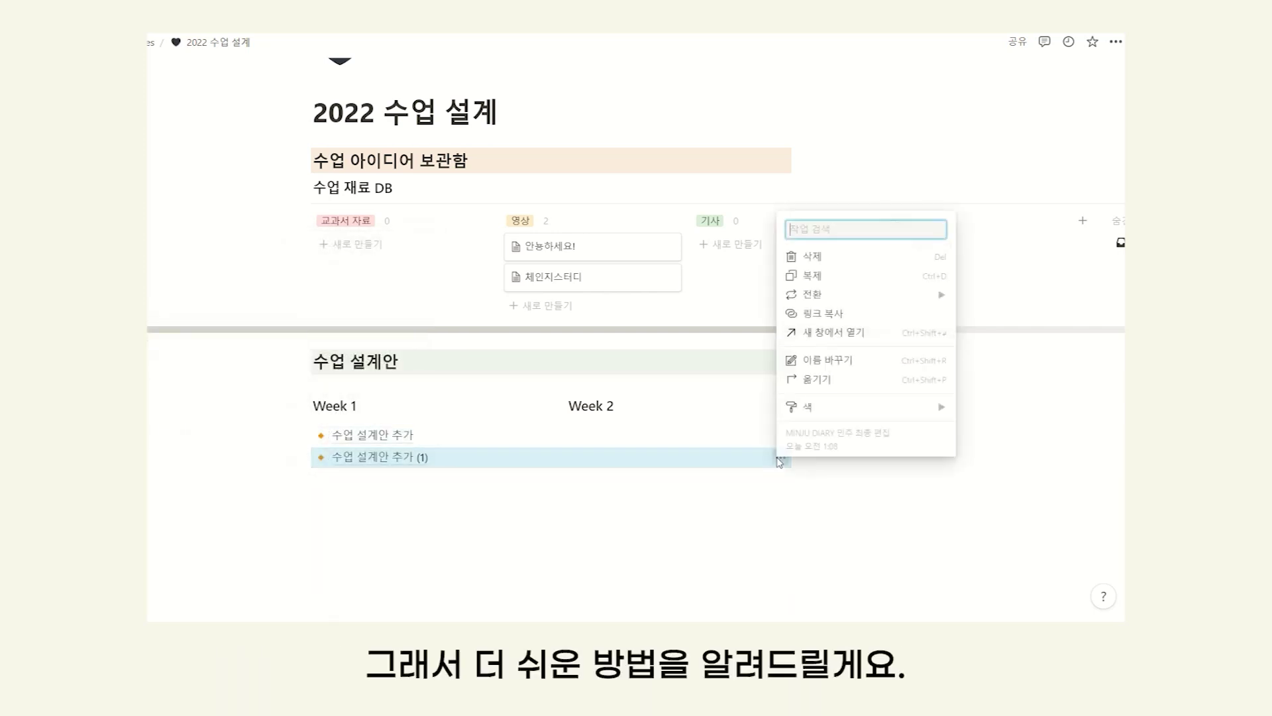
click(812, 256)
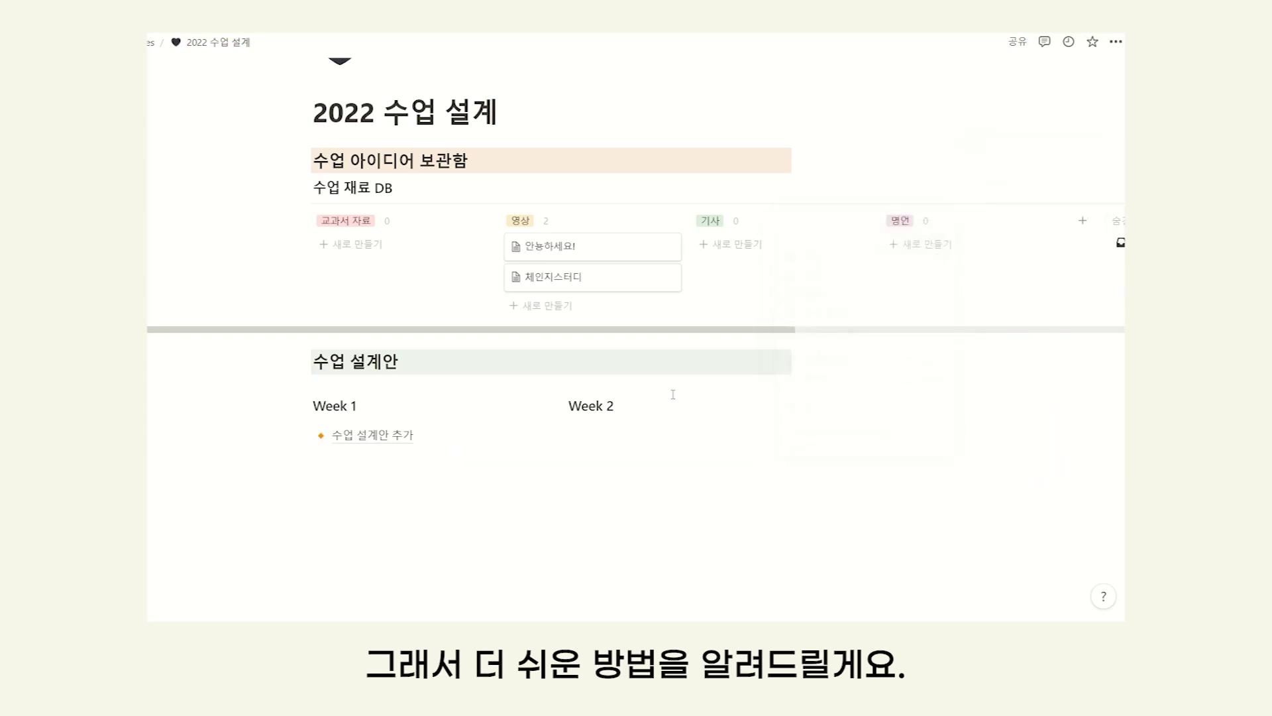
Add an empty line below the 수업 설계안 추가 page link and look through the block types that can be inserted
click(391, 474)
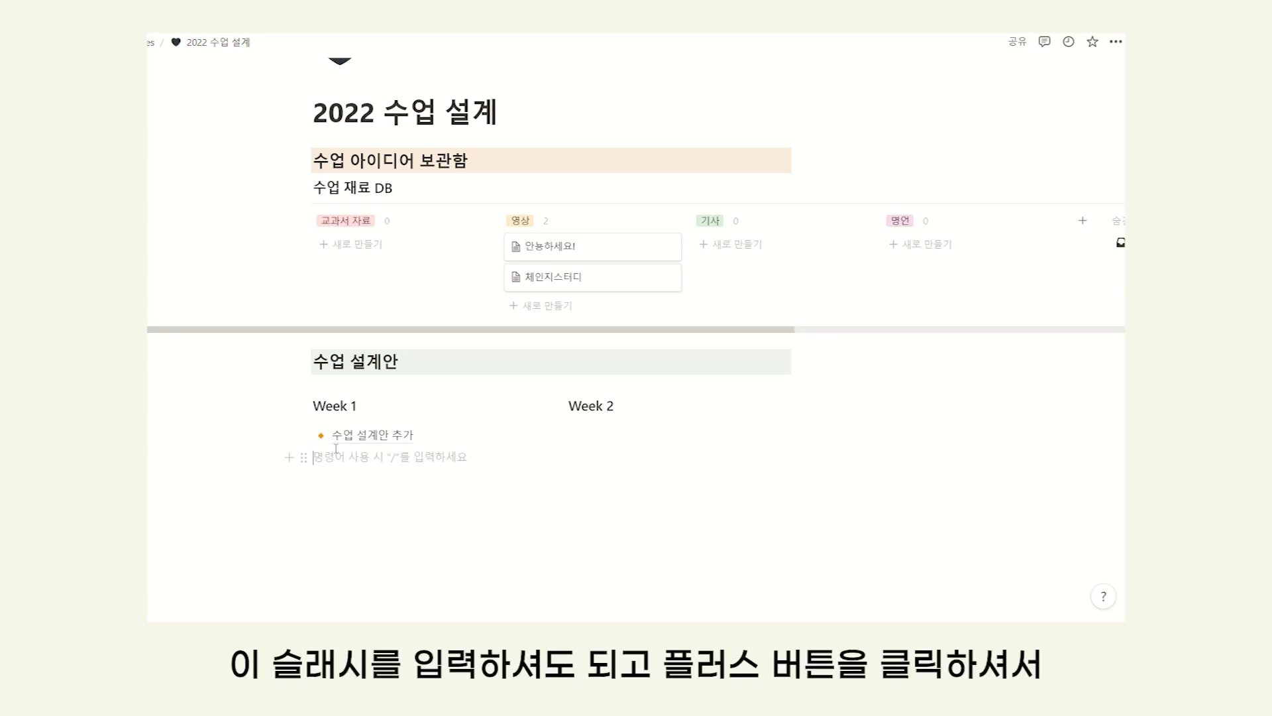
click(288, 457)
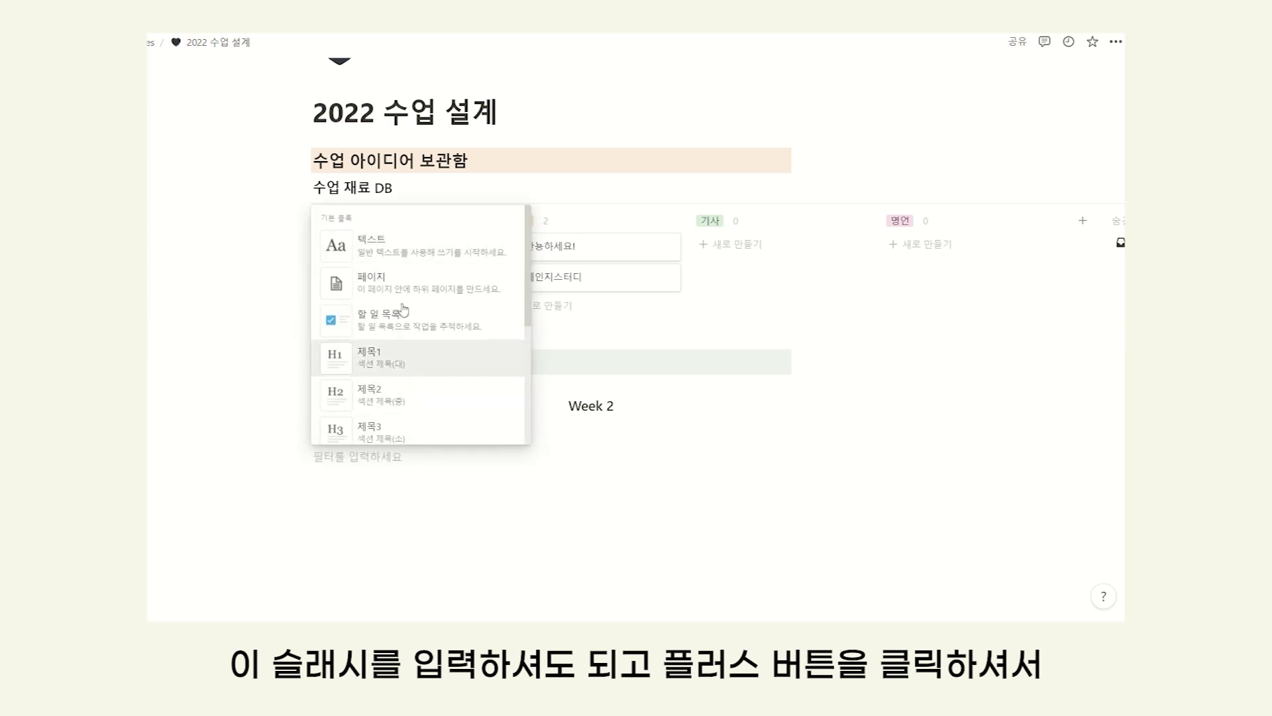
scroll(408, 318, down, 10)
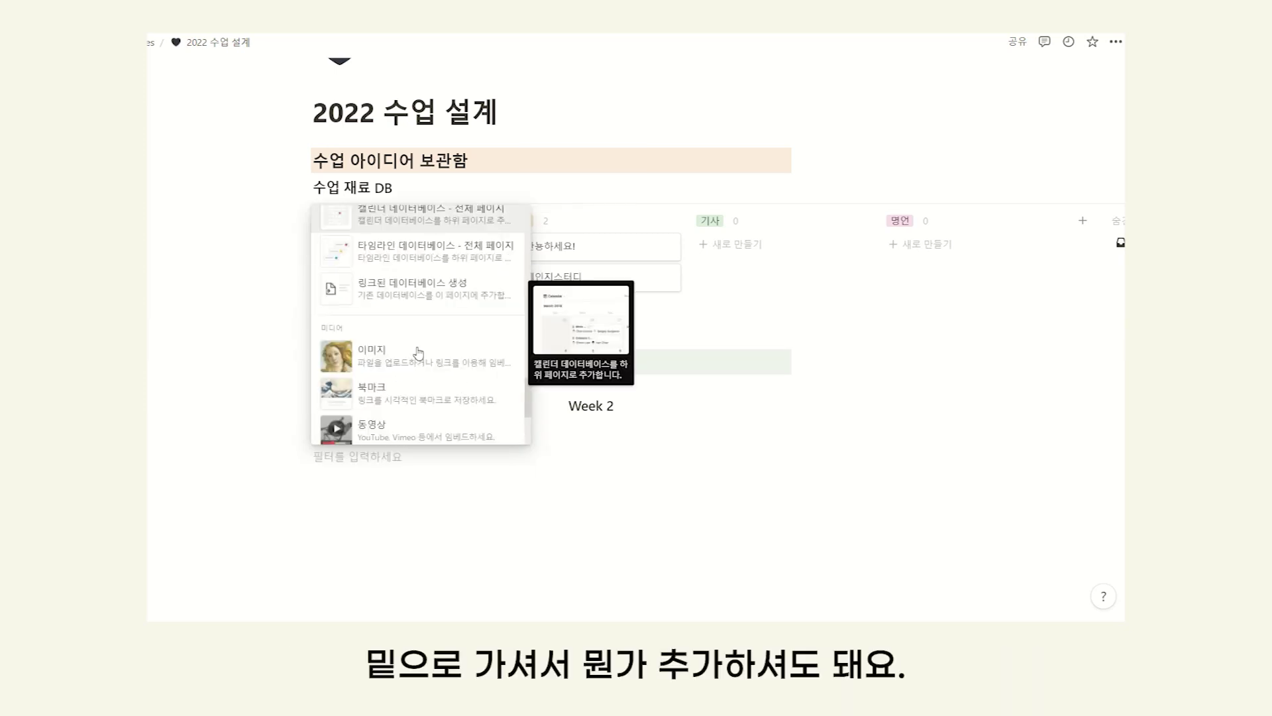
scroll(418, 358, down, 10)
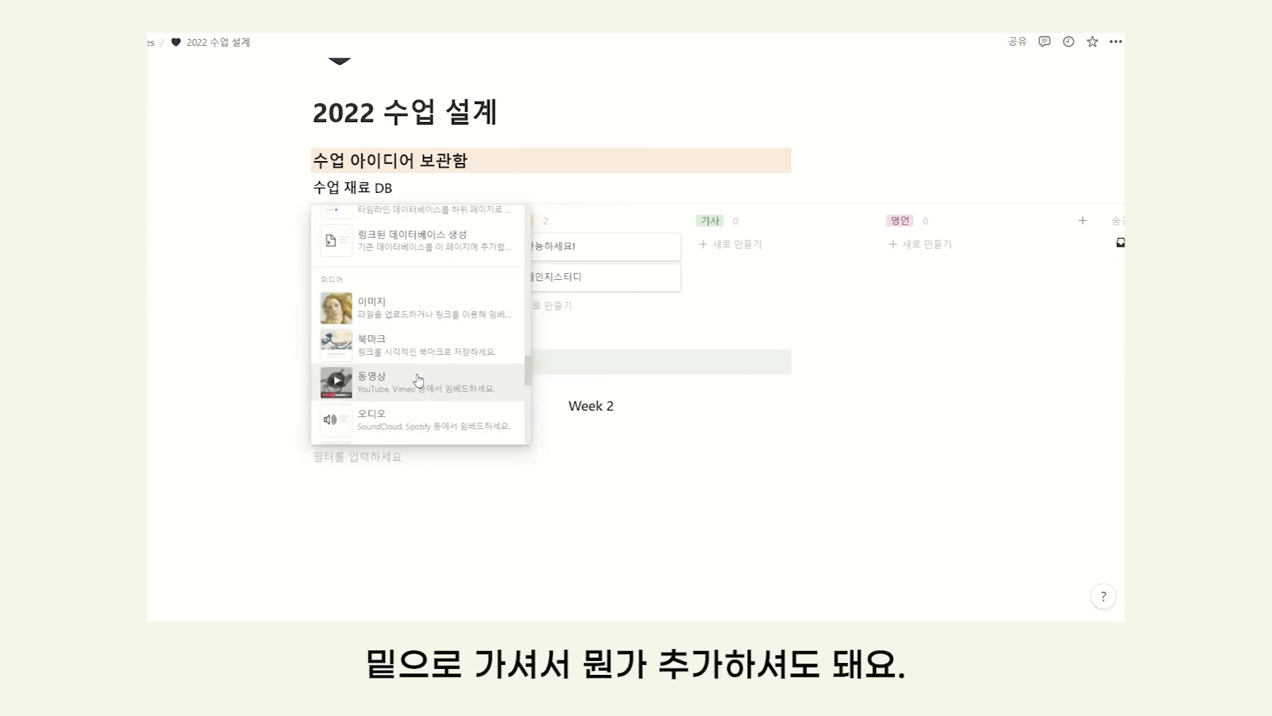
click(414, 459)
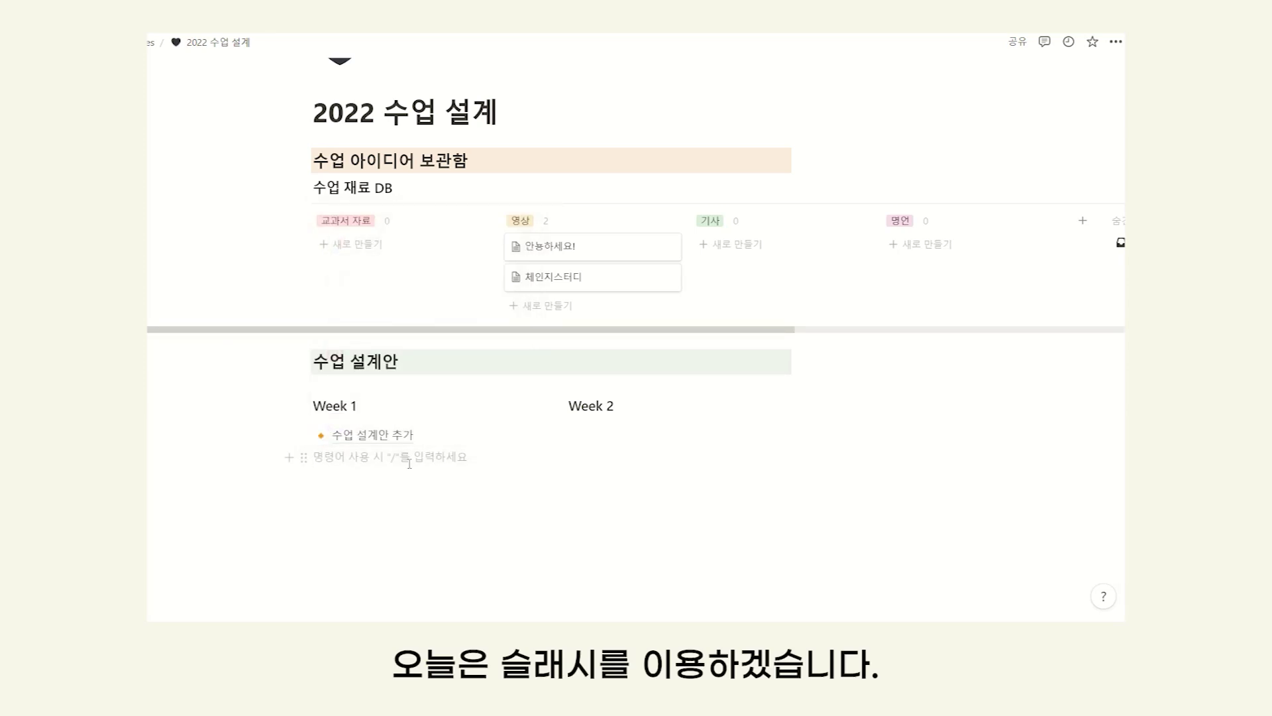
Insert a template button block (템플릿 버튼) on the empty line below the 수업 설계안 추가 page link
text(/)
text(트플리)
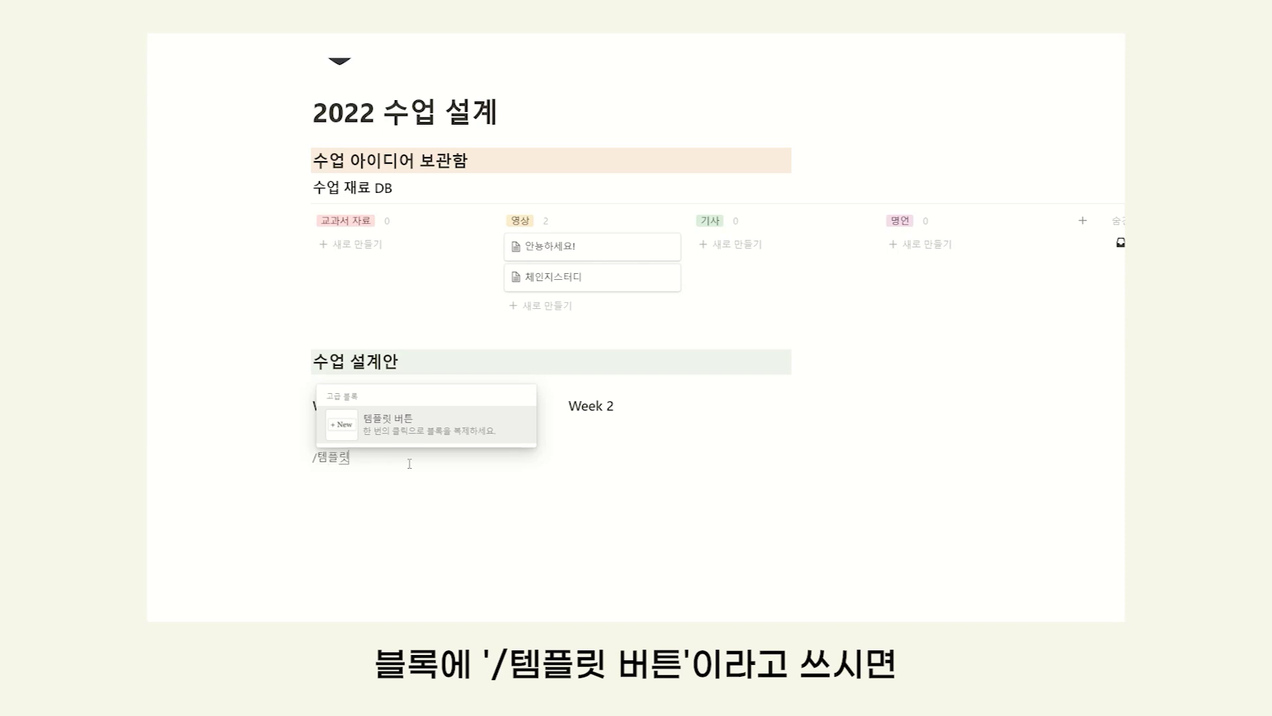
mouse_move(403, 442)
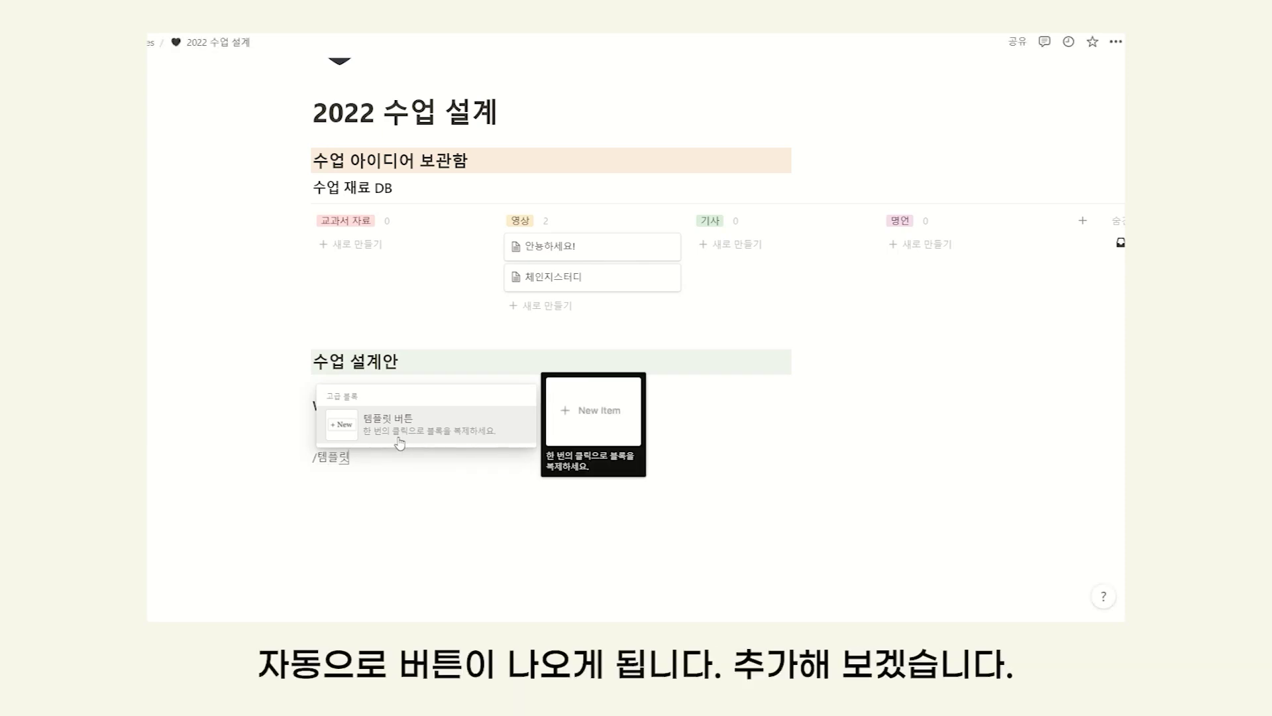
click(406, 438)
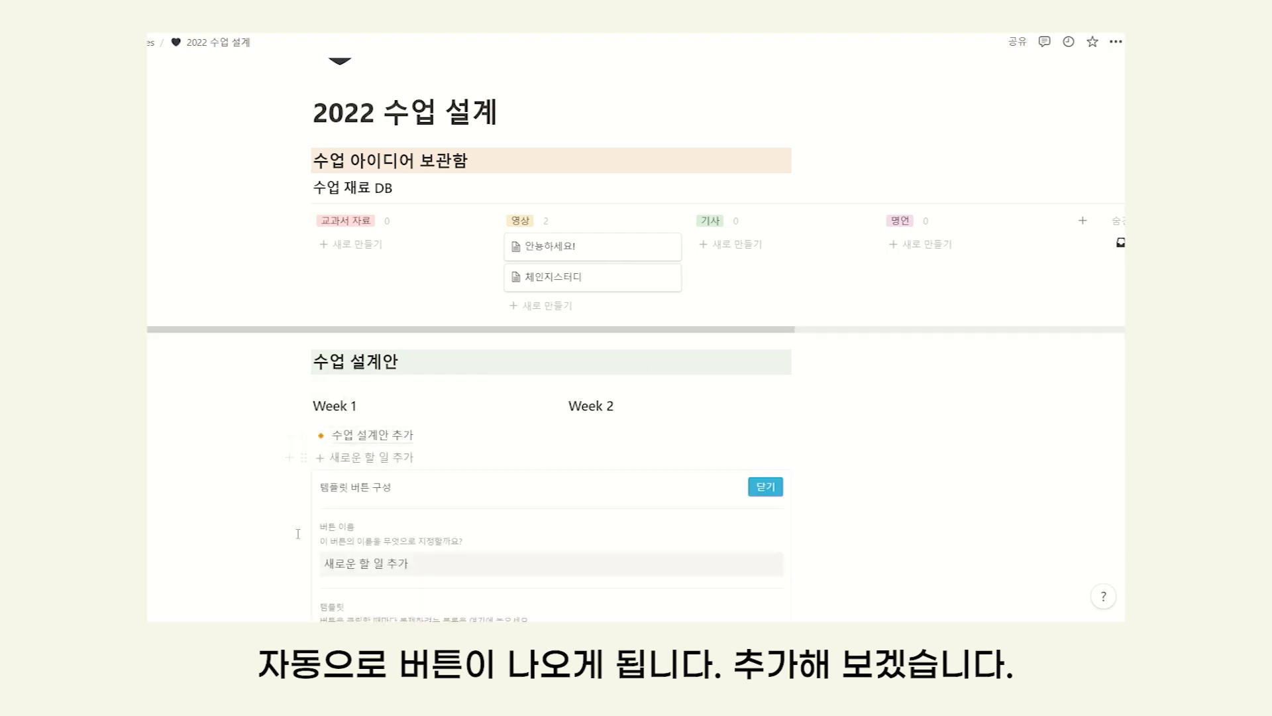
Name the template button 수업 설계안 추가
scroll(409, 463, down, 2)
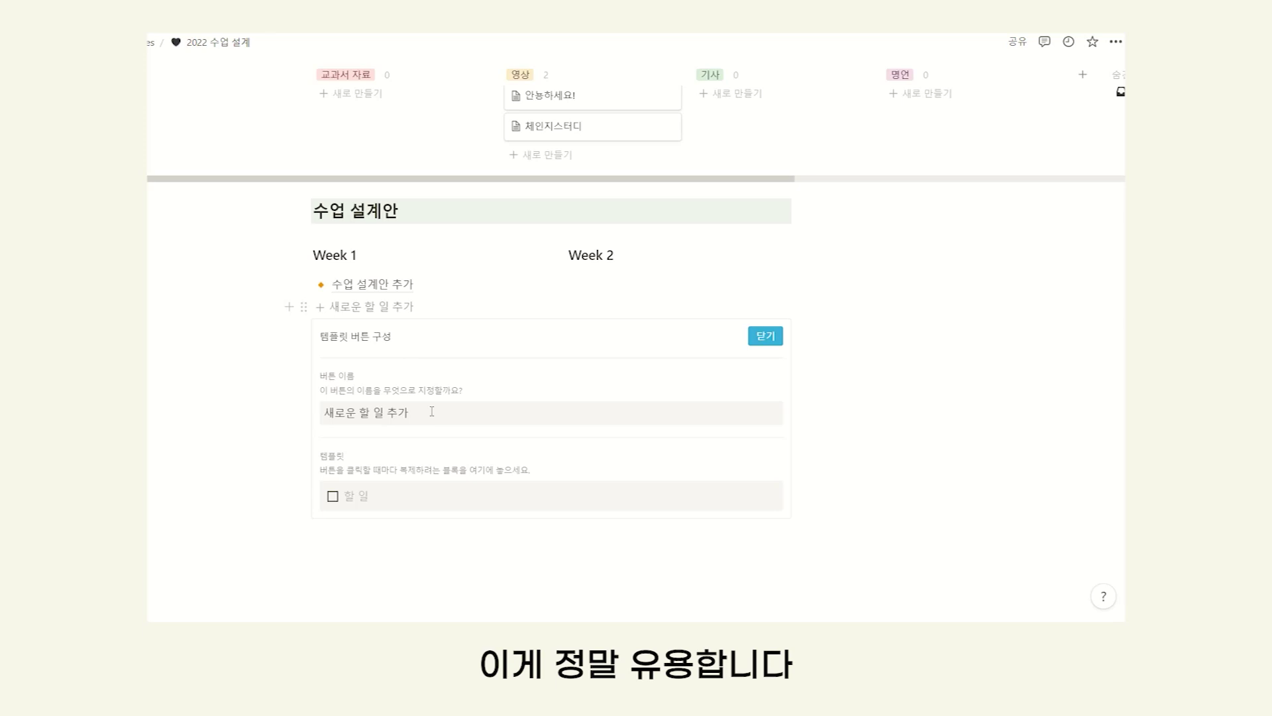
drag(432, 411, 360, 415)
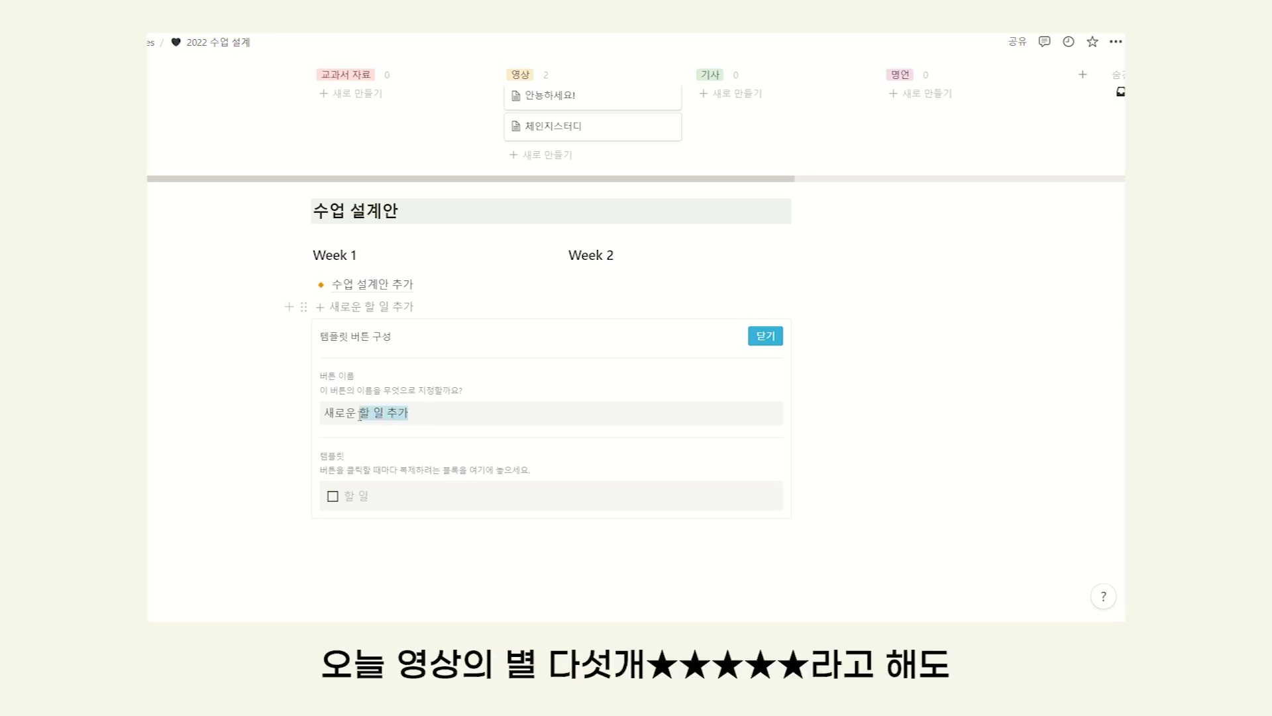
key(ctrl+a)
key(BackSpace)
text(수)
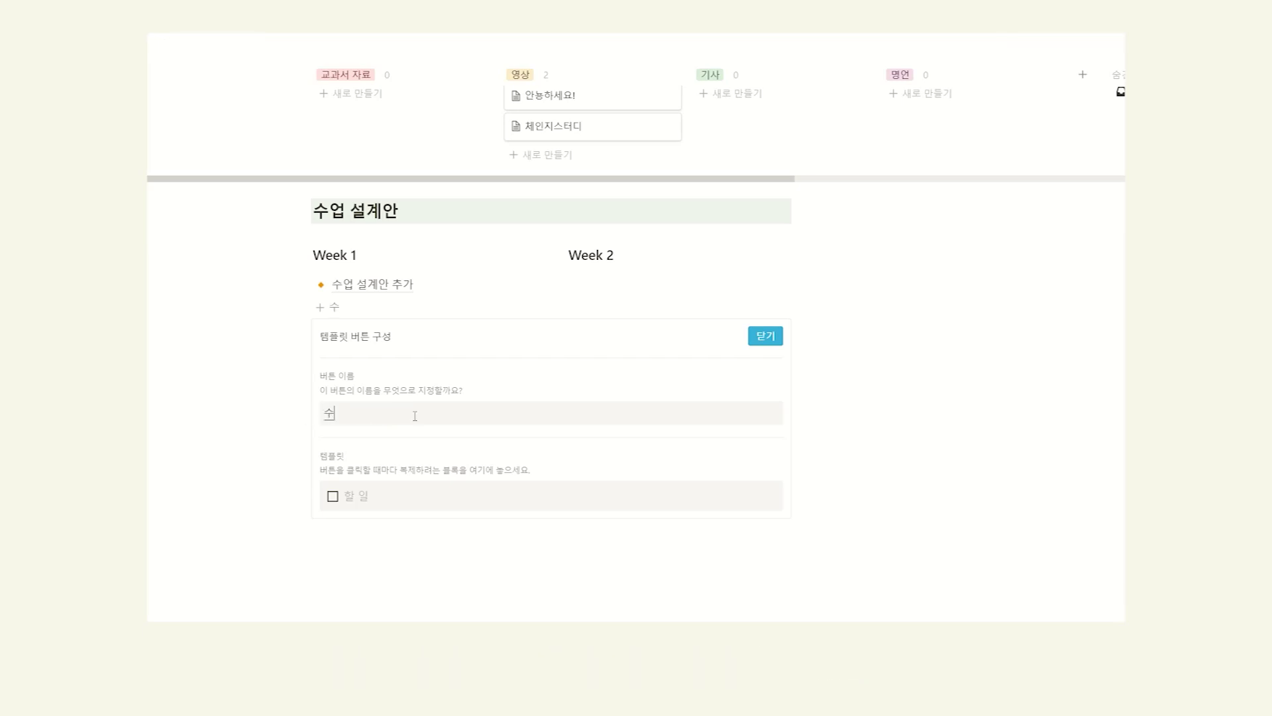
text(업 설계안 추가)
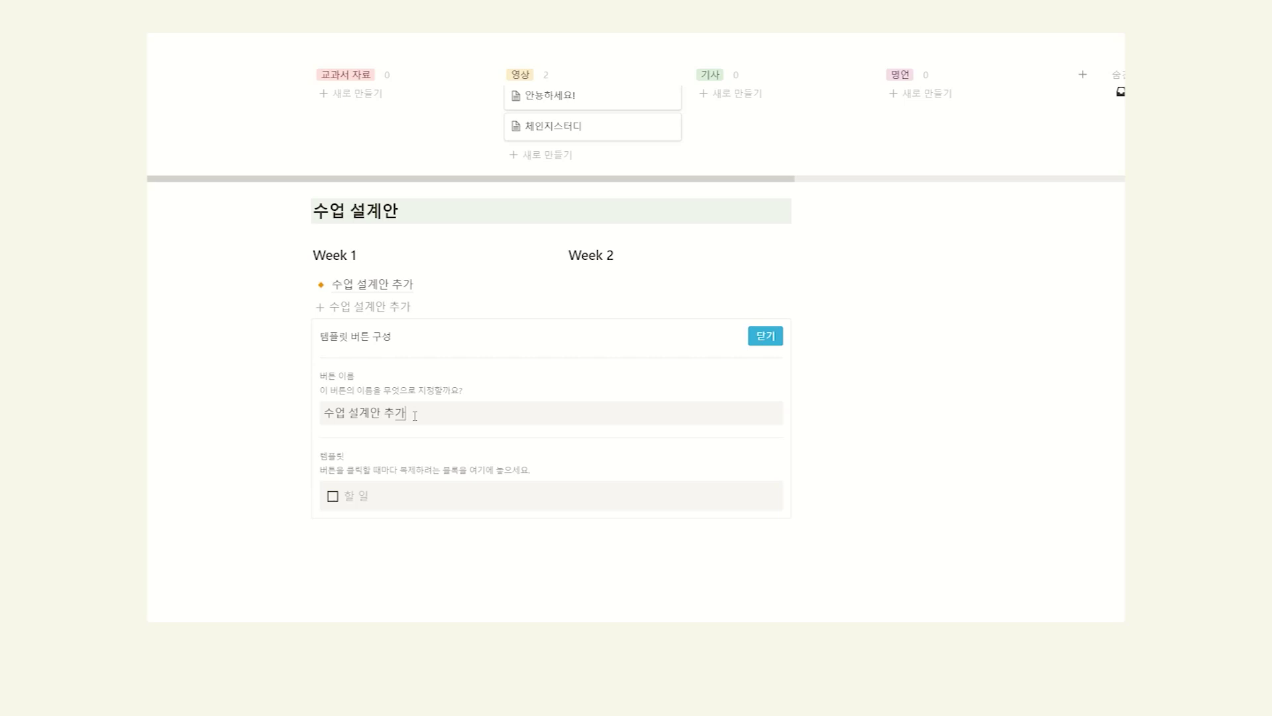
Replace the default to-do in the button's template with the 수업 설계안 추가 page and close the button configuration
click(369, 506)
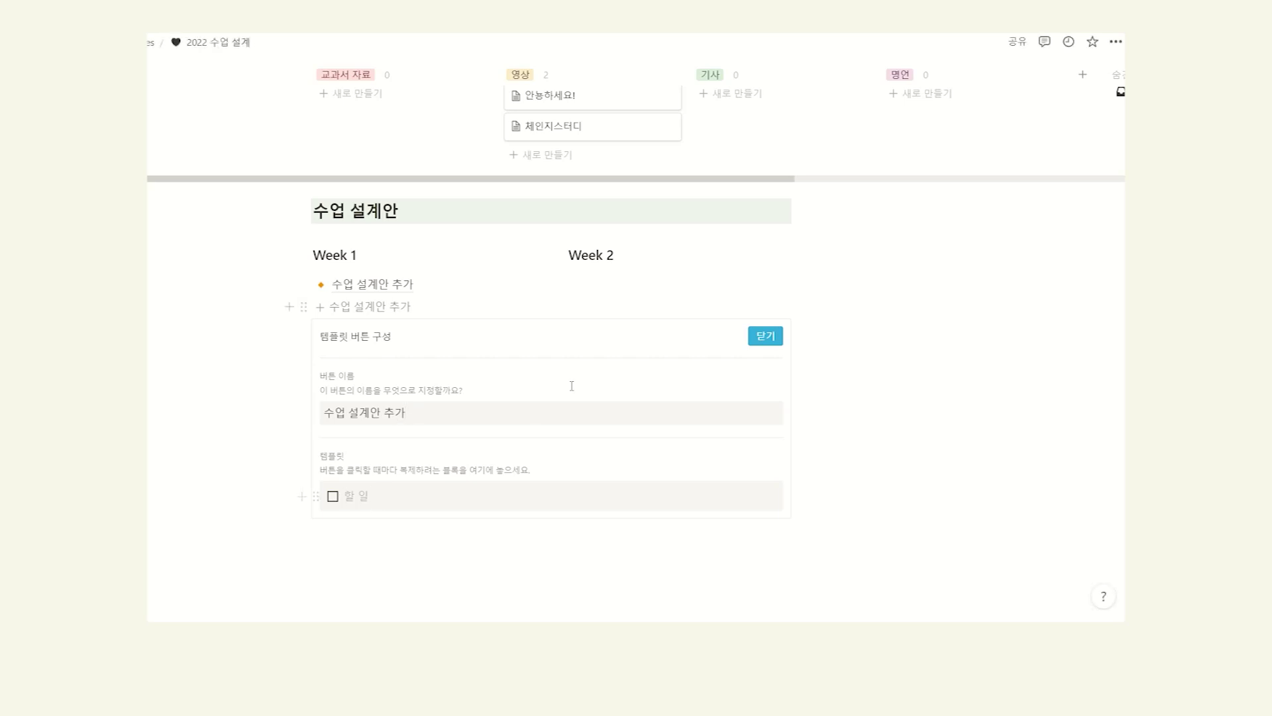
drag(397, 285, 394, 492)
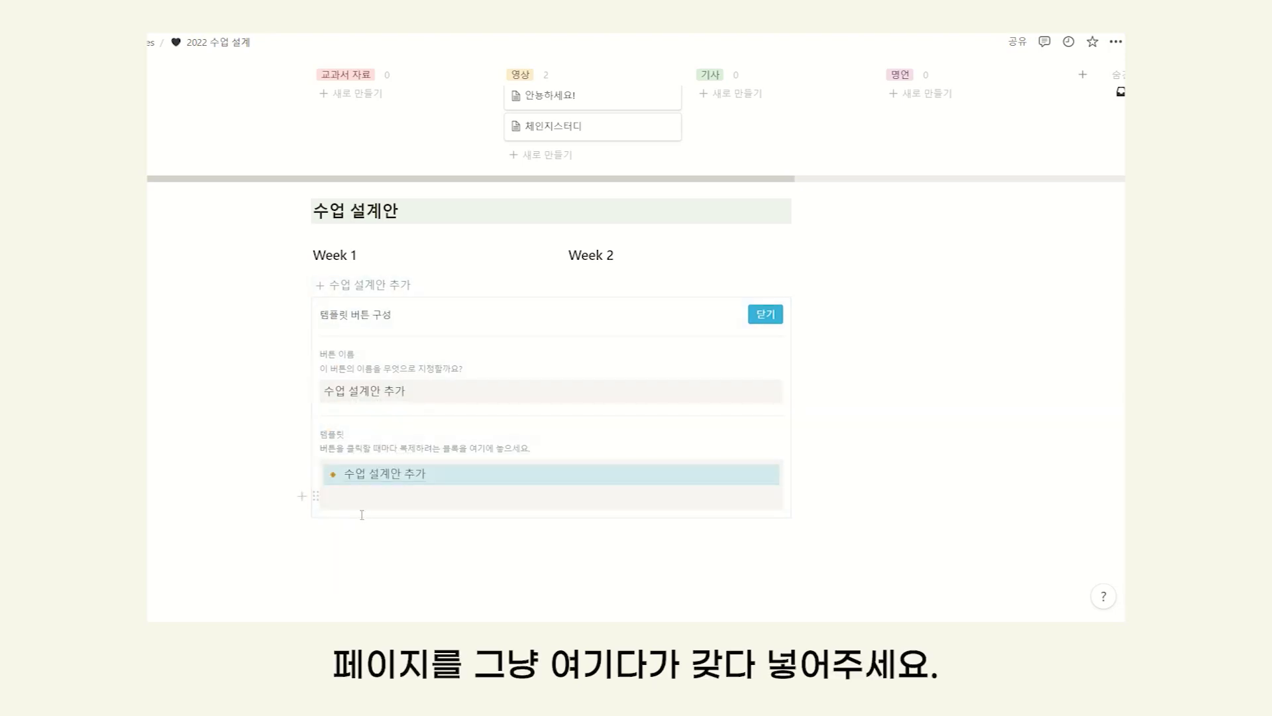
key(BackSpace)
drag(330, 473, 400, 265)
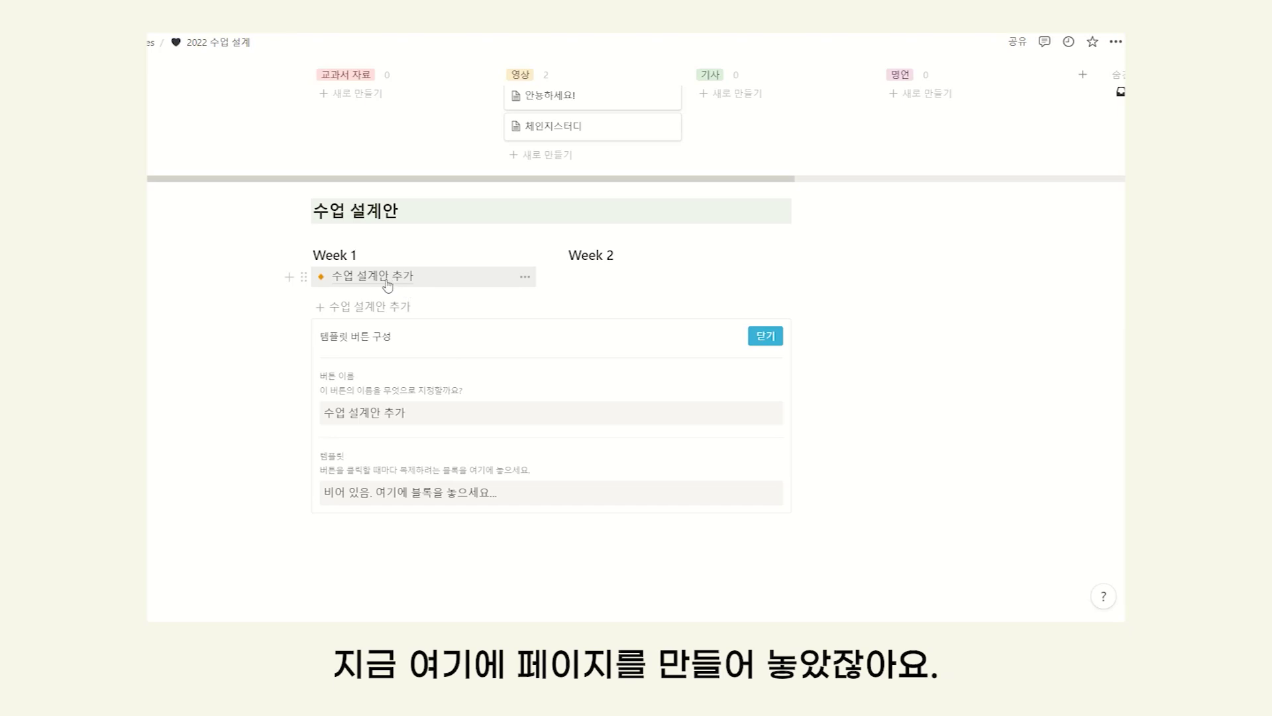
drag(391, 280, 496, 497)
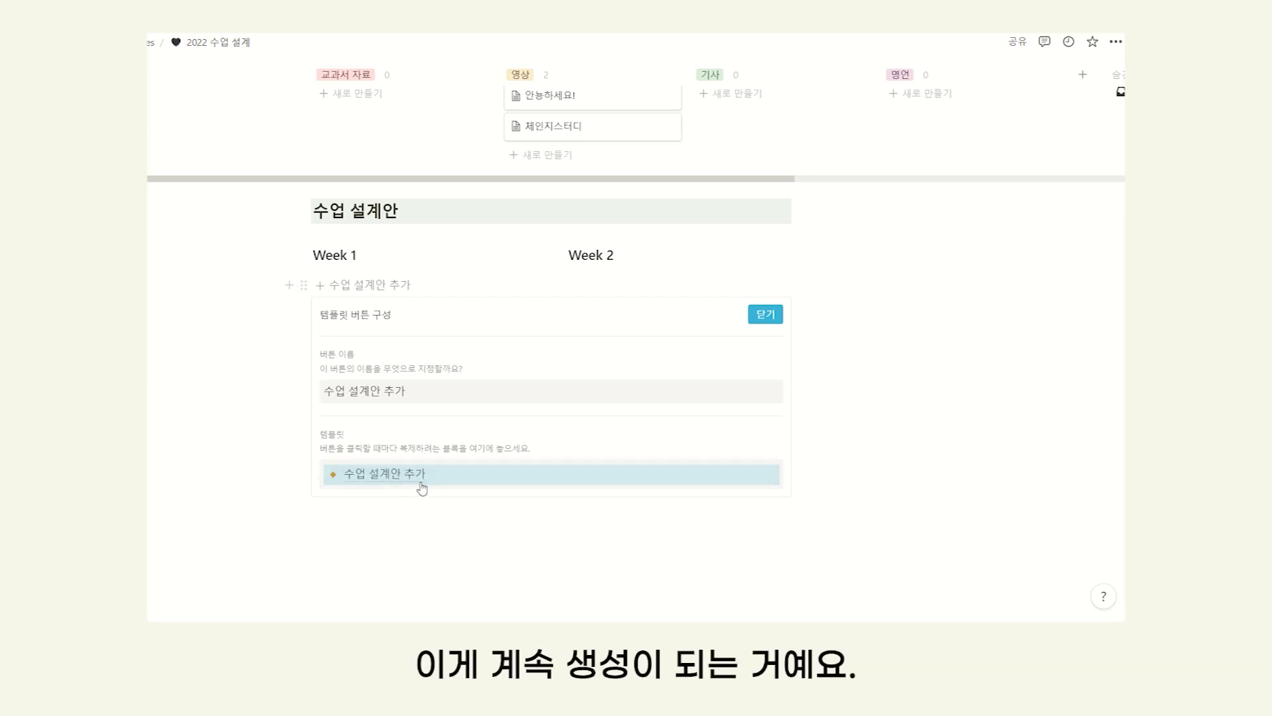
click(770, 314)
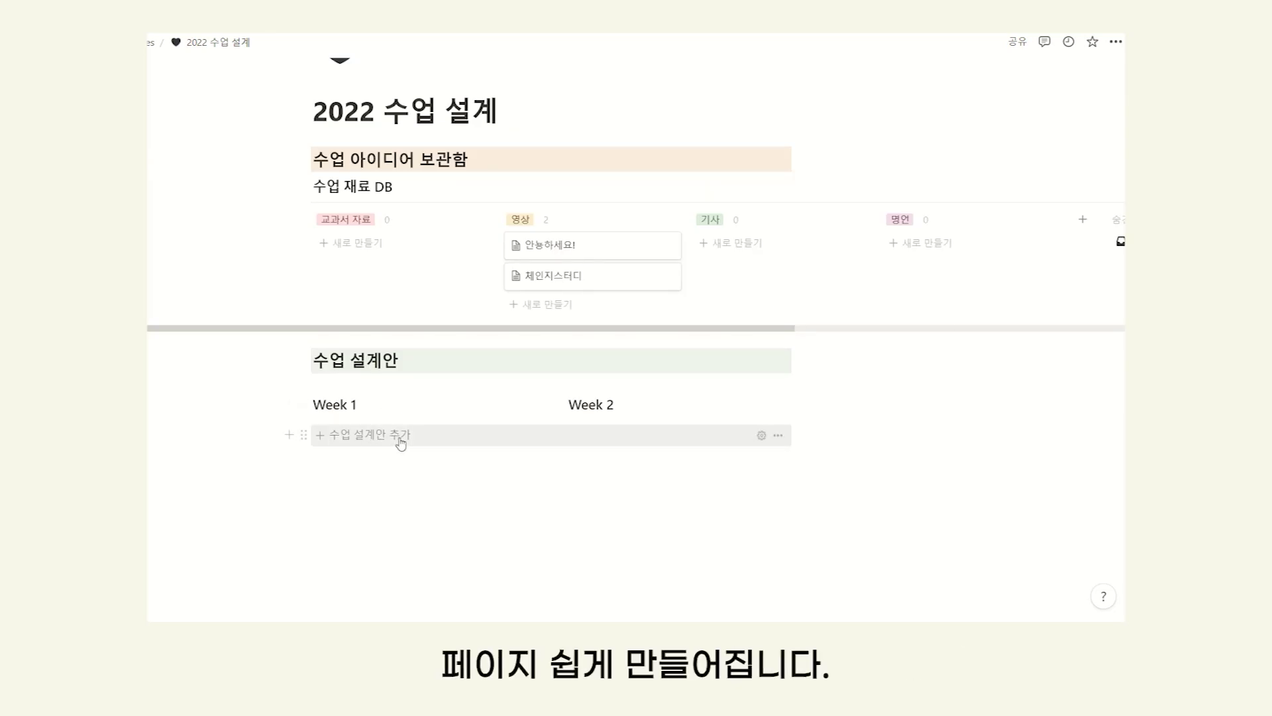
Generate two lesson-plan pages below Week 1 with the template button and return to the 2022 수업 설계 page
click(365, 442)
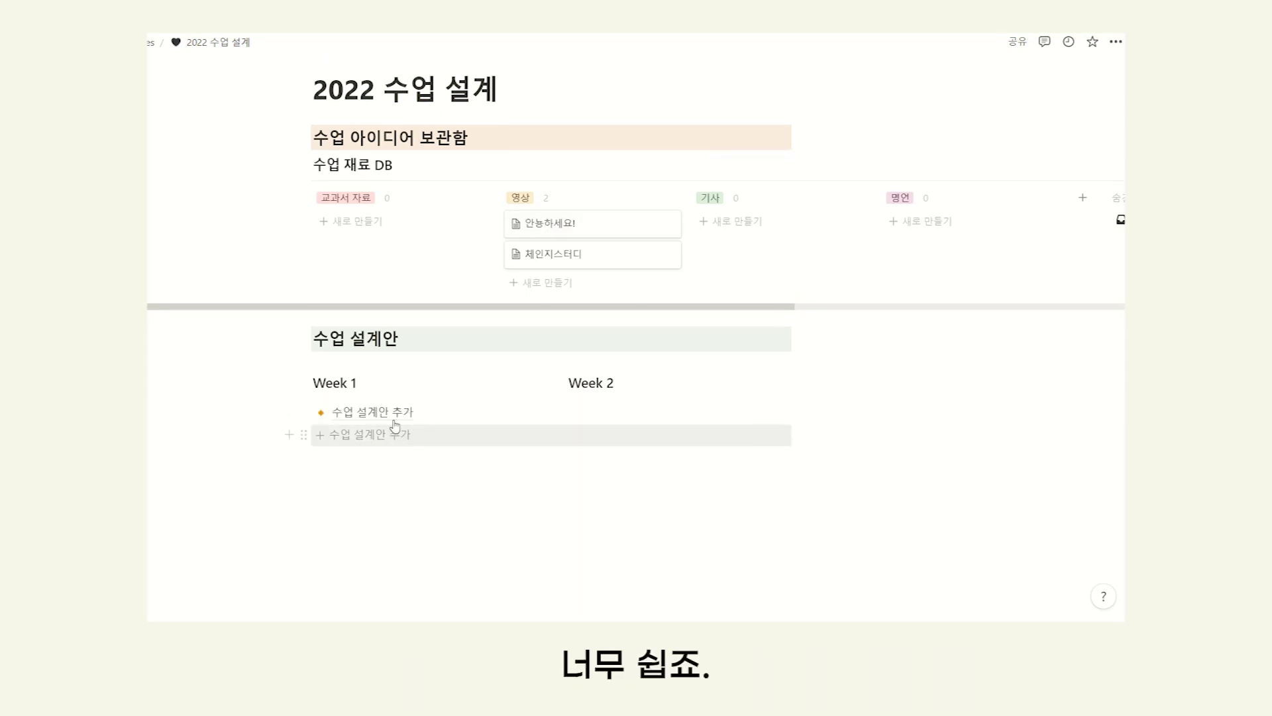
click(371, 412)
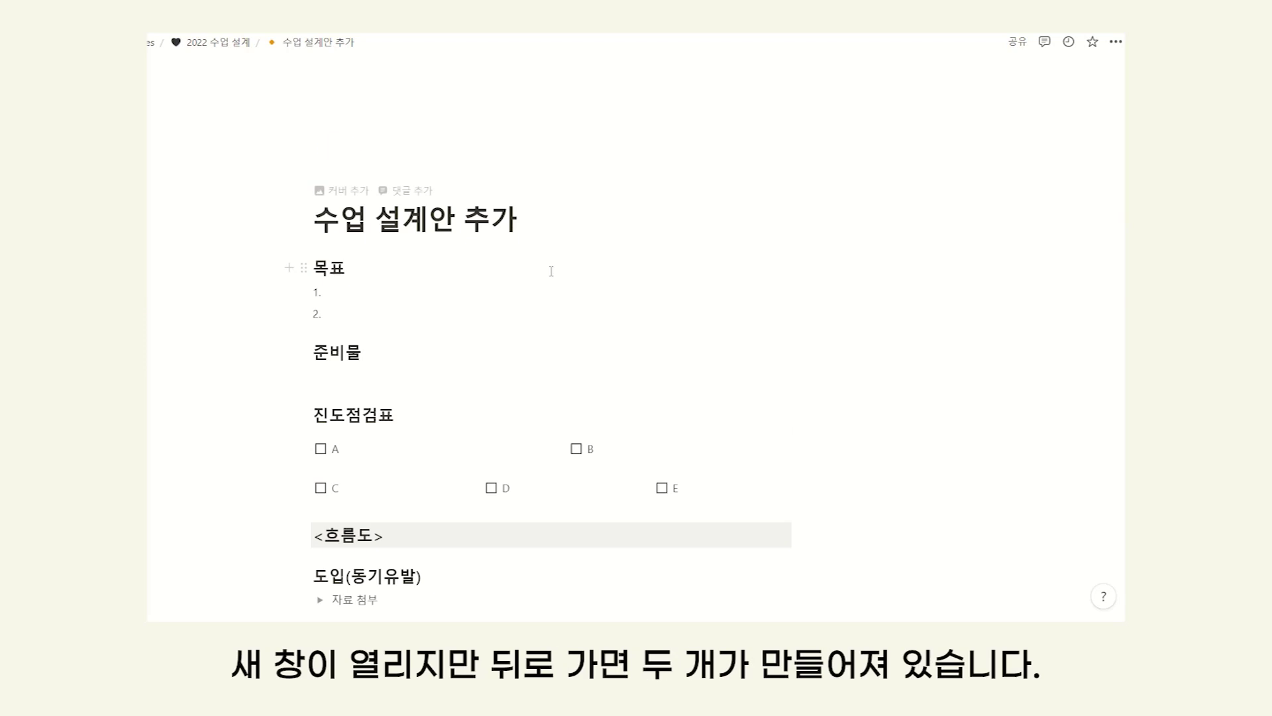
click(219, 41)
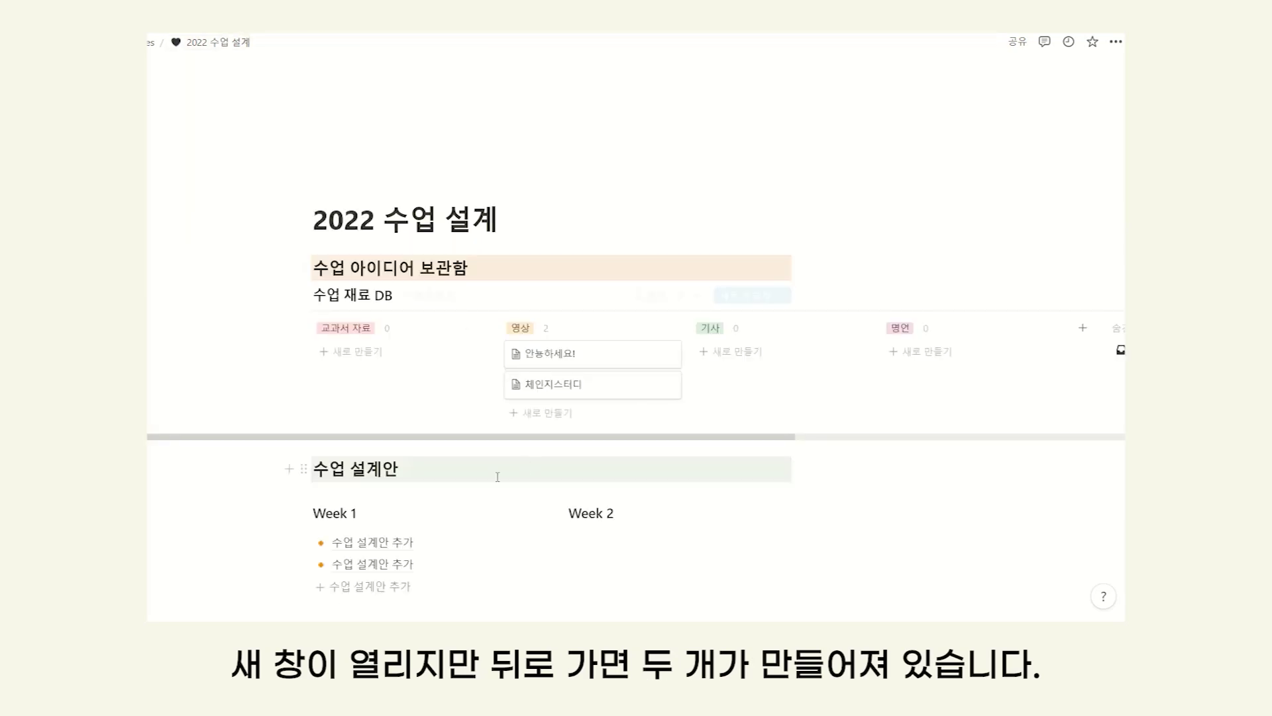
Move the 수업 설계안 추가 template button directly below the Week 1 heading, above the generated lesson-plan pages
scroll(464, 424, down, 3)
drag(304, 434, 318, 375)
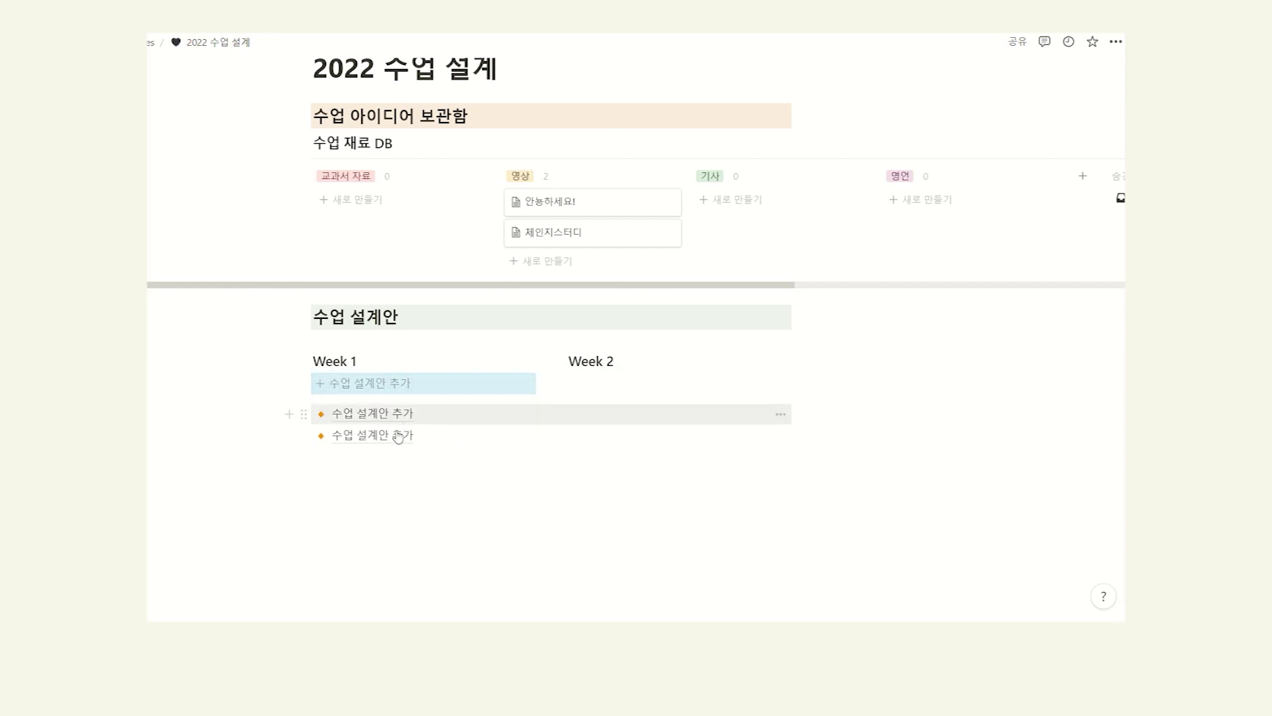
click(383, 389)
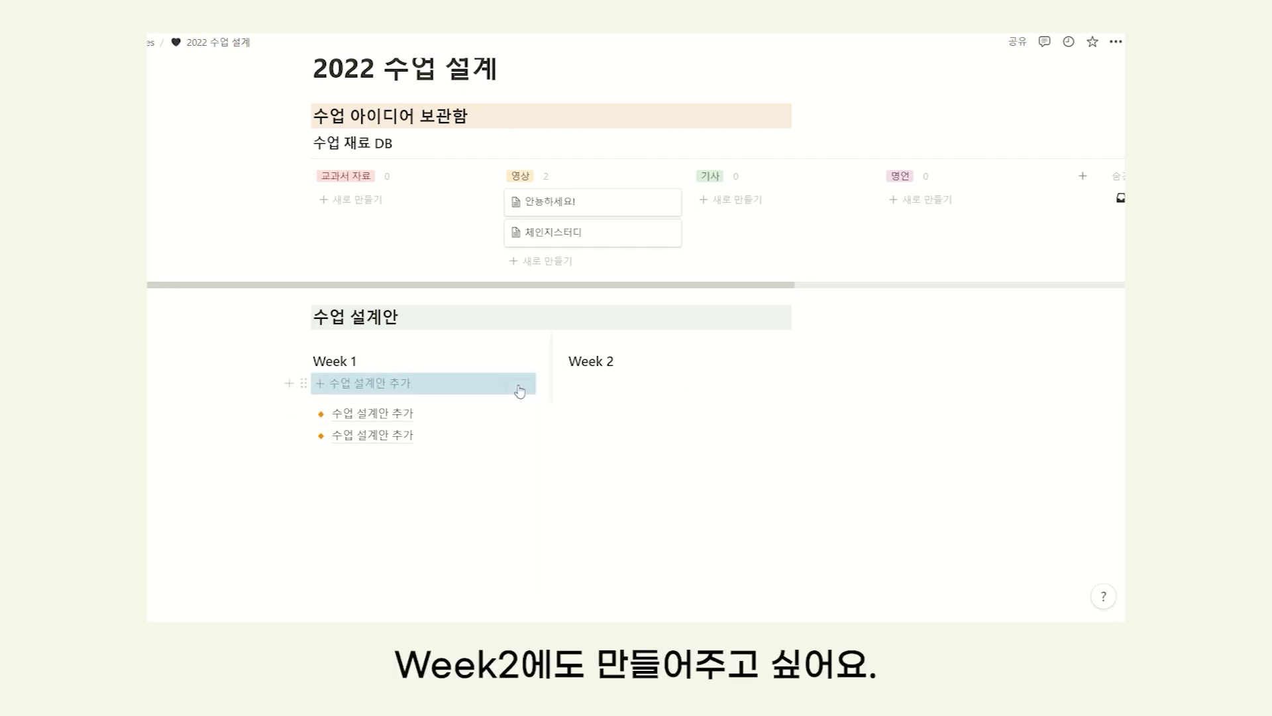
Duplicate the Week 1 template button and move the copy below the Week 2 heading
click(479, 385)
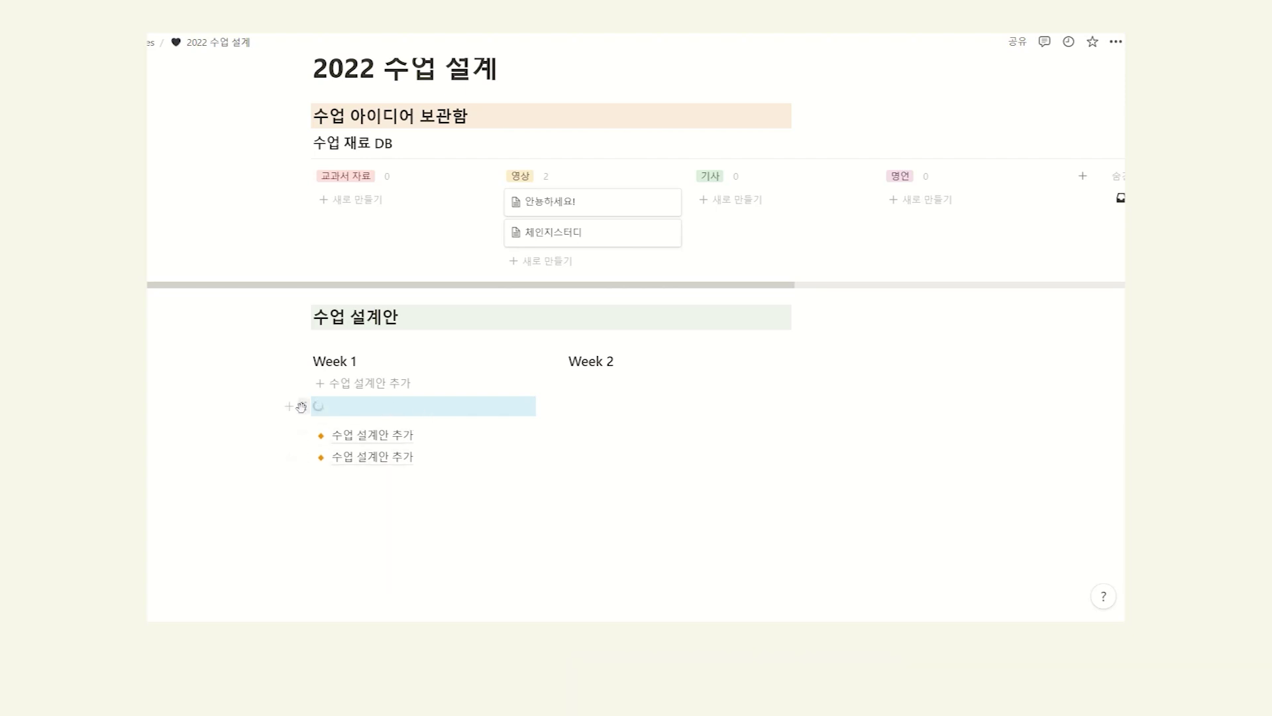
drag(301, 407, 605, 379)
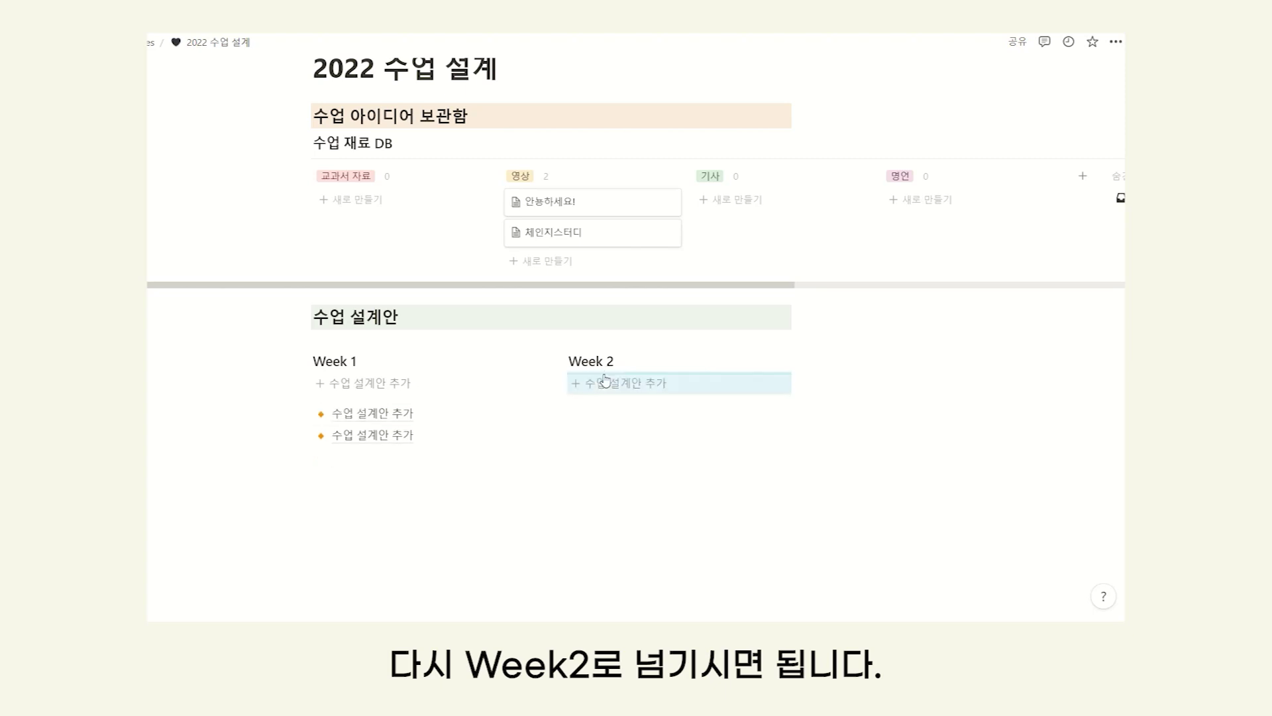
click(607, 396)
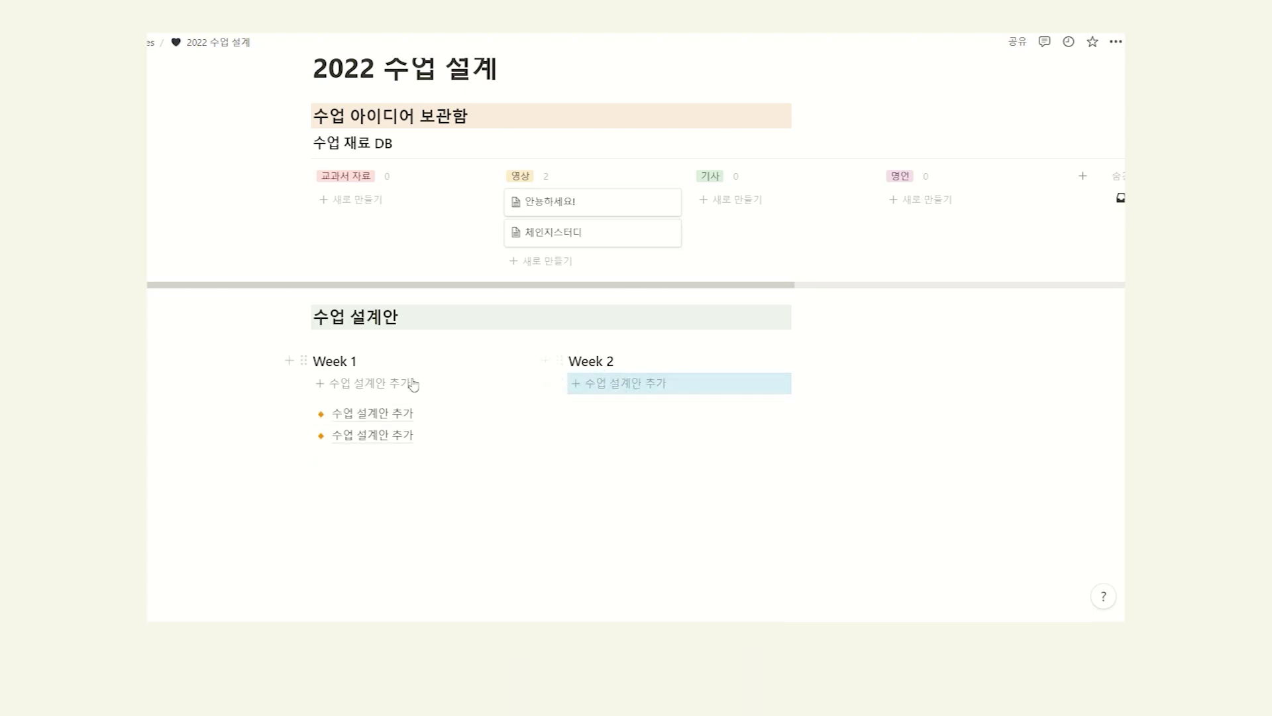
Delete the two generated 수업 설계안 추가 pages below the Week 1 template button
drag(415, 493, 301, 416)
key(Delete)
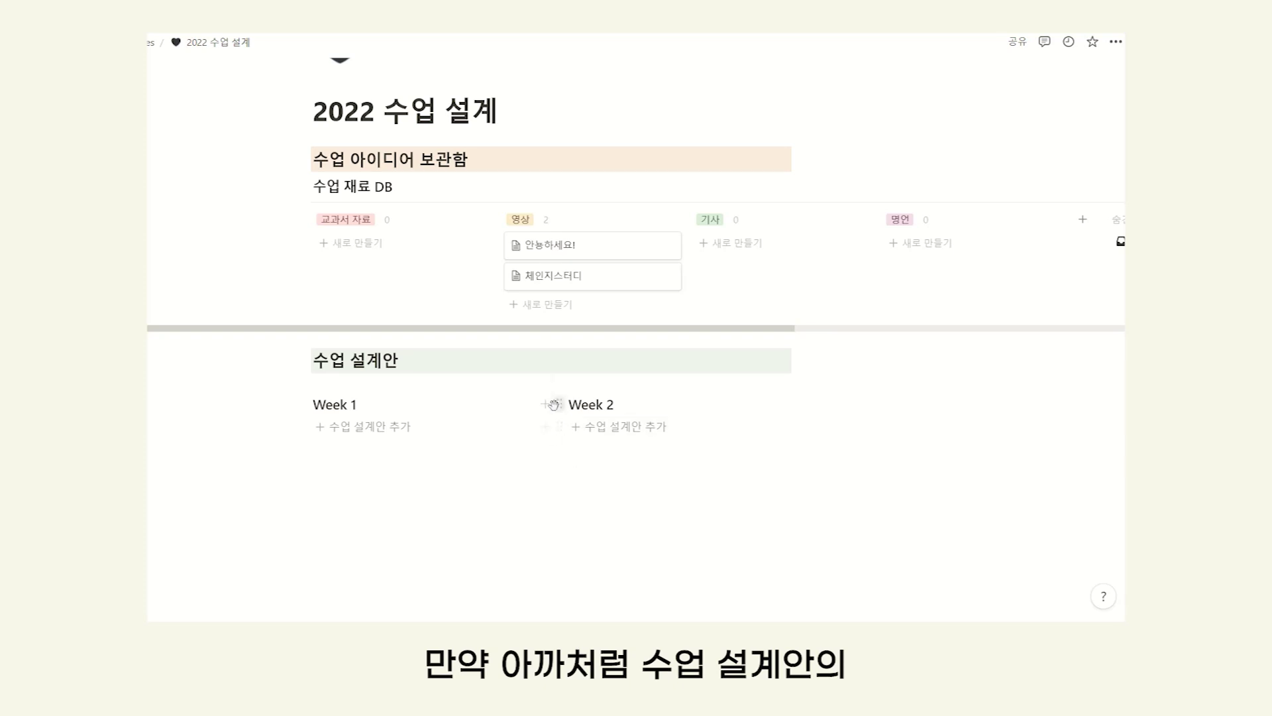
Review the Week 1 template button's configuration and its additional block actions, closing both without changes
mouse_move(415, 441)
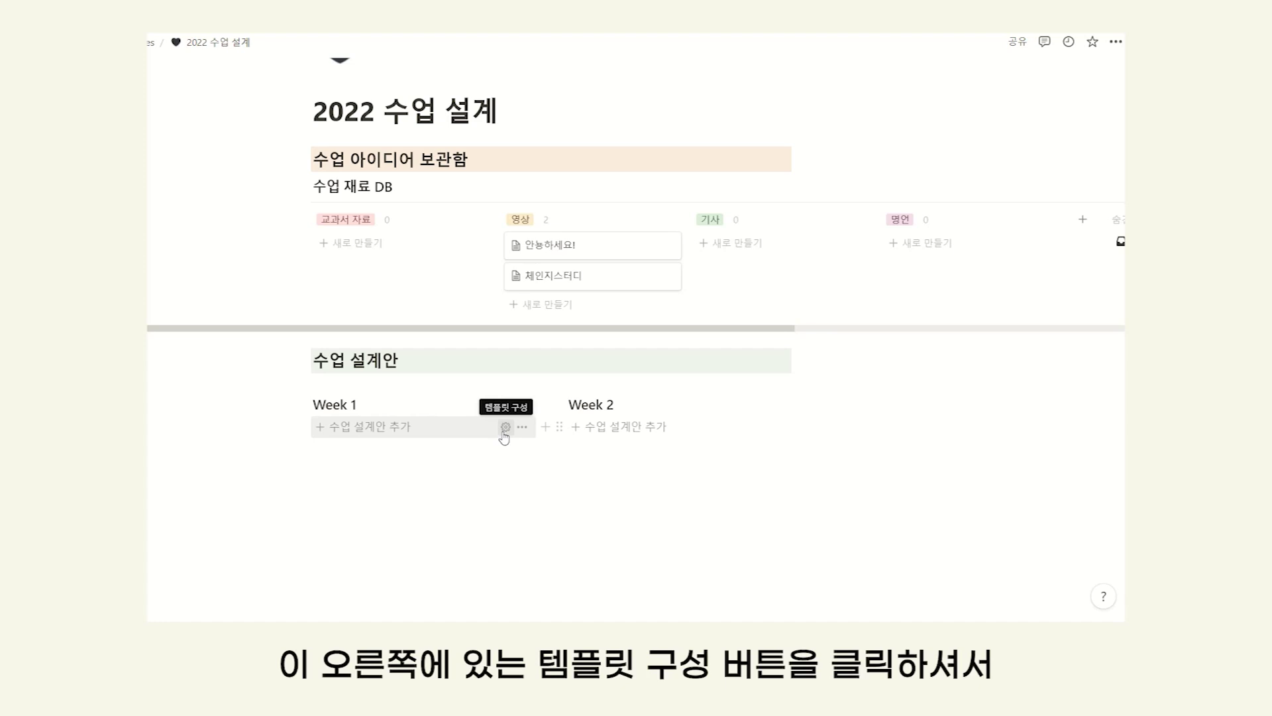
click(505, 427)
scroll(490, 457, down, 2)
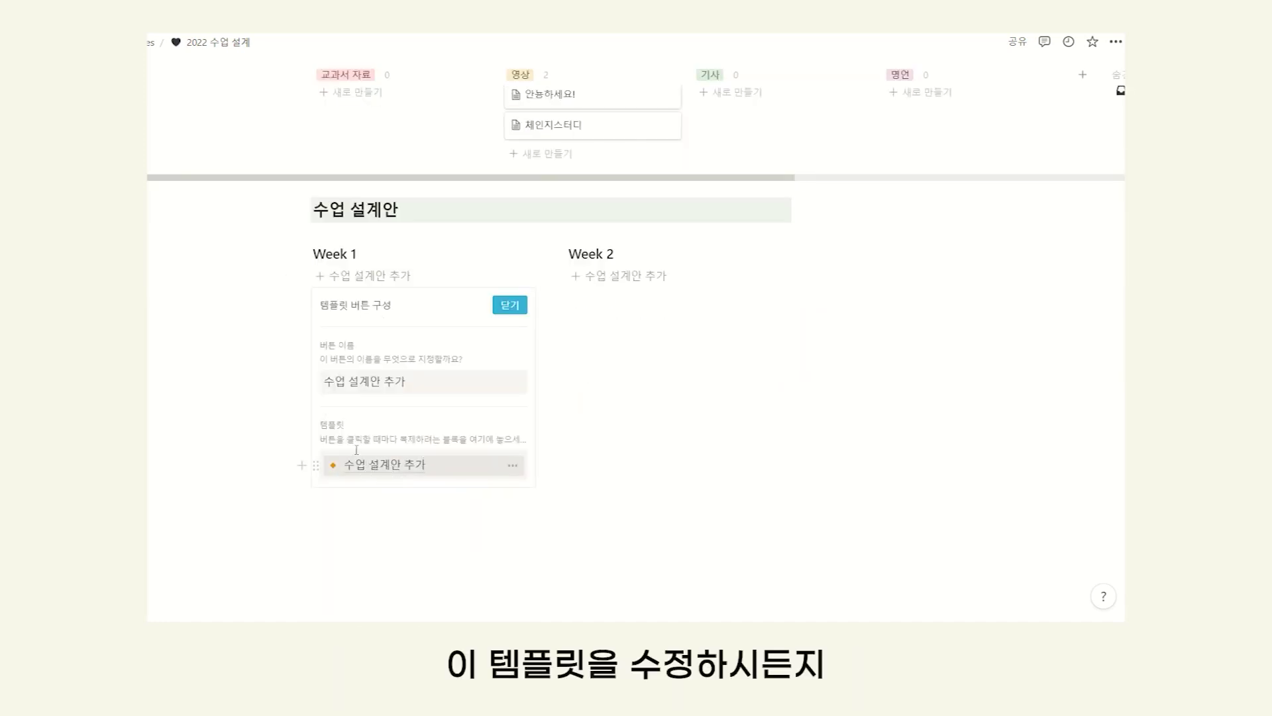
click(509, 305)
scroll(537, 296, up, 2)
mouse_move(520, 432)
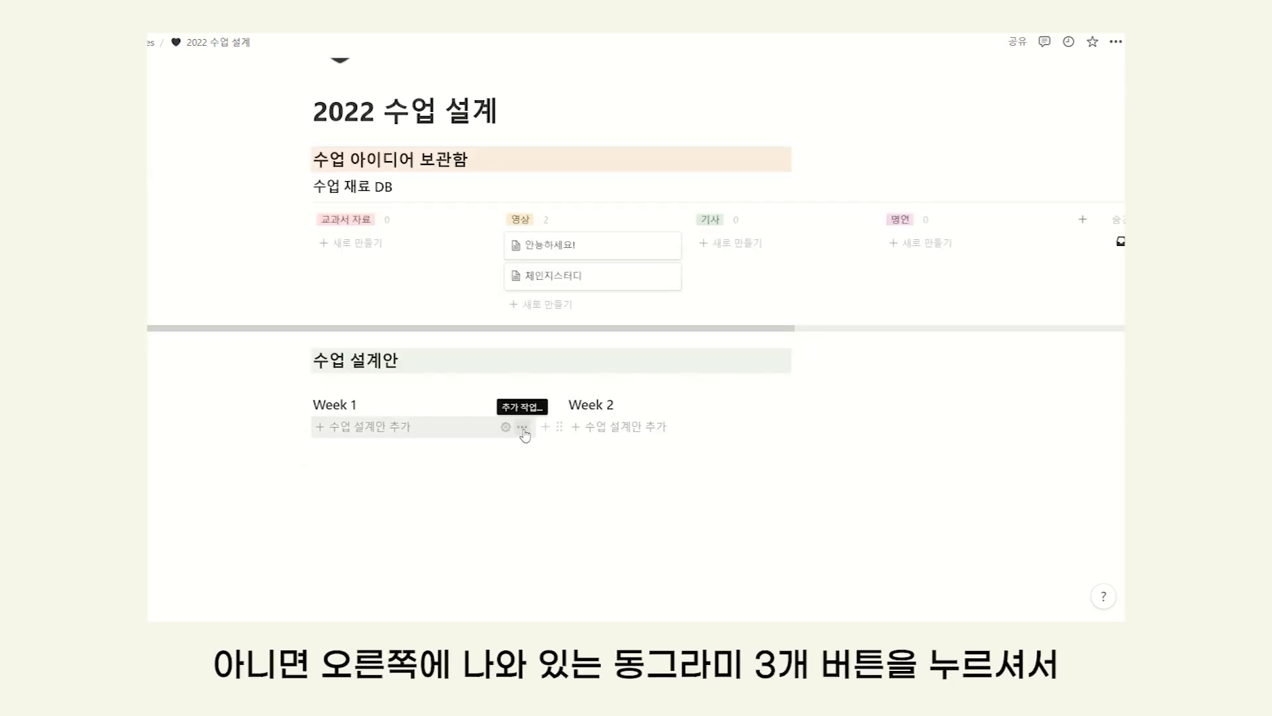
click(523, 429)
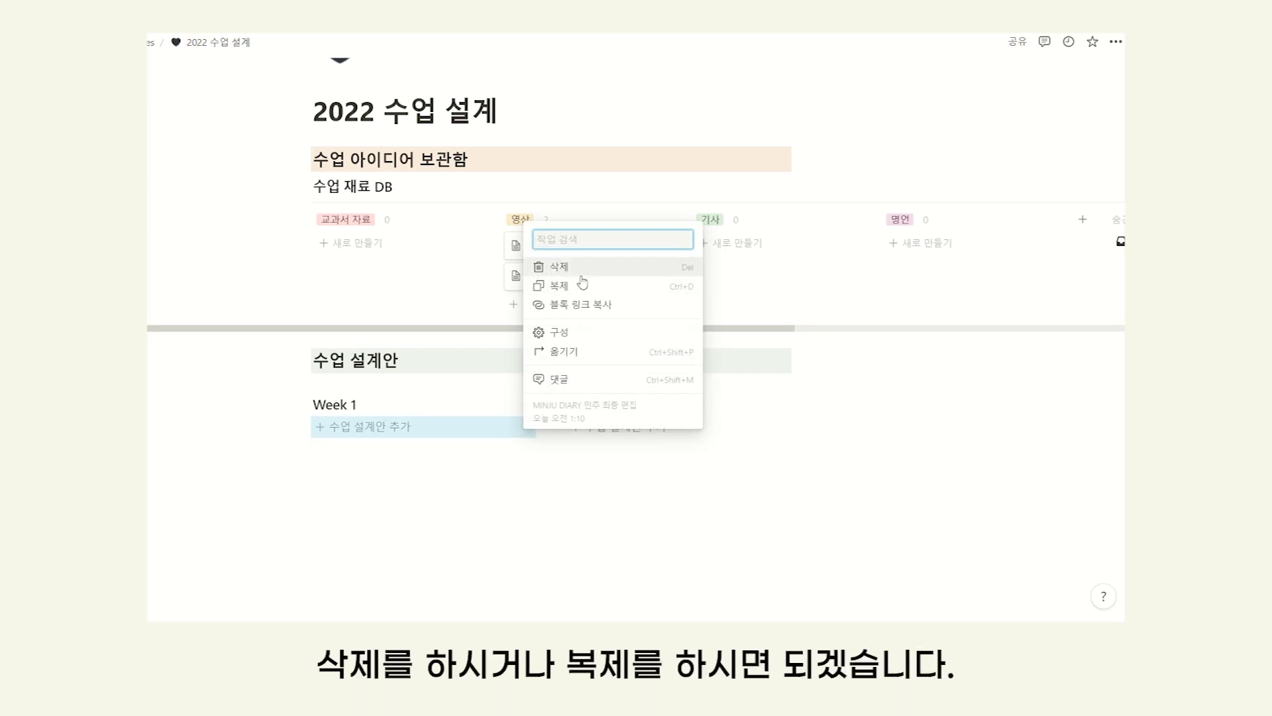
click(479, 471)
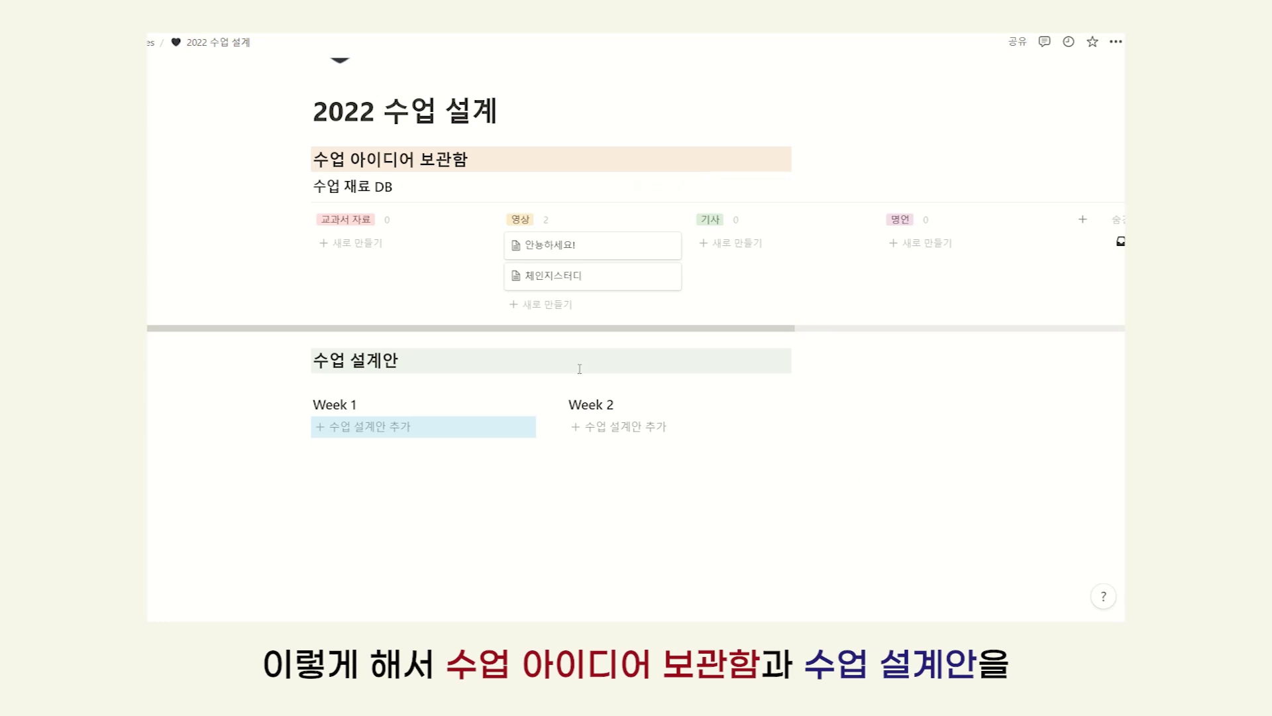